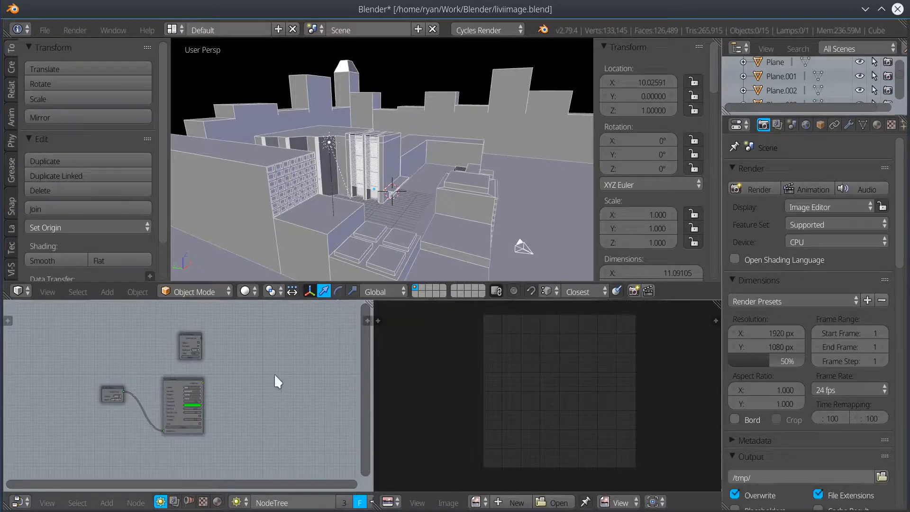
# Maximize the node editor and move the LiVi Geometry and VI Location nodes closer to the LiVi Context node.
pyautogui.hotkey('ctrl', 'Up')
pyautogui.scroll(2, 482, 210)
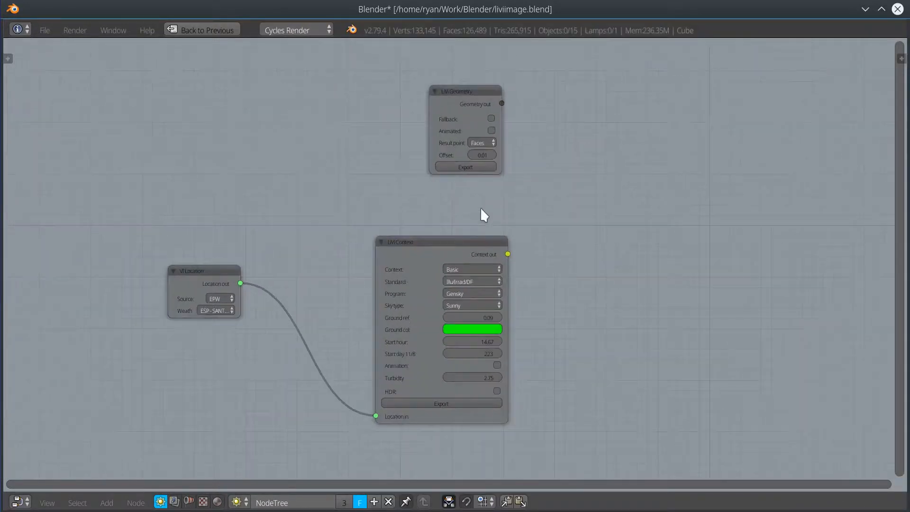
pyautogui.moveTo(470, 97); pyautogui.dragTo(452, 134)
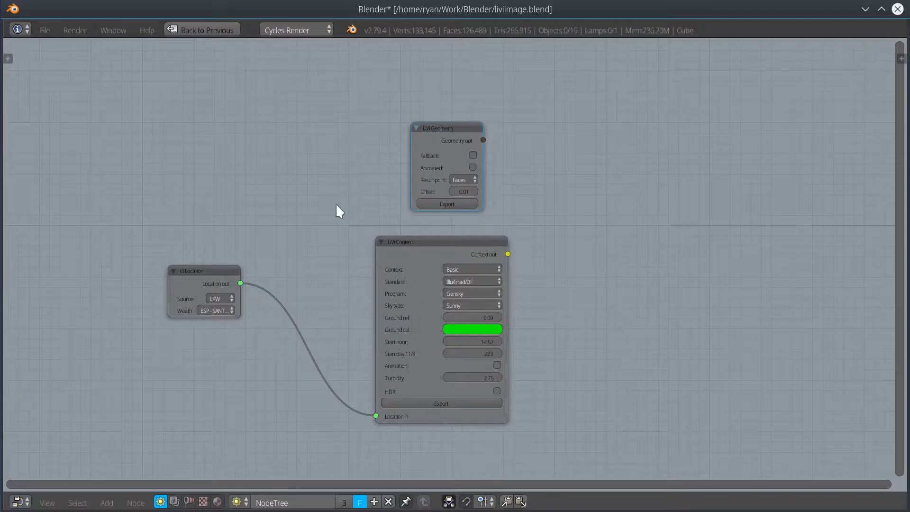
pyautogui.scroll(3, 318, 304)
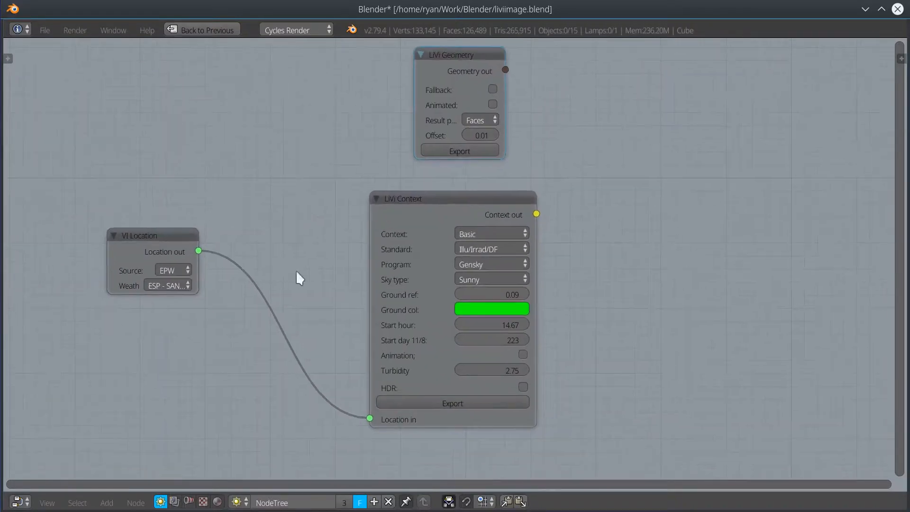
pyautogui.moveTo(457, 54); pyautogui.dragTo(448, 76)
pyautogui.moveTo(159, 234); pyautogui.dragTo(218, 345)
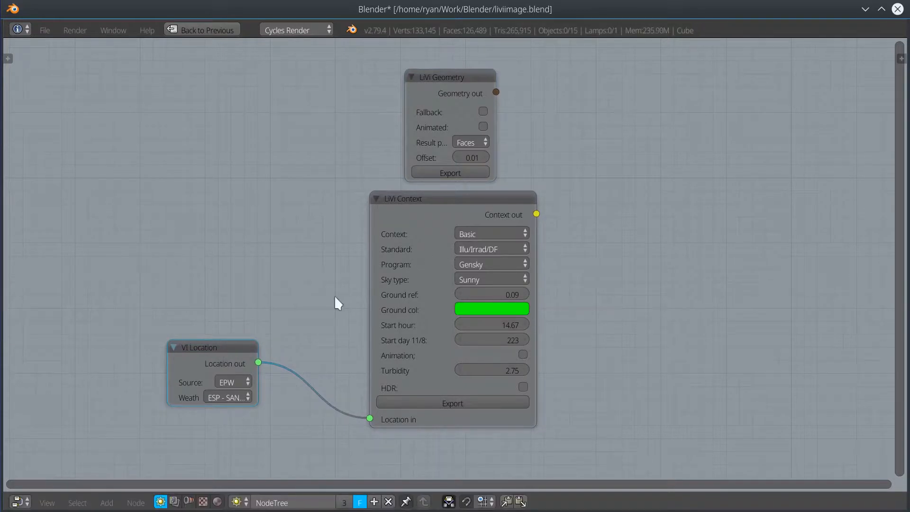
# Add a widened LiVi Simulation node beside LiVi Geometry and connect the geometry and context outputs to its inputs.
pyautogui.click(107, 503)
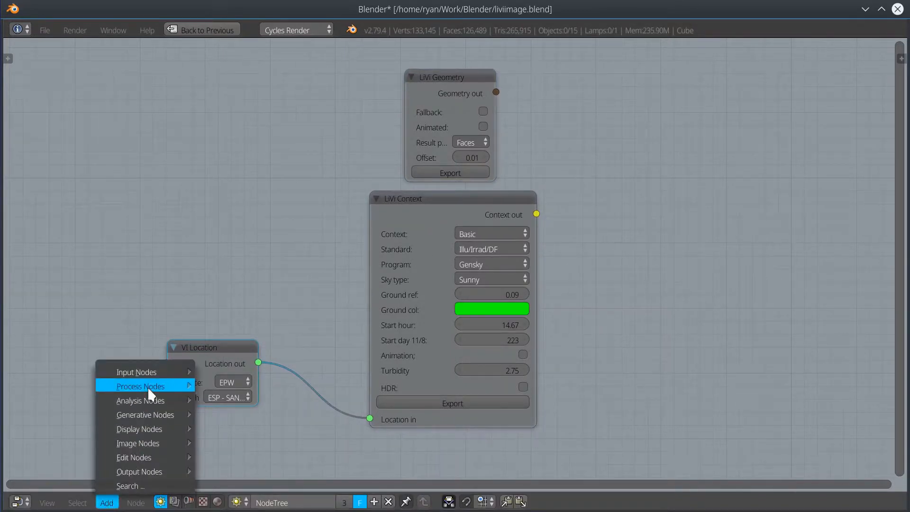
pyautogui.moveTo(144, 400)
pyautogui.click(284, 367)
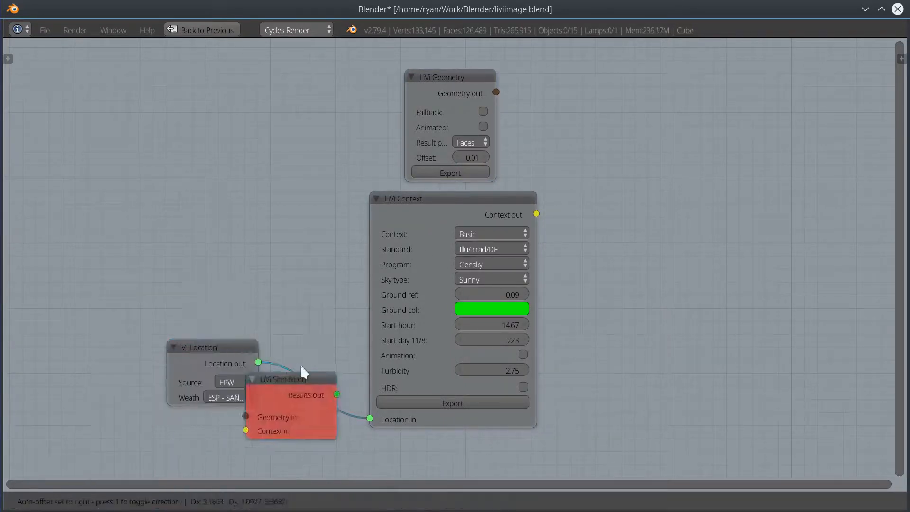
pyautogui.click(645, 67)
pyautogui.moveTo(496, 92); pyautogui.dragTo(646, 114)
pyautogui.moveTo(536, 214); pyautogui.dragTo(647, 129)
pyautogui.moveTo(737, 114); pyautogui.dragTo(776, 112)
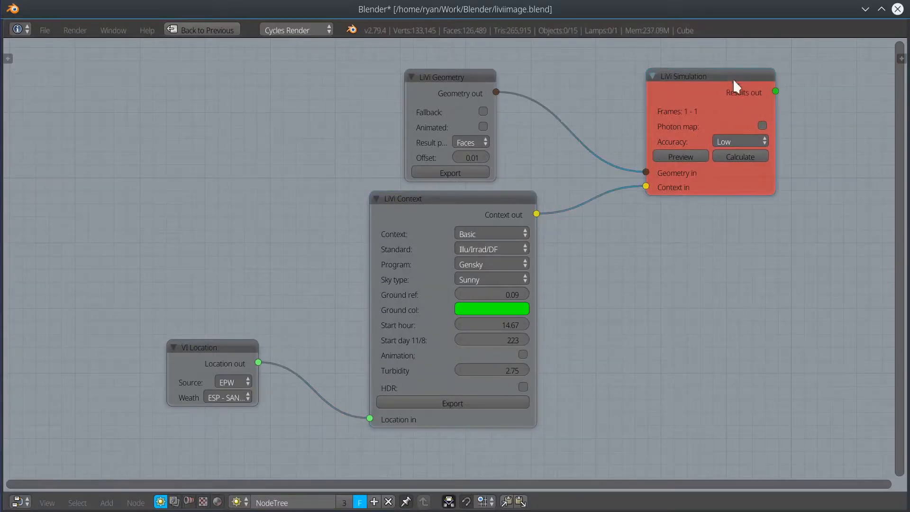
pyautogui.moveTo(733, 78); pyautogui.dragTo(742, 92)
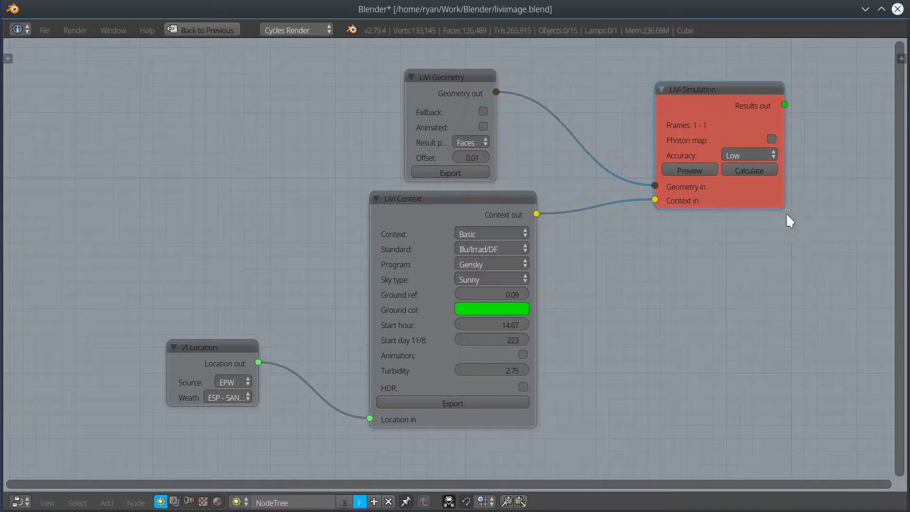
# Preview the LiVi simulation in a reduced render window and close the preview.
pyautogui.click(693, 167)
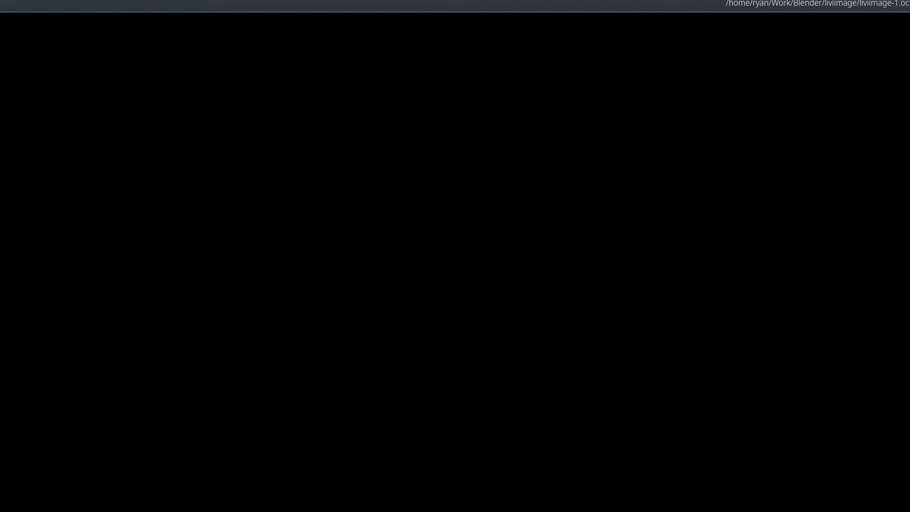
pyautogui.moveTo(474, 6); pyautogui.dragTo(453, 91)
pyautogui.moveTo(909, 511); pyautogui.dragTo(662, 358)
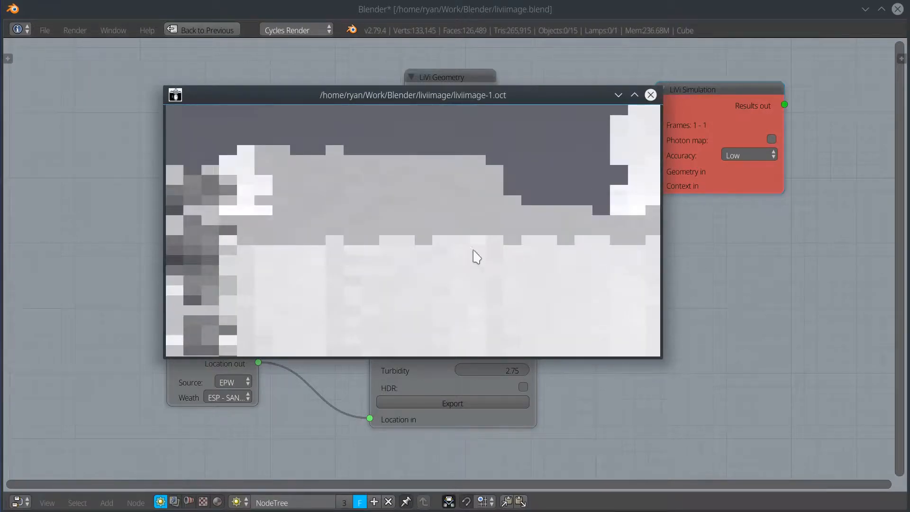
pyautogui.moveTo(662, 358); pyautogui.dragTo(622, 383)
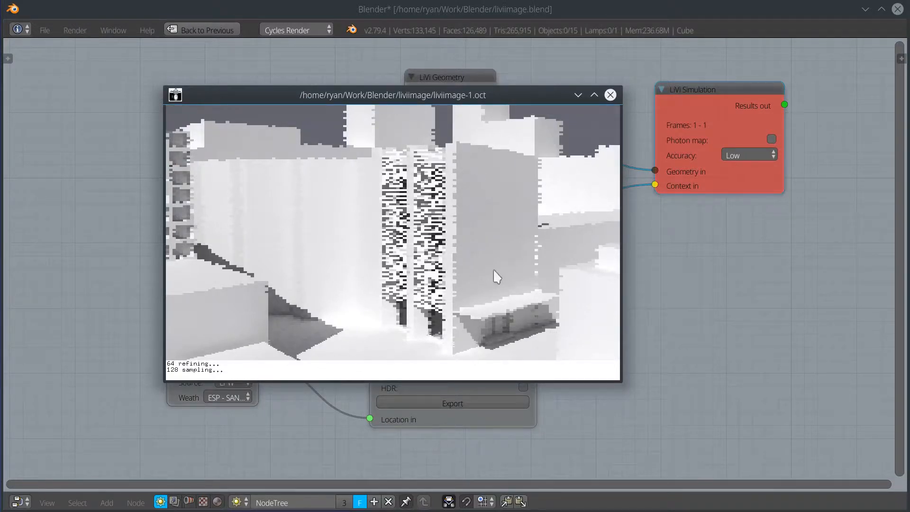
pyautogui.click(610, 94)
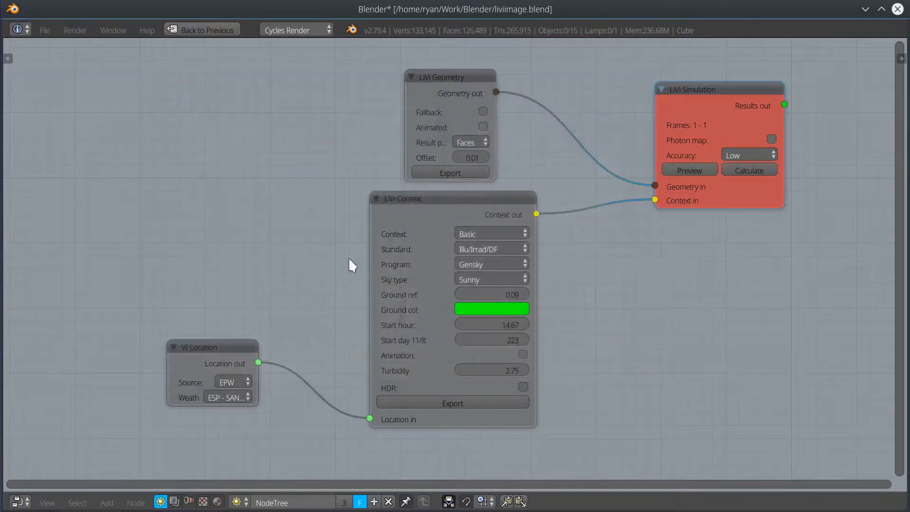
# Add a widened LiVi Image node below LiVi Simulation and connect the geometry and context outputs to its inputs.
pyautogui.click(107, 503)
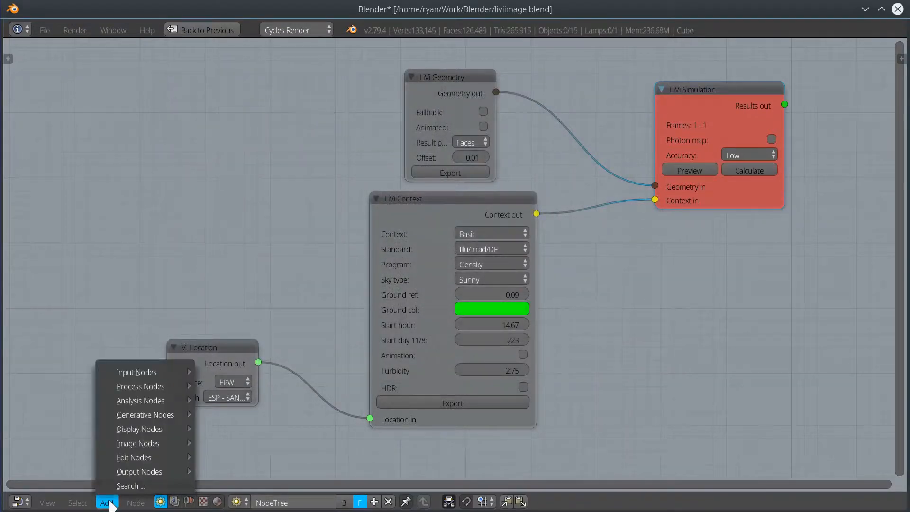
pyautogui.moveTo(134, 446)
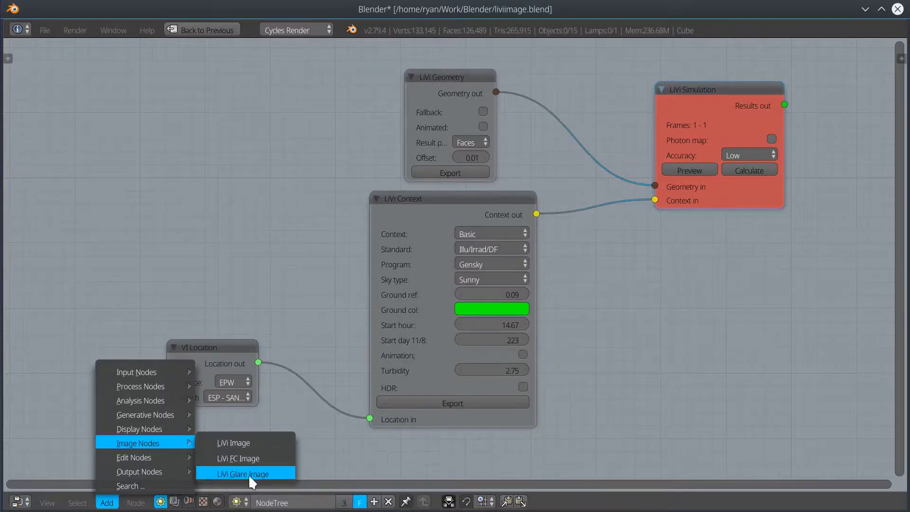
pyautogui.click(240, 443)
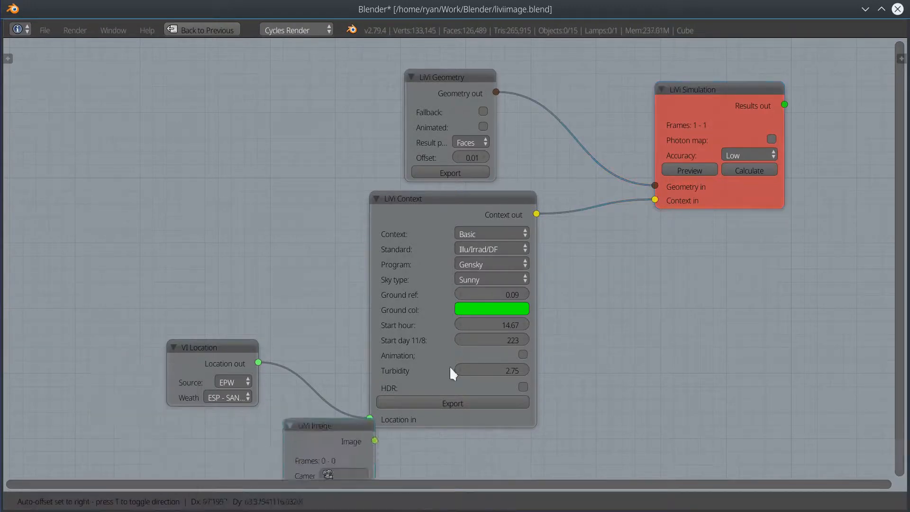
pyautogui.click(673, 231)
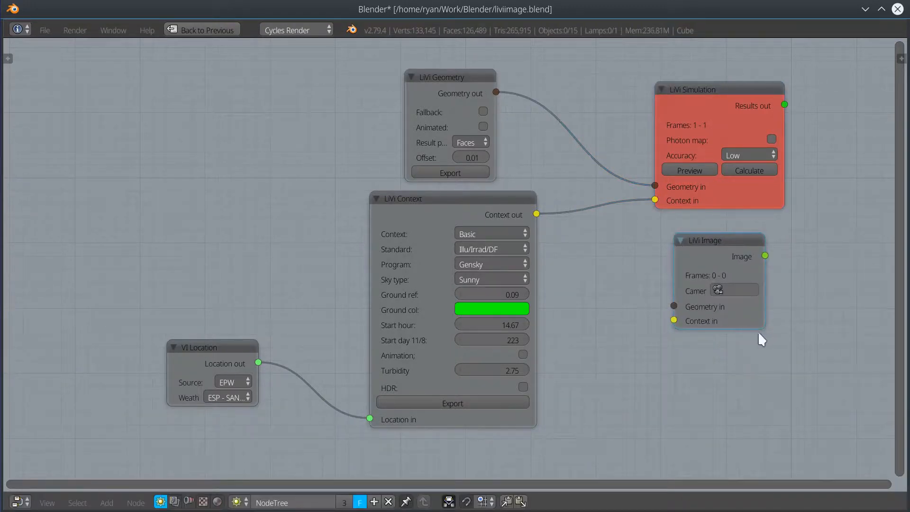
pyautogui.moveTo(765, 324); pyautogui.dragTo(808, 322)
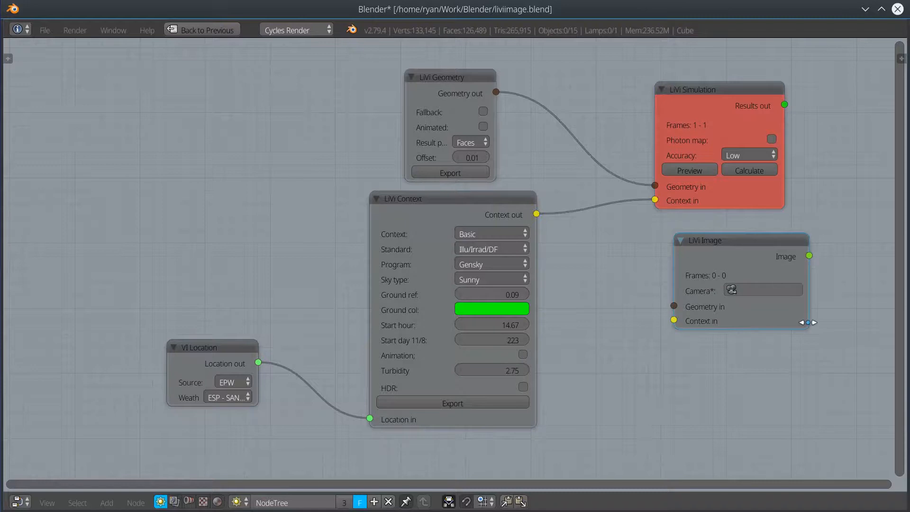
pyautogui.moveTo(496, 92); pyautogui.dragTo(676, 306)
pyautogui.moveTo(537, 213); pyautogui.dragTo(674, 320)
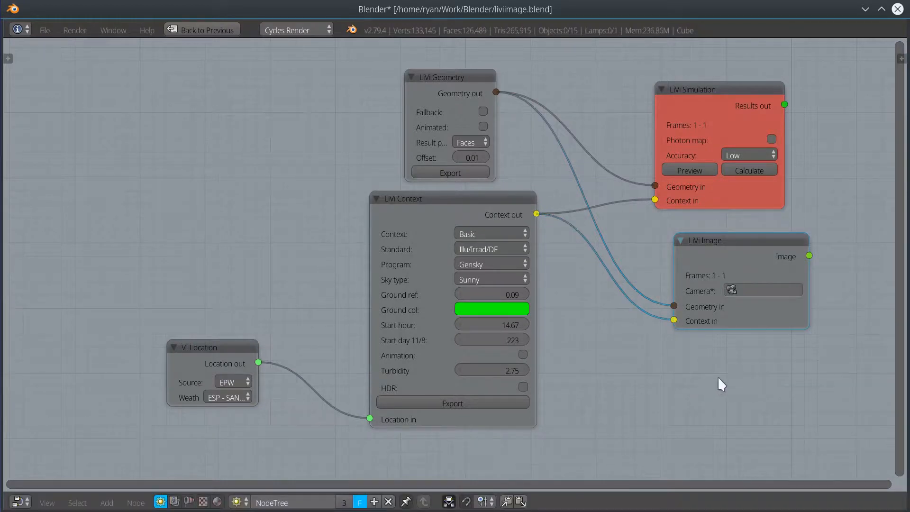
# Assign the scene object Camera as the camera of the LiVi Image node.
pyautogui.click(756, 291)
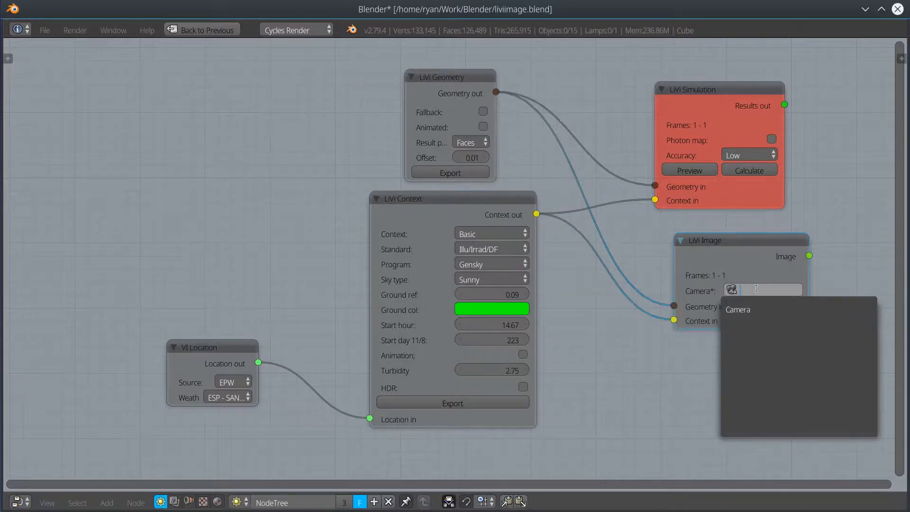
pyautogui.click(792, 310)
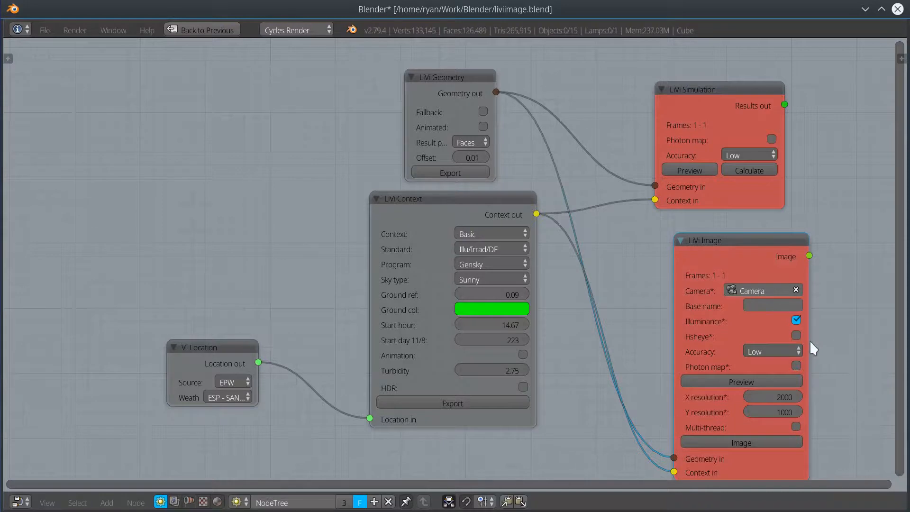
pyautogui.moveTo(820, 352); pyautogui.dragTo(785, 308, button='middle')
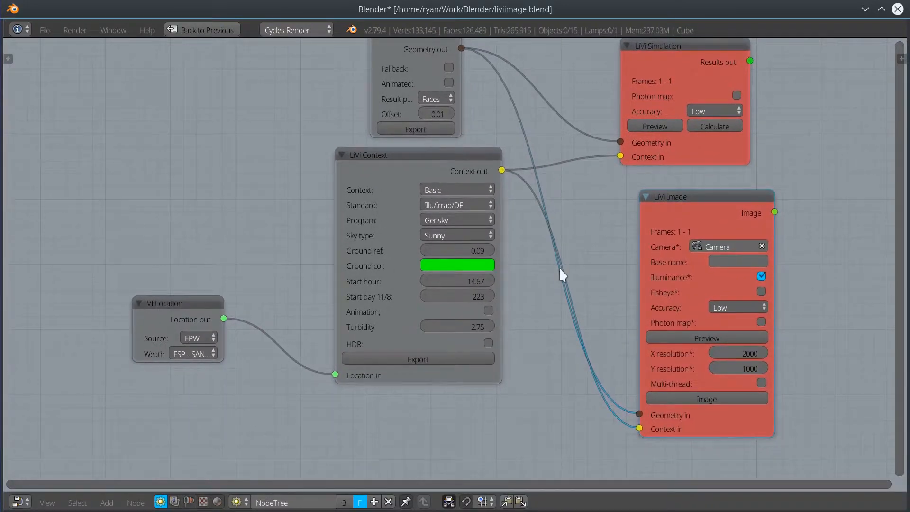
# Select the facade louvres in the 3D view, inspect the scene through the camera, and return to the maximized node editor.
pyautogui.hotkey('ctrl', 'Up')
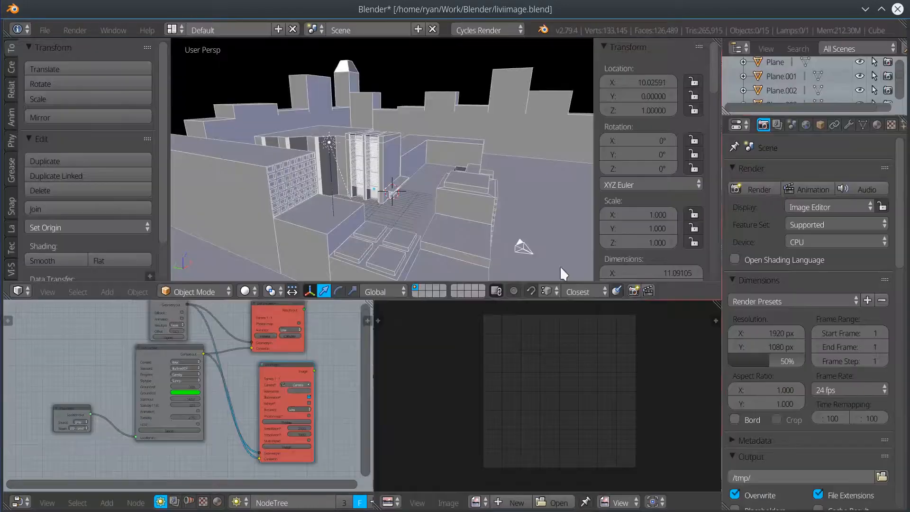
pyautogui.rightClick(374, 152)
pyautogui.hotkey('ctrl', 'Up')
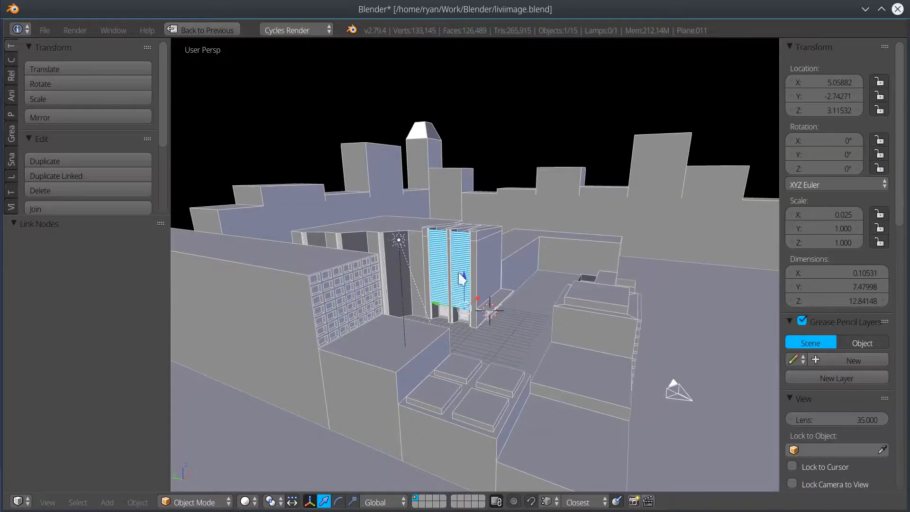
pyautogui.press('KP_0')
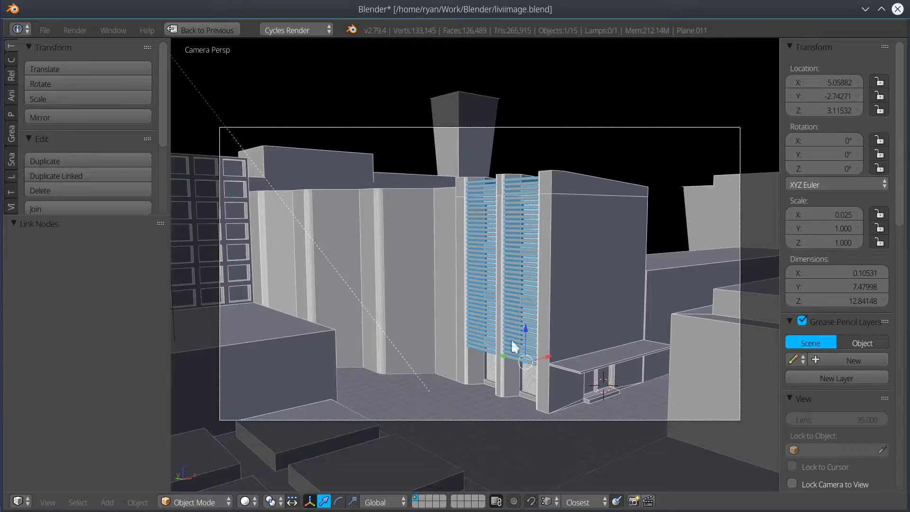
pyautogui.hotkey('ctrl', 'Up')
pyautogui.hotkey('ctrl', 'Up')
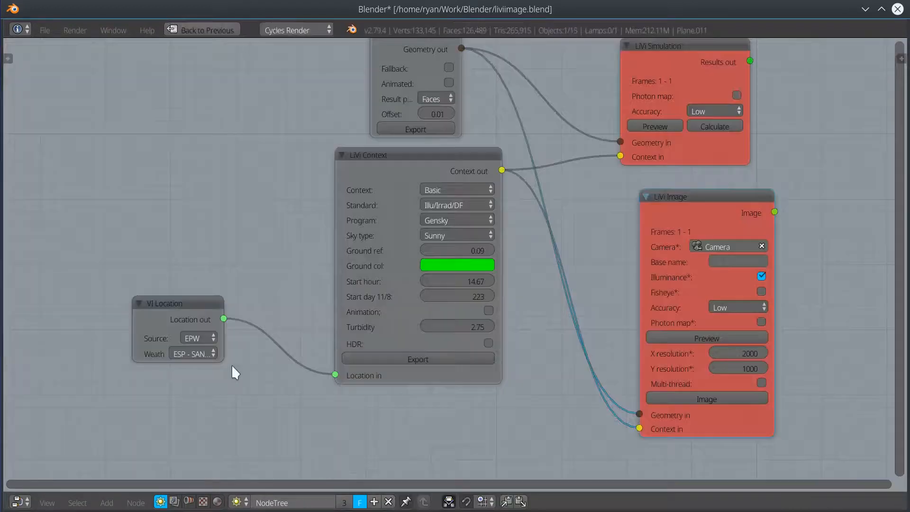
# Turn off Illuminance in the LiVi Image node and keep its accuracy at Low.
pyautogui.moveTo(573, 260); pyautogui.dragTo(505, 255, button='middle')
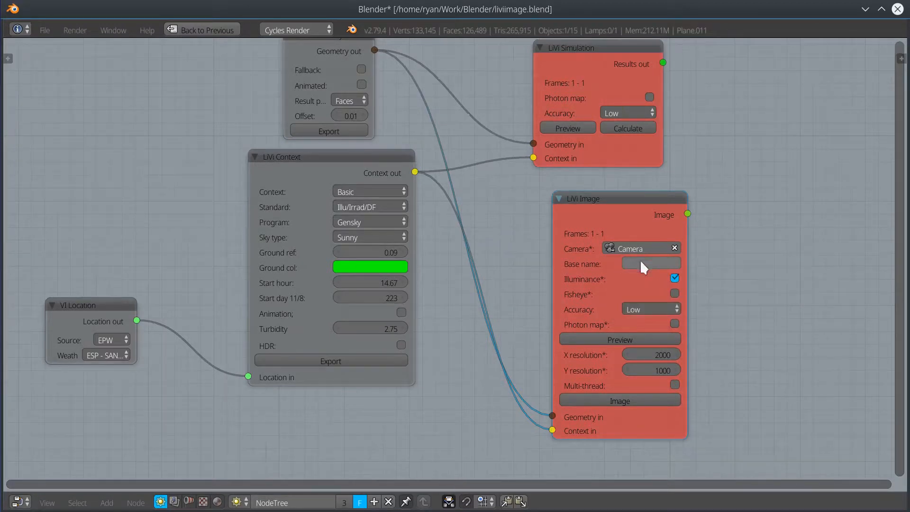
pyautogui.click(676, 278)
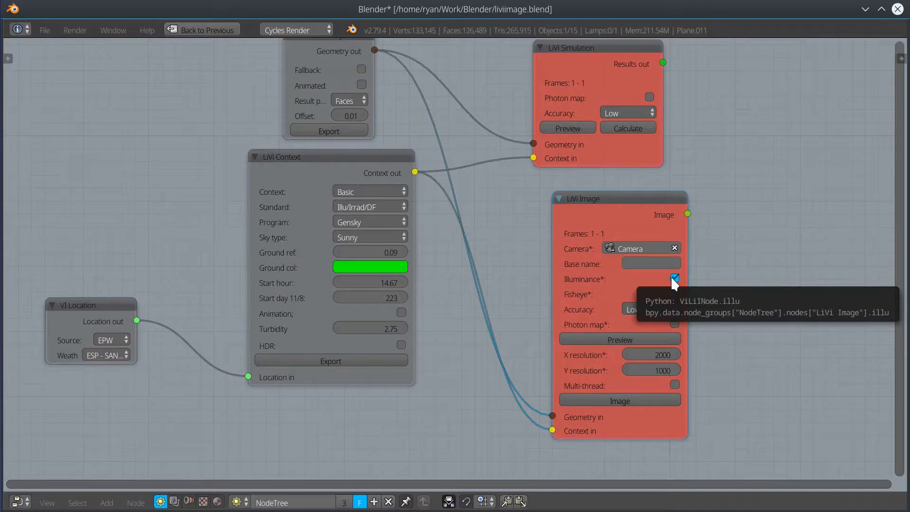
pyautogui.click(674, 278)
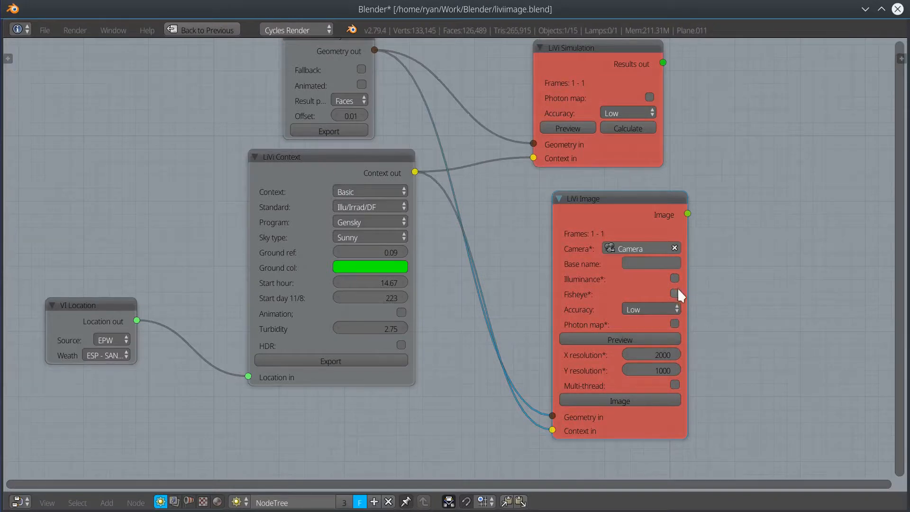
pyautogui.click(642, 308)
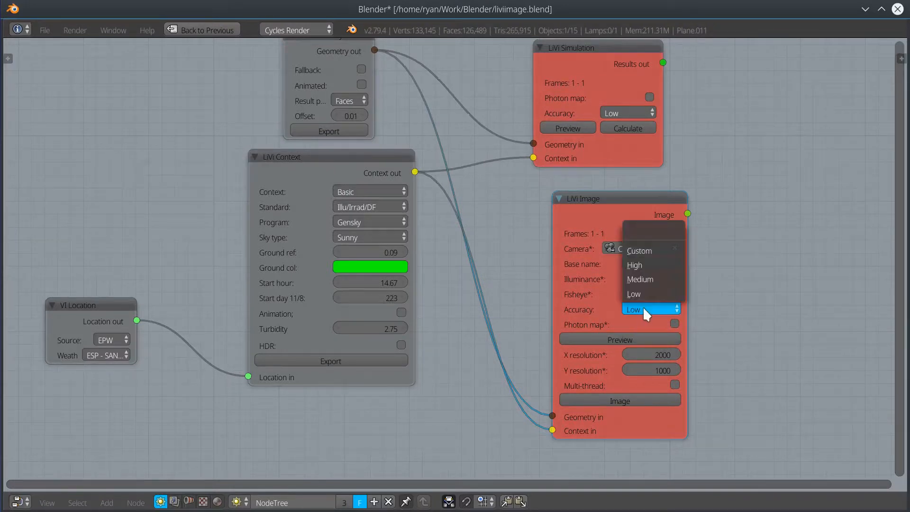
pyautogui.click(647, 309)
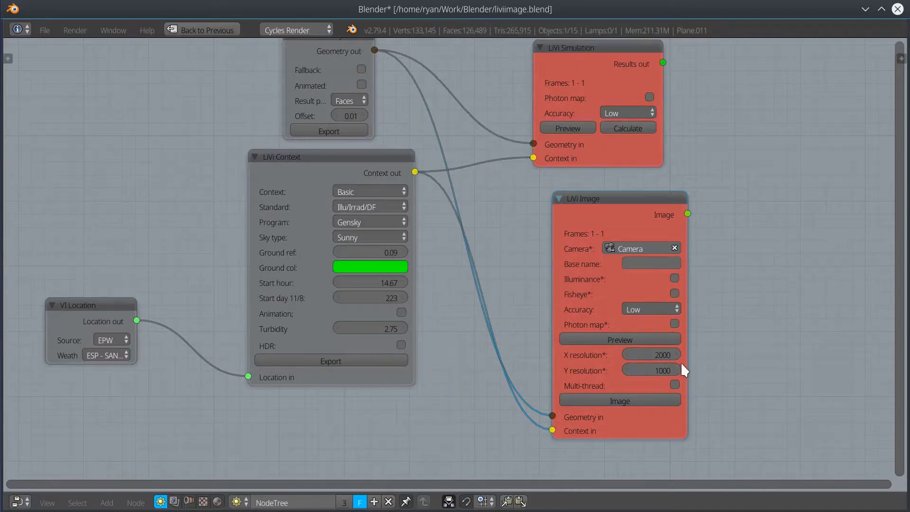
# Set the LiVi Image node's X resolution to 600 and Y resolution to 300.
pyautogui.click(669, 354)
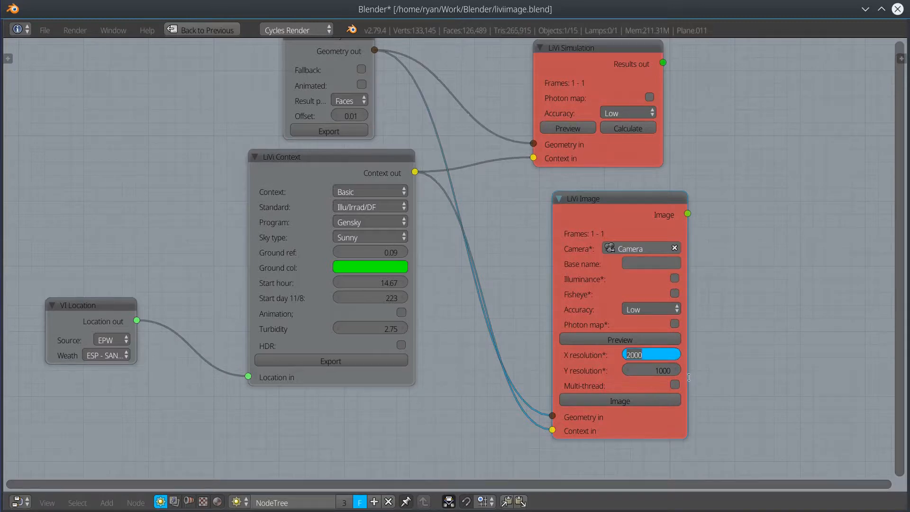
pyautogui.write('600')
pyautogui.press('Tab')
pyautogui.write('30')
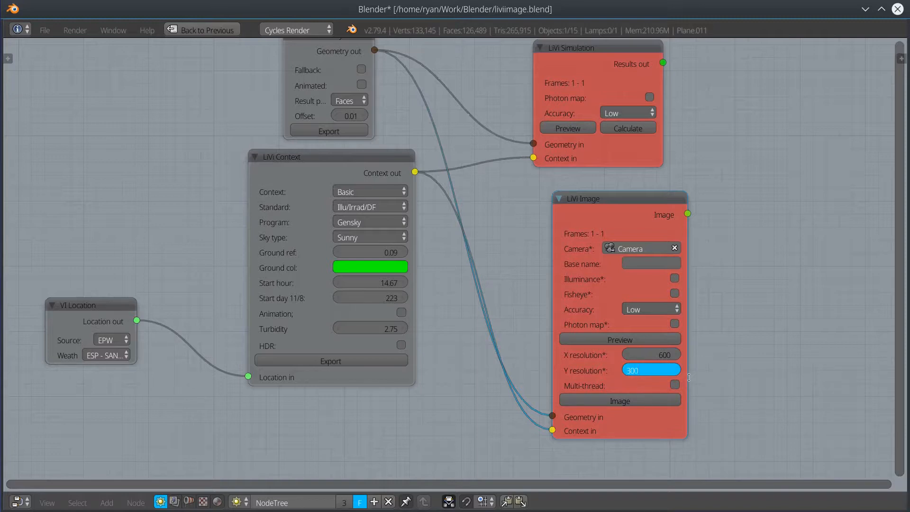
pyautogui.press('Return')
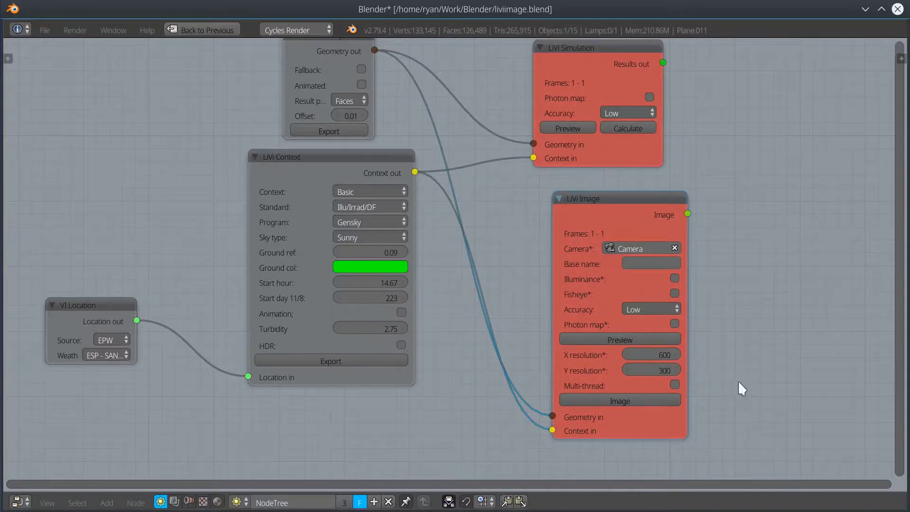
# Enable multi-threading in the LiVi Image node.
pyautogui.click(676, 385)
pyautogui.moveTo(727, 421); pyautogui.dragTo(656, 362, button='middle')
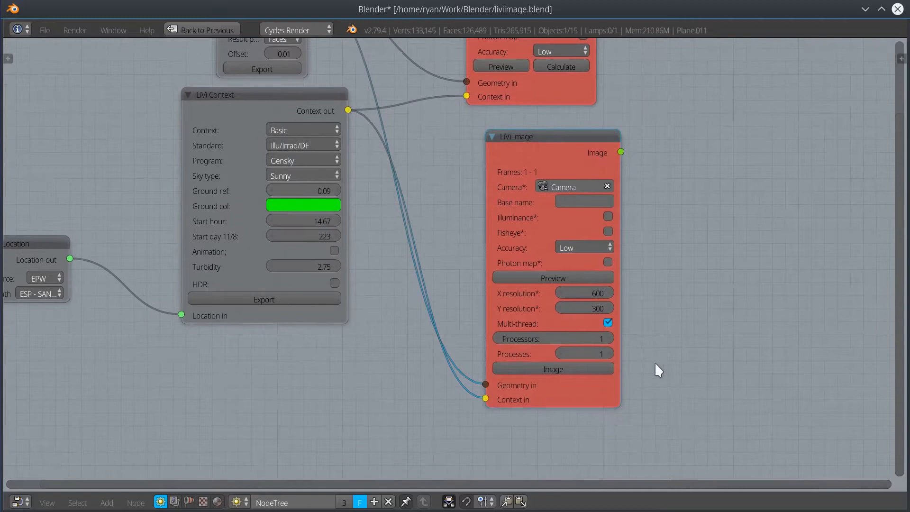
pyautogui.scroll(2, 643, 395)
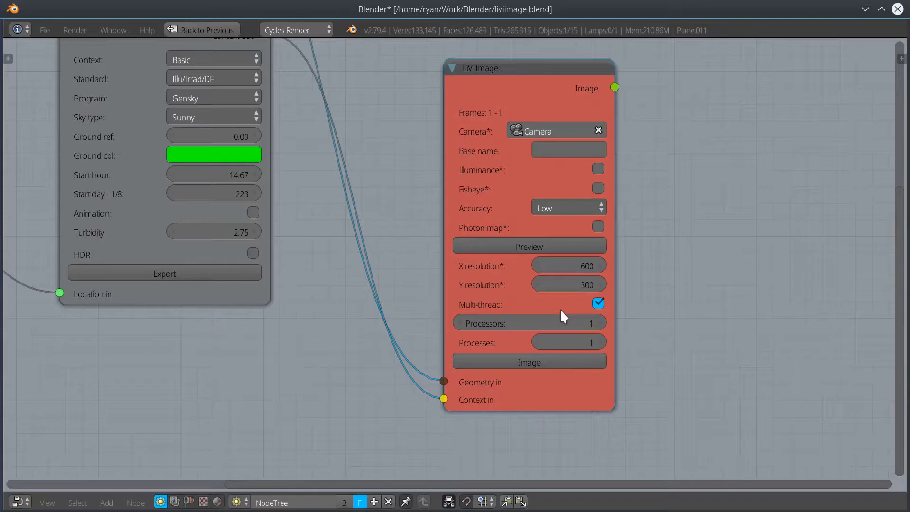
# Set the LiVi Image node's processors to 16 and processes to 80, and start the Radiance image calculation.
pyautogui.click(533, 321)
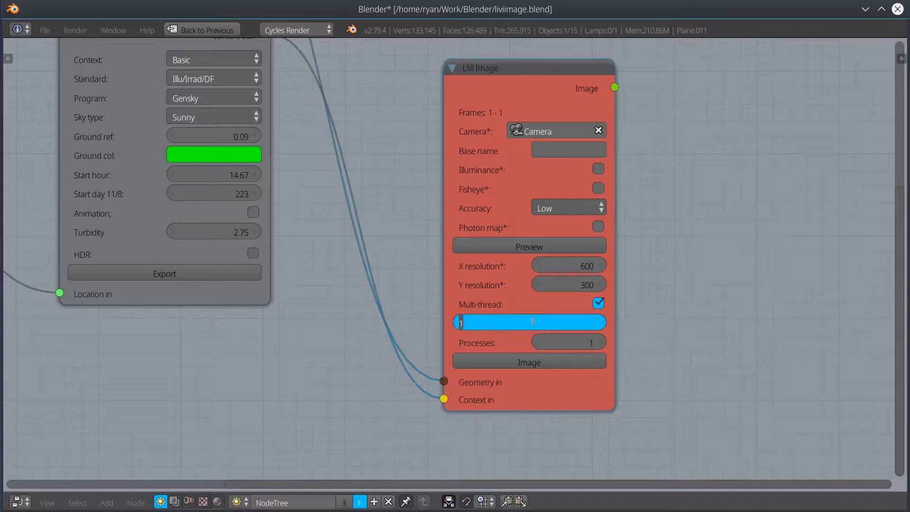
pyautogui.write('16')
pyautogui.press('Return')
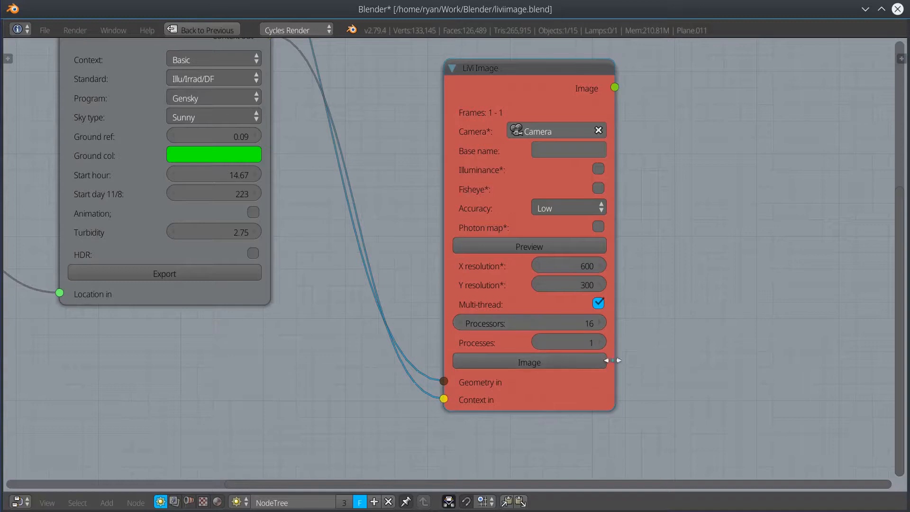
pyautogui.click(570, 342)
pyautogui.write('80')
pyautogui.press('Return')
pyautogui.click(552, 361)
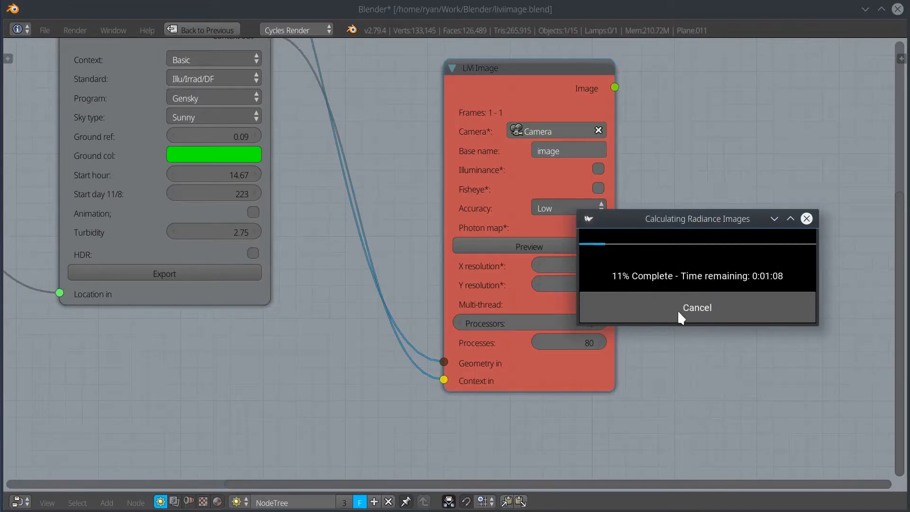
# Restore the multi-editor layout and display the liviimage image, fully framed, in the UV/Image Editor.
pyautogui.click(320, 319)
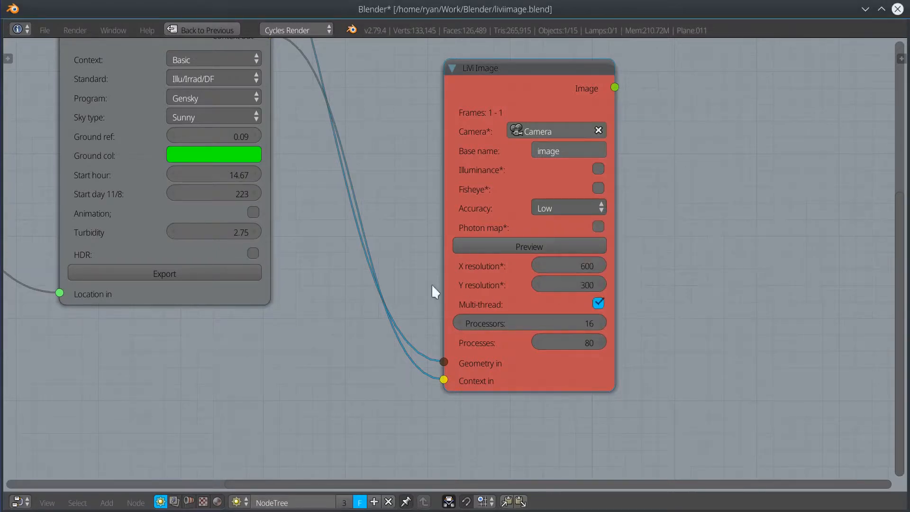
pyautogui.hotkey('ctrl', 'space')
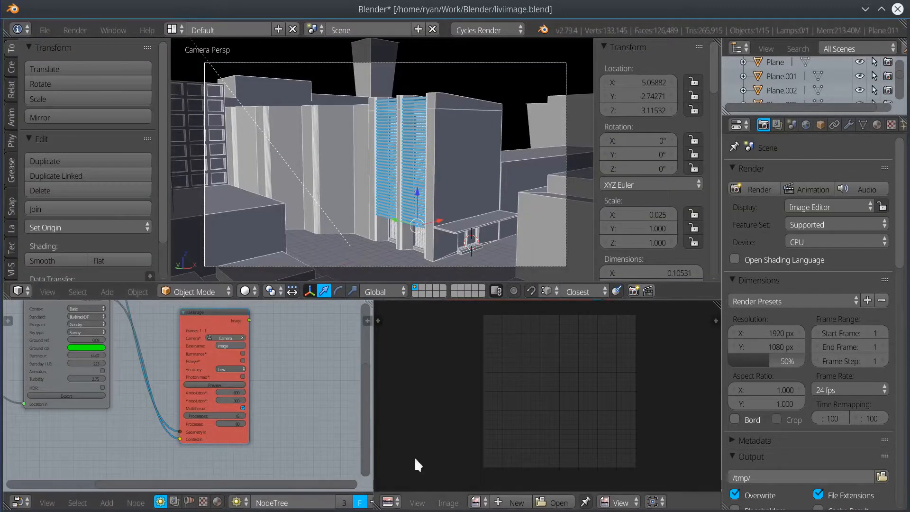
pyautogui.click(391, 503)
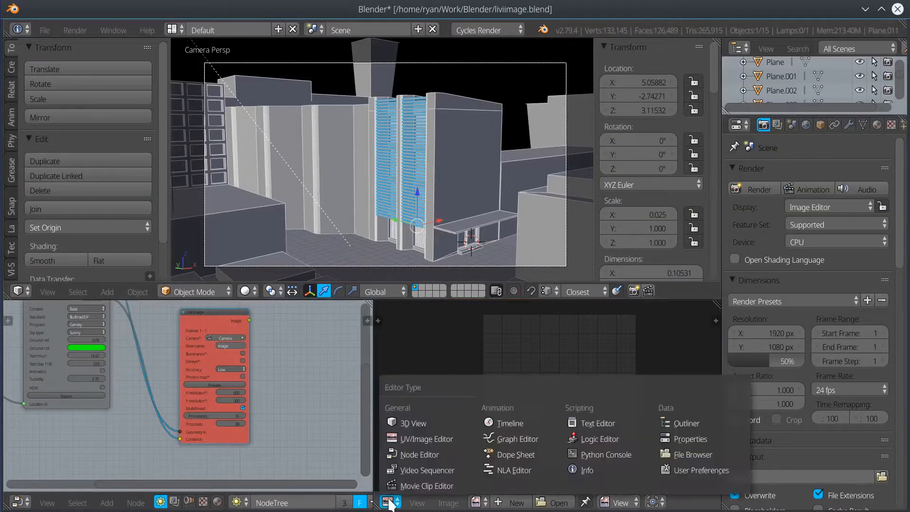
pyautogui.click(423, 436)
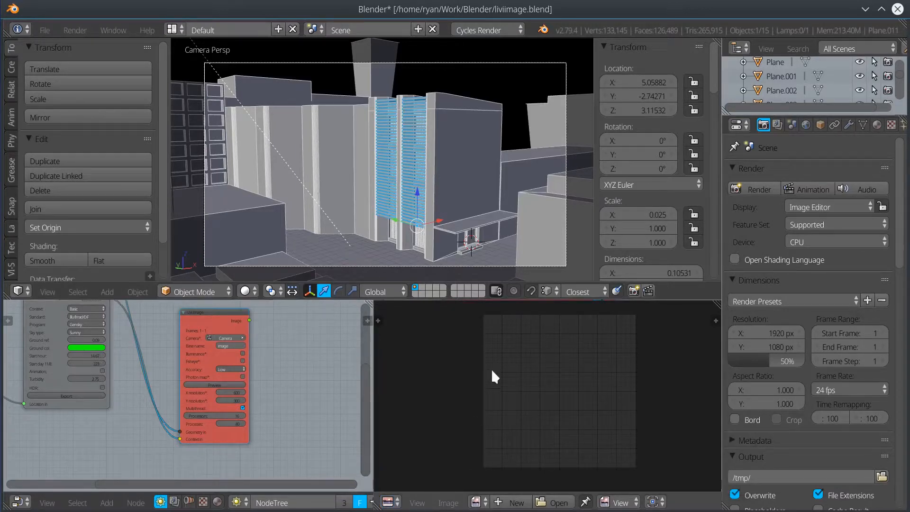
pyautogui.click(476, 502)
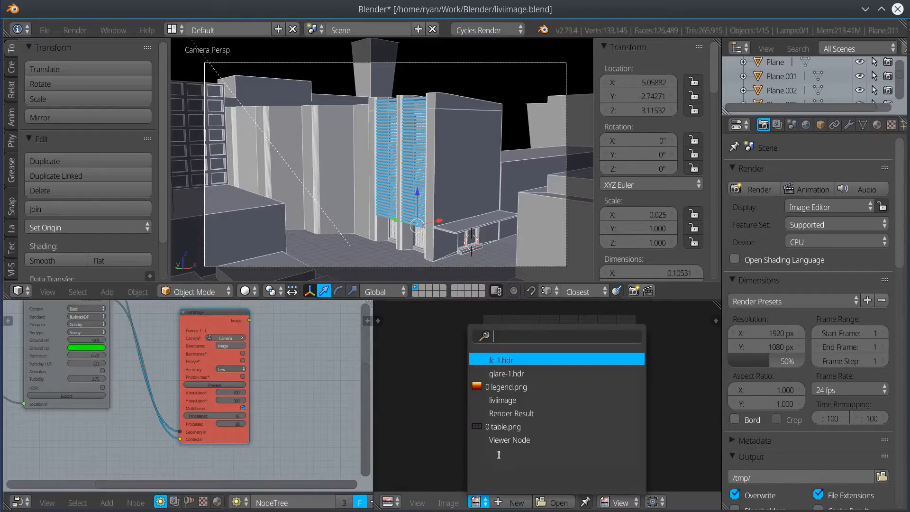
pyautogui.click(502, 401)
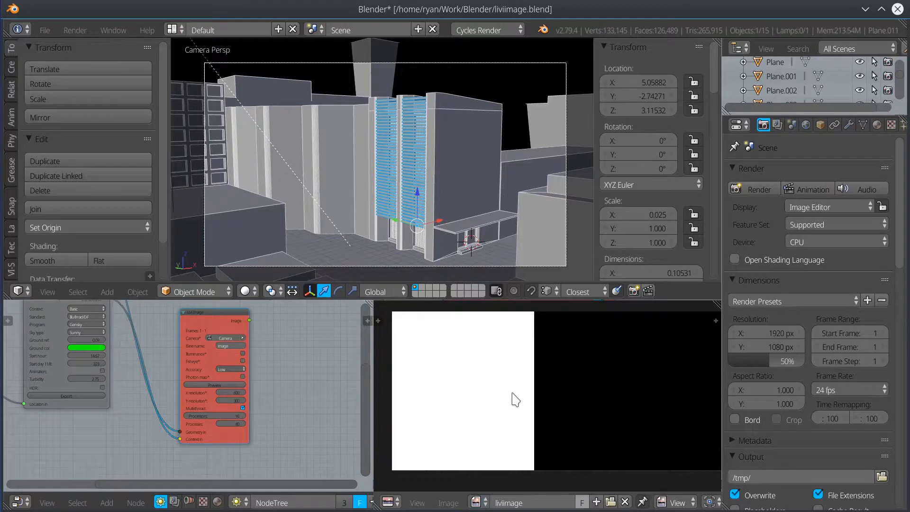
pyautogui.scroll(-4, 513, 396)
pyautogui.scroll(2, 522, 398)
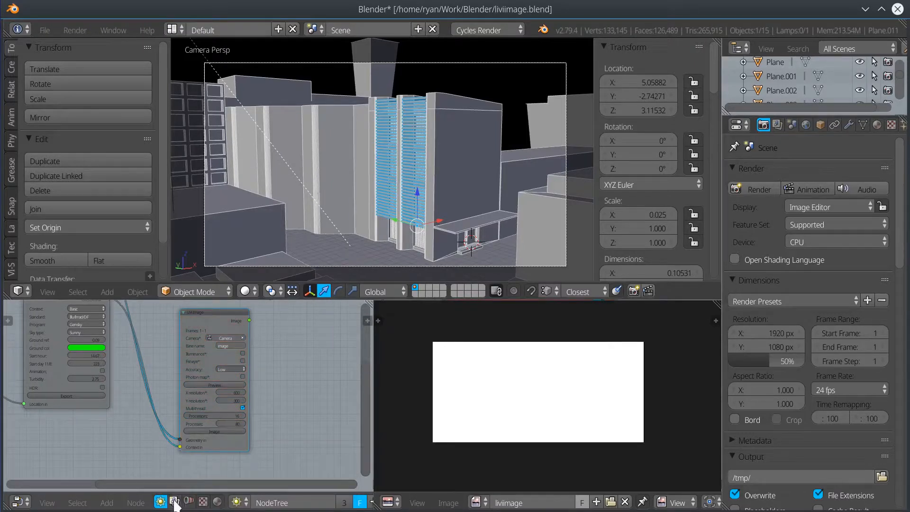
# Switch the node editor to the compositing nodes and maximize it around the liviimage and Tonemap nodes.
pyautogui.click(174, 502)
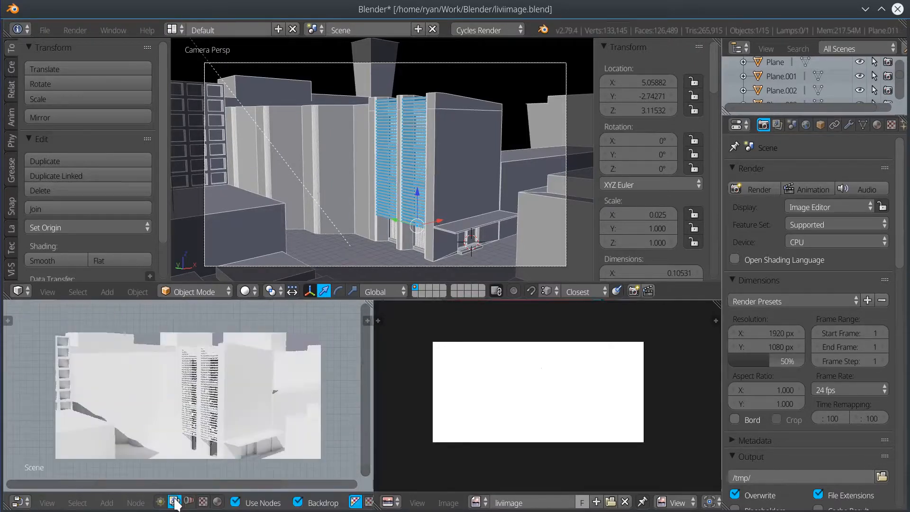
pyautogui.scroll(-5, 192, 401)
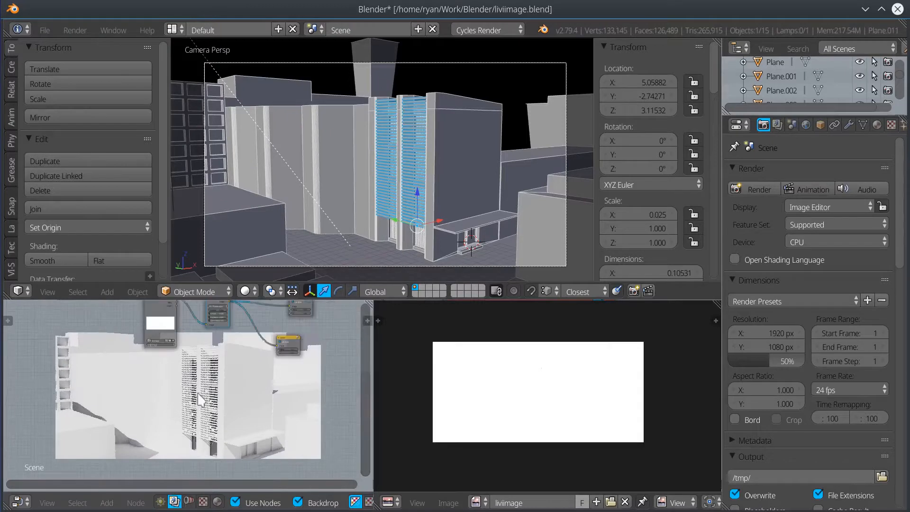
pyautogui.hotkey('ctrl', 'space')
pyautogui.moveTo(564, 118); pyautogui.dragTo(491, 268, button='middle')
pyautogui.scroll(8, 484, 256)
pyautogui.moveTo(404, 254); pyautogui.dragTo(473, 274, button='middle')
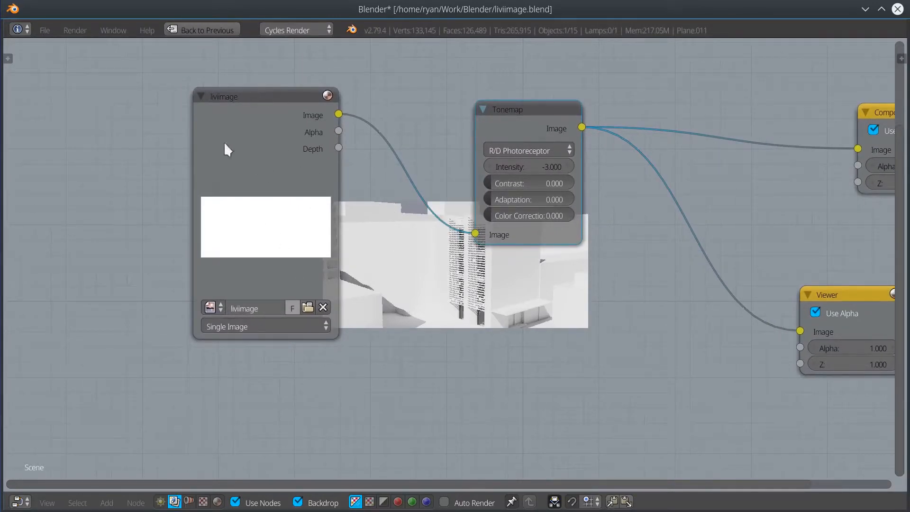
pyautogui.click(107, 503)
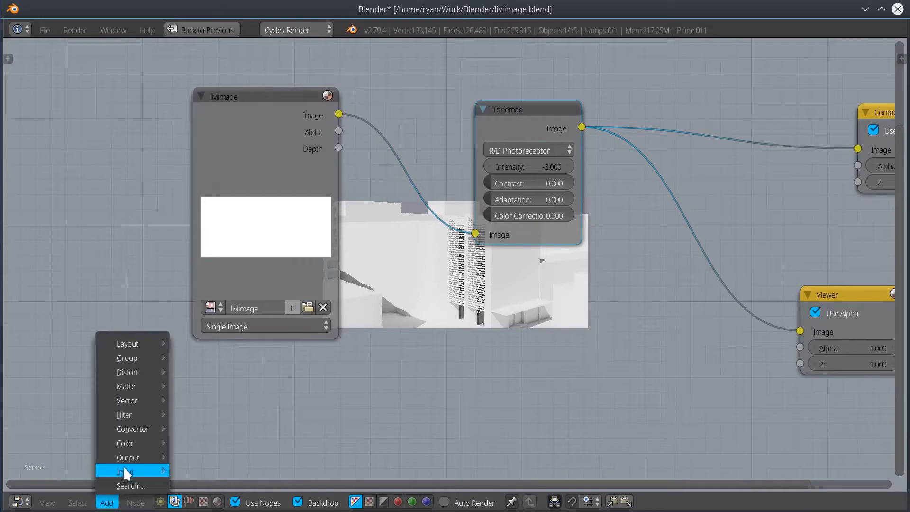
pyautogui.moveTo(126, 469)
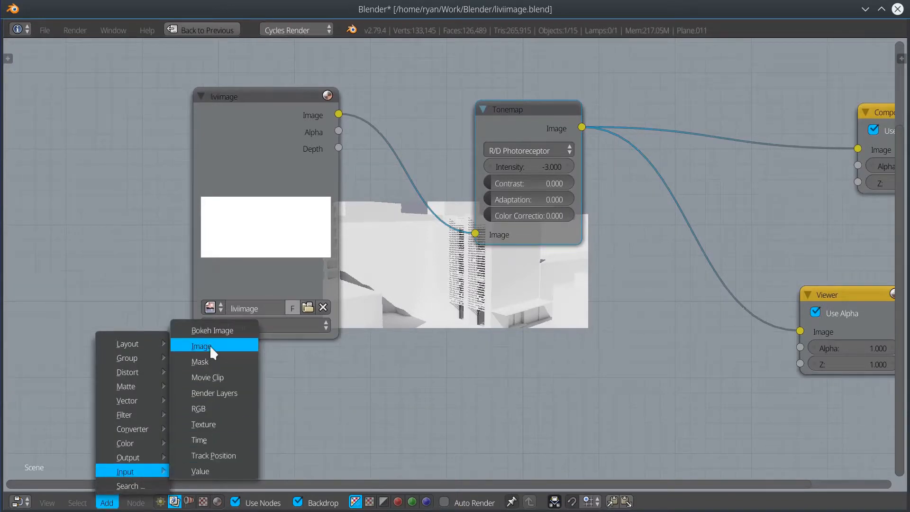
pyautogui.click(216, 307)
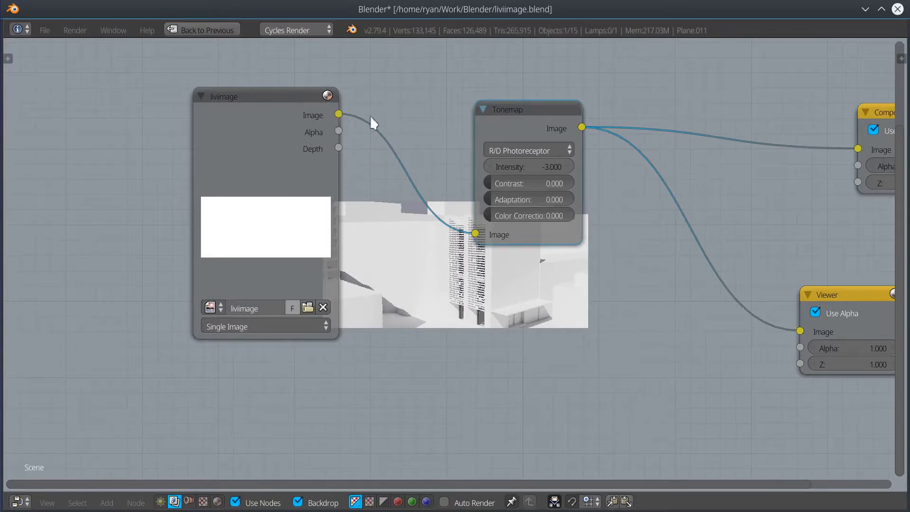
pyautogui.click(107, 502)
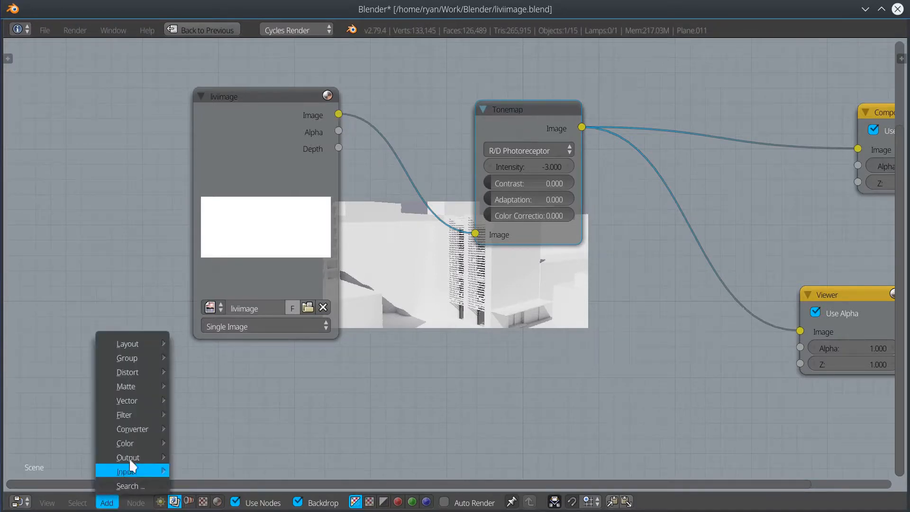
pyautogui.moveTo(130, 441)
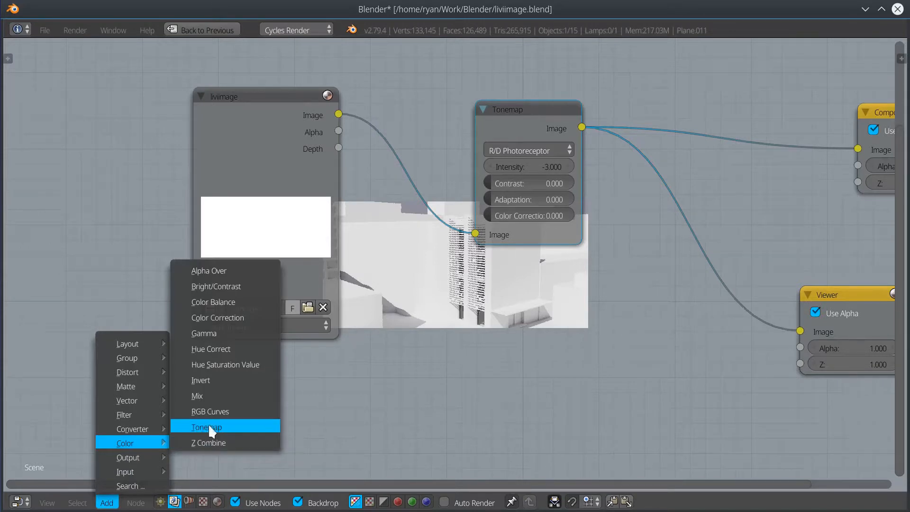
# Set the Tonemap node's intensity to -5.2 and move the Composite node closer to it.
pyautogui.moveTo(626, 257); pyautogui.dragTo(596, 210, button='middle')
pyautogui.moveTo(492, 118); pyautogui.dragTo(464, 119)
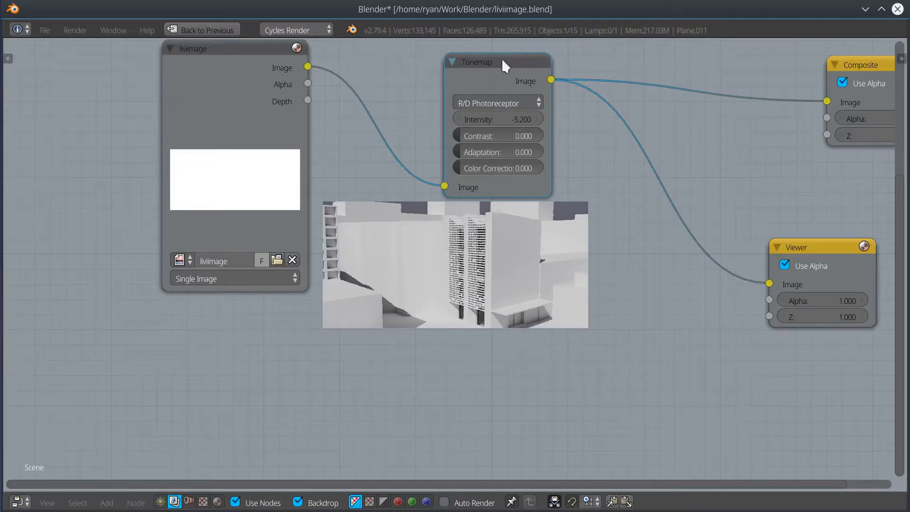
pyautogui.moveTo(732, 134); pyautogui.dragTo(646, 153, button='middle')
pyautogui.moveTo(795, 81); pyautogui.dragTo(671, 66)
pyautogui.click(109, 501)
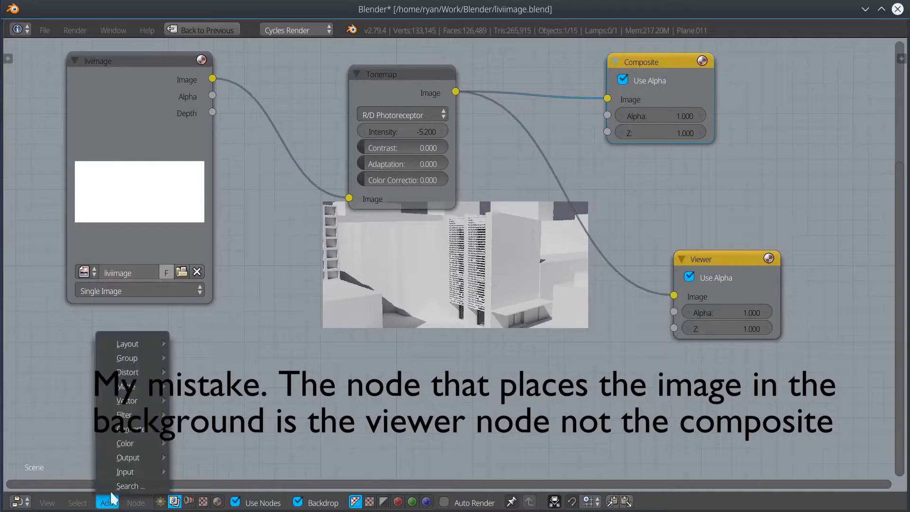
pyautogui.moveTo(126, 456)
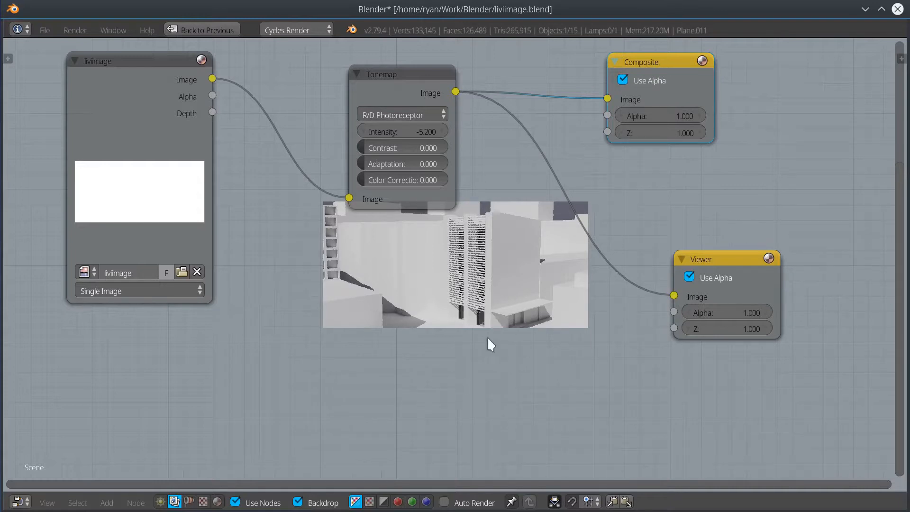
pyautogui.hotkey('ctrl', 'Up')
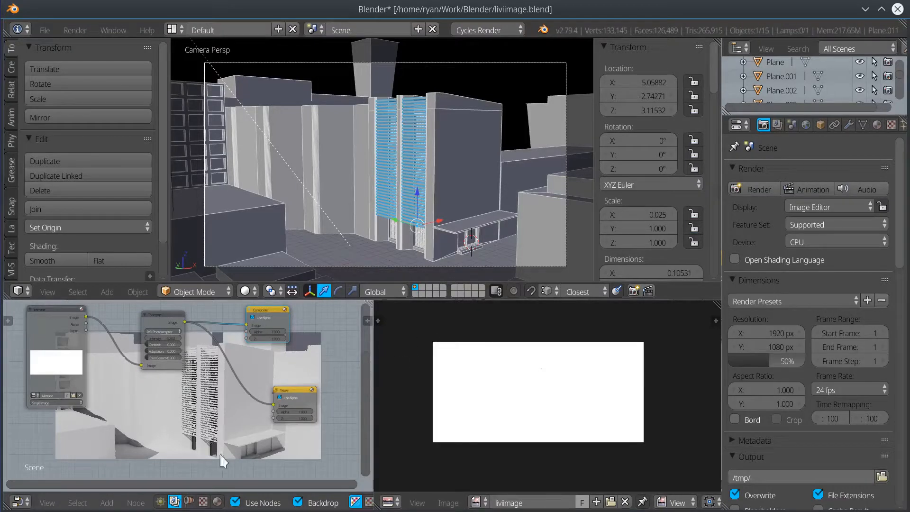
pyautogui.hotkey('ctrl', 'Up')
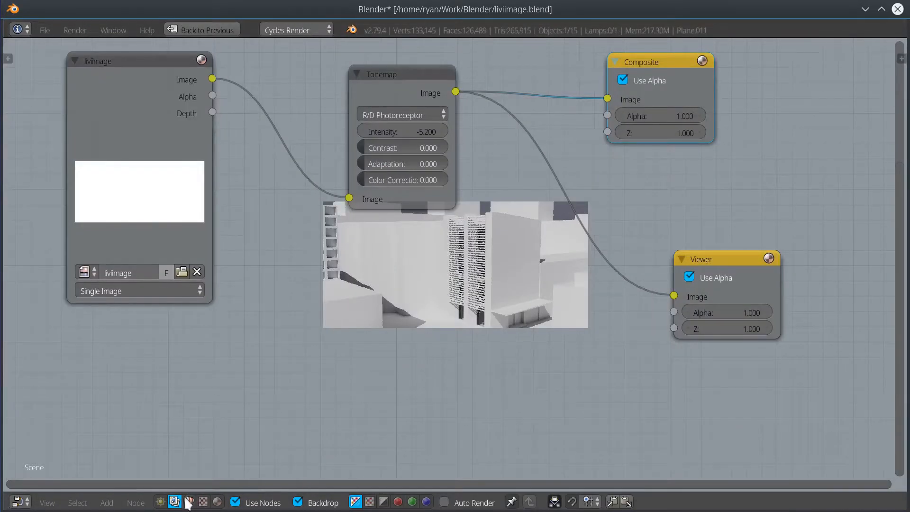
# Return to the VI-Suite node tree and rerun the Radiance image calculation from the LiVi Image node.
pyautogui.click(161, 502)
pyautogui.moveTo(449, 347); pyautogui.dragTo(491, 122, button='middle')
pyautogui.click(404, 375)
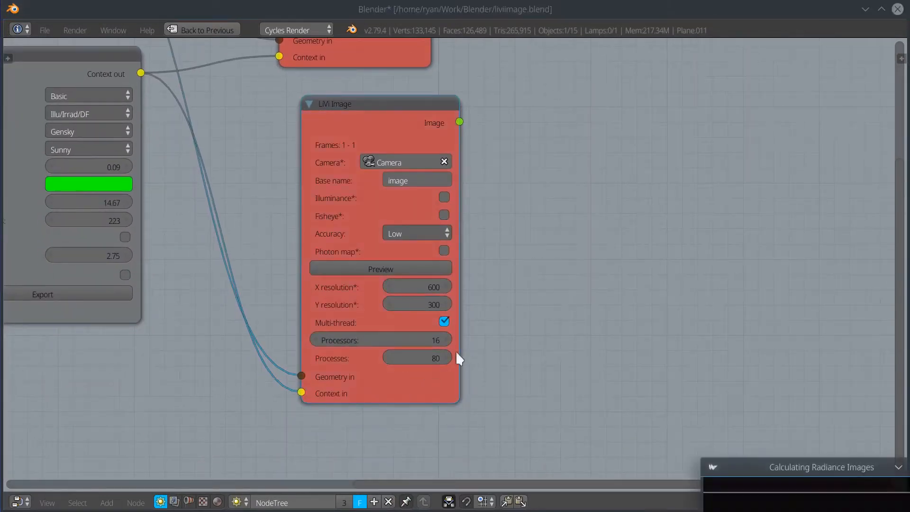
# Return to the compositing nodes, bring the render progress window fully into view, and set the Tonemap intensity to -2.4.
pyautogui.click(176, 502)
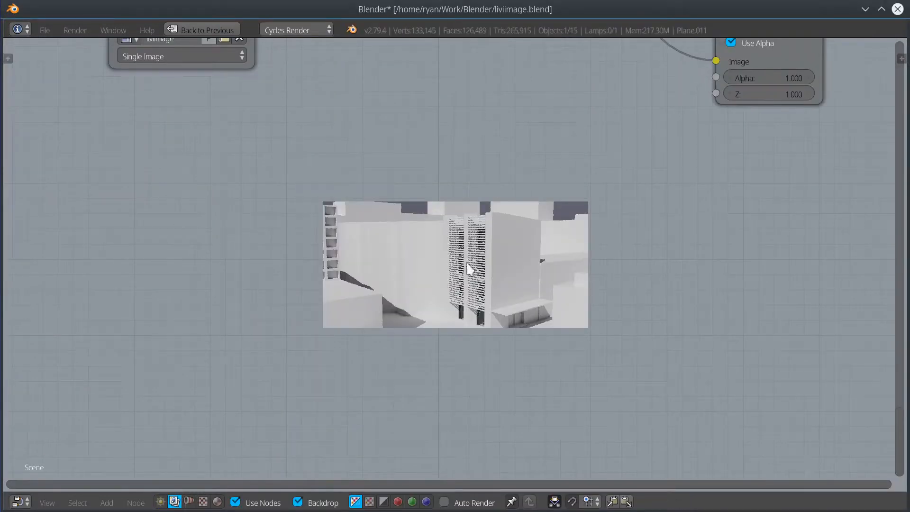
pyautogui.scroll(-1, 485, 256)
pyautogui.scroll(-1, 485, 256)
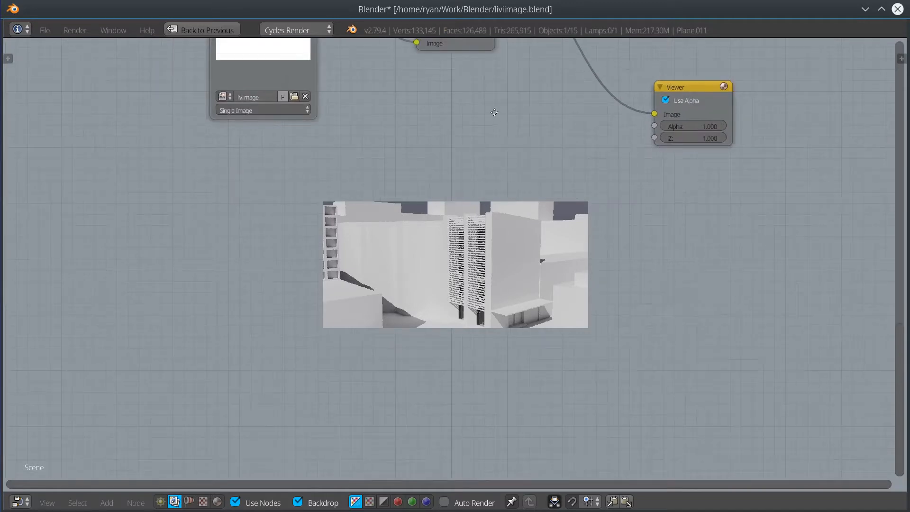
pyautogui.moveTo(494, 112); pyautogui.dragTo(488, 207, button='middle')
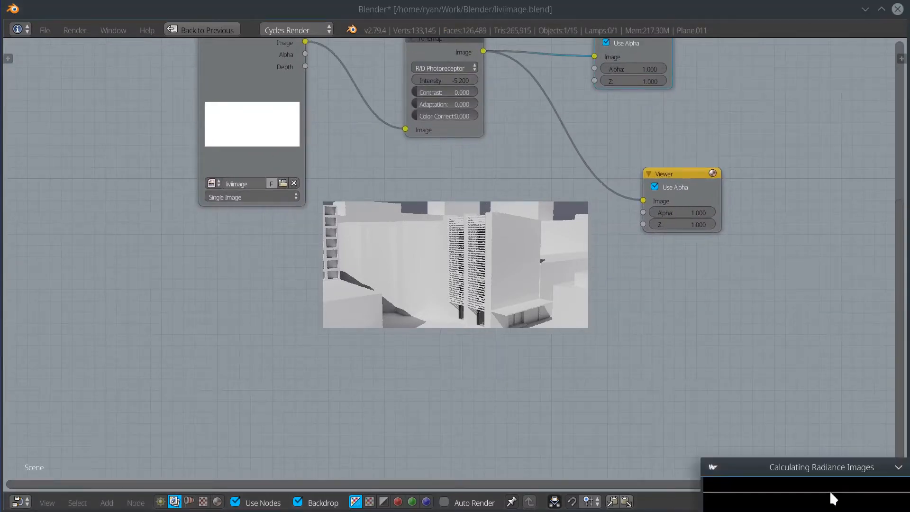
pyautogui.moveTo(810, 443); pyautogui.dragTo(741, 70)
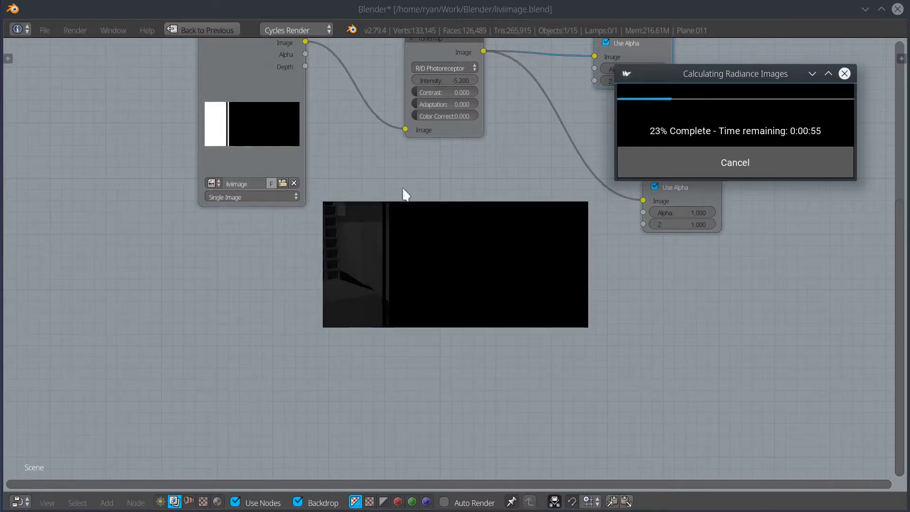
pyautogui.moveTo(451, 81); pyautogui.dragTo(469, 80)
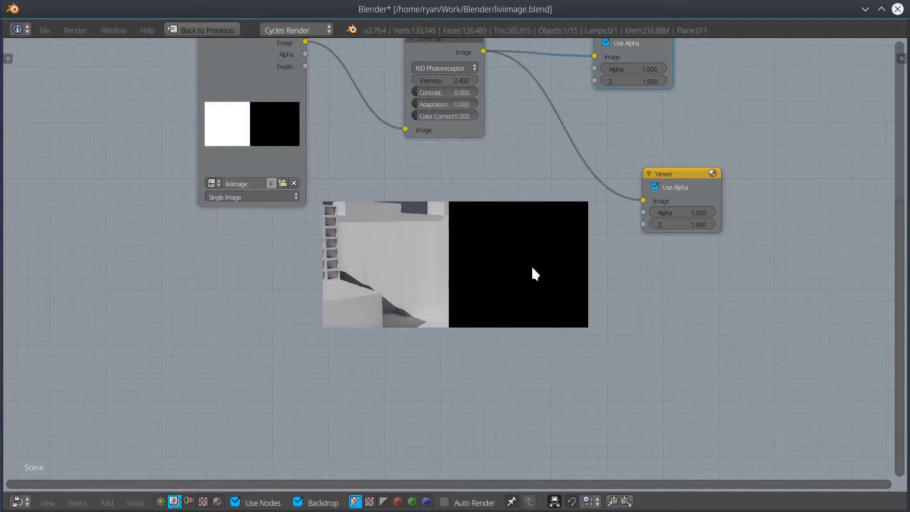
# Restore the multi-editor layout and move the render progress window over the image editor.
pyautogui.hotkey('ctrl', 'Up')
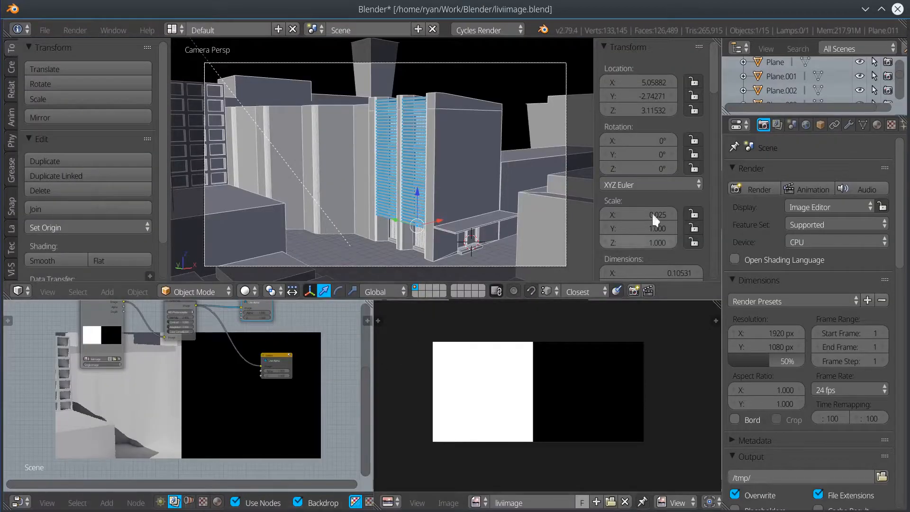
pyautogui.moveTo(664, 1)
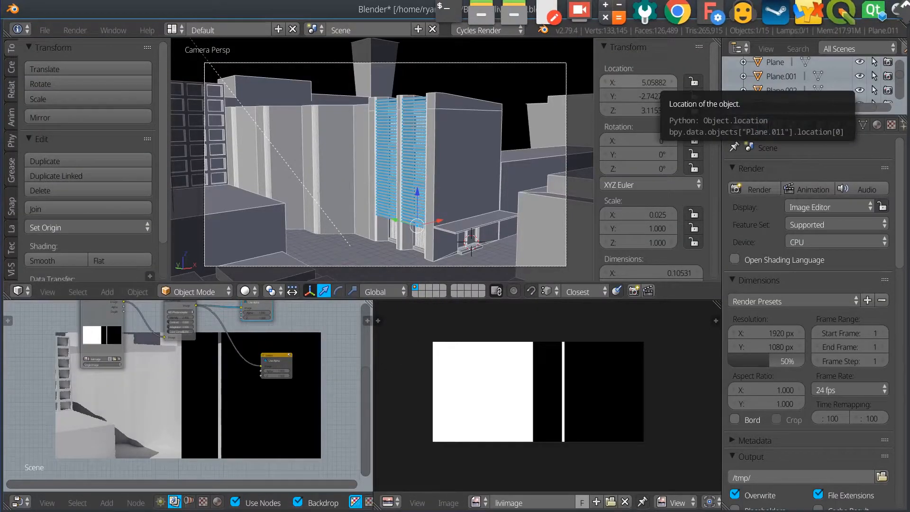
pyautogui.moveTo(754, 69); pyautogui.dragTo(597, 290)
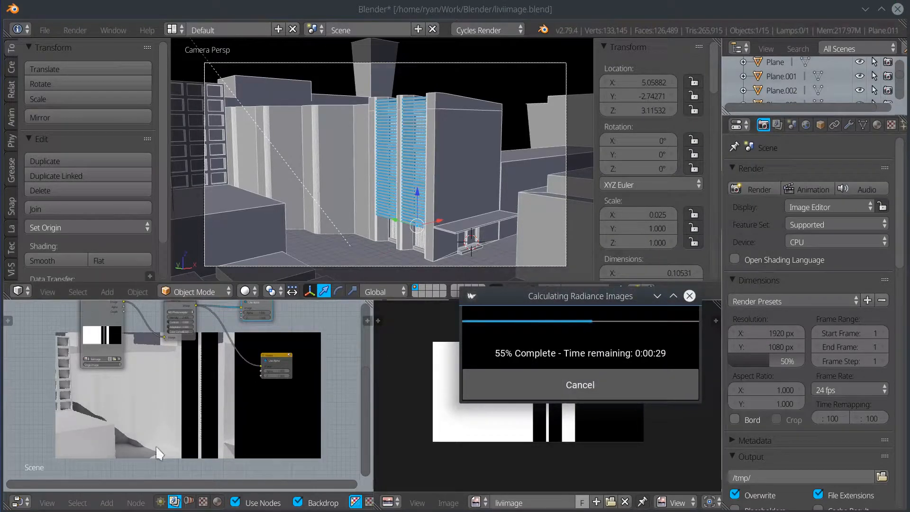
# Return to the VI-Suite node tree and add a LiVi FC Image node beside the LiVi Image node.
pyautogui.click(161, 502)
pyautogui.scroll(7, 204, 403)
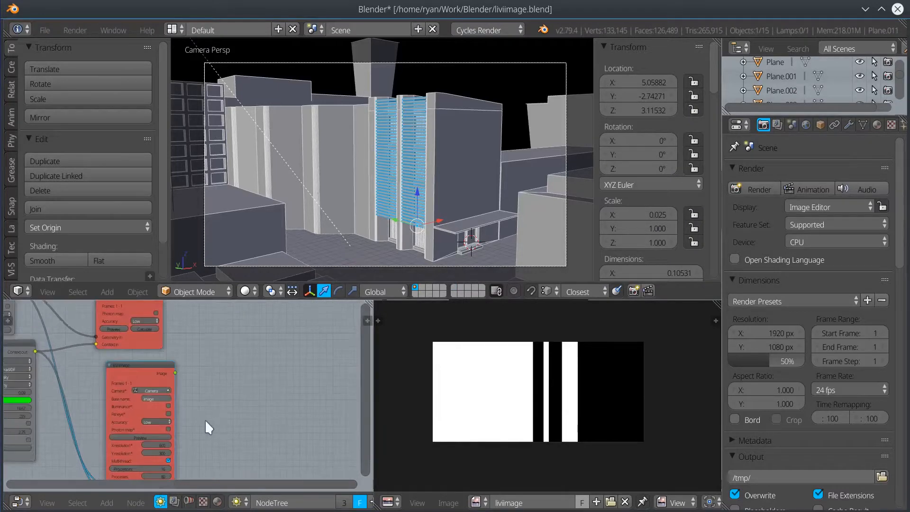
pyautogui.moveTo(201, 428); pyautogui.dragTo(245, 375, button='middle')
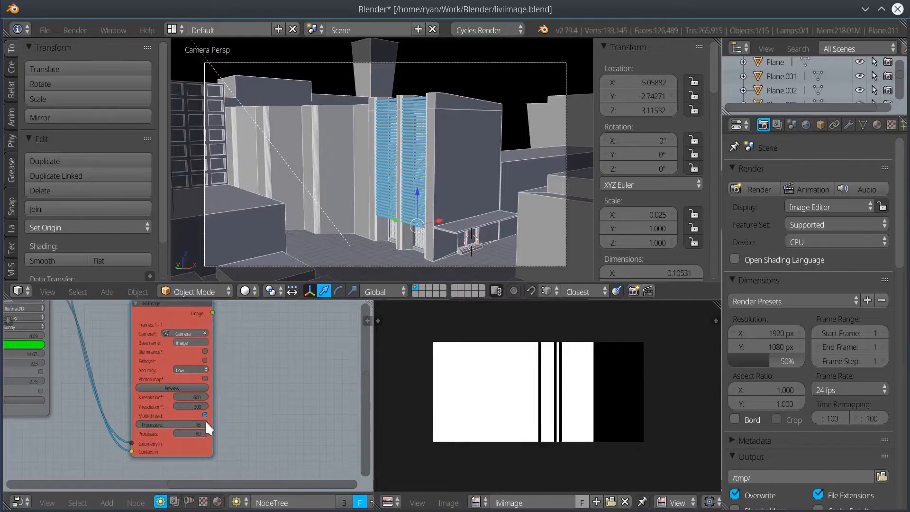
pyautogui.click(107, 503)
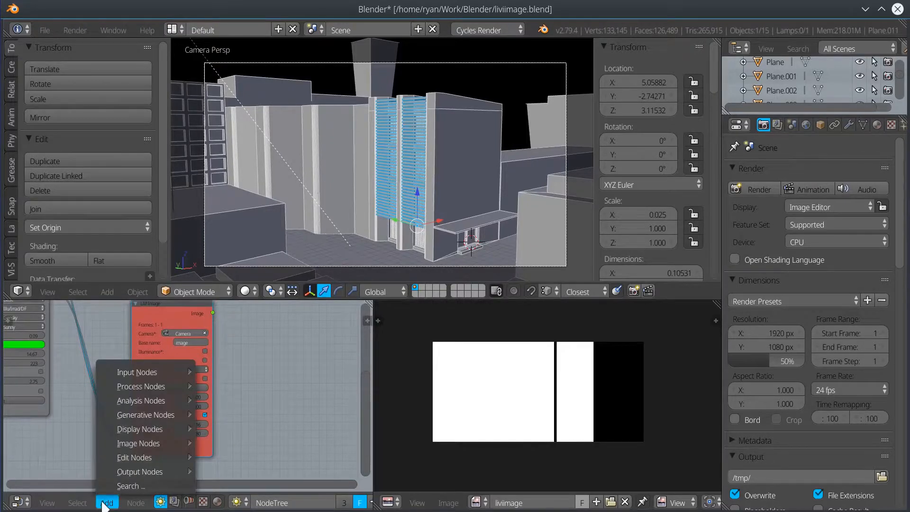
pyautogui.moveTo(130, 442)
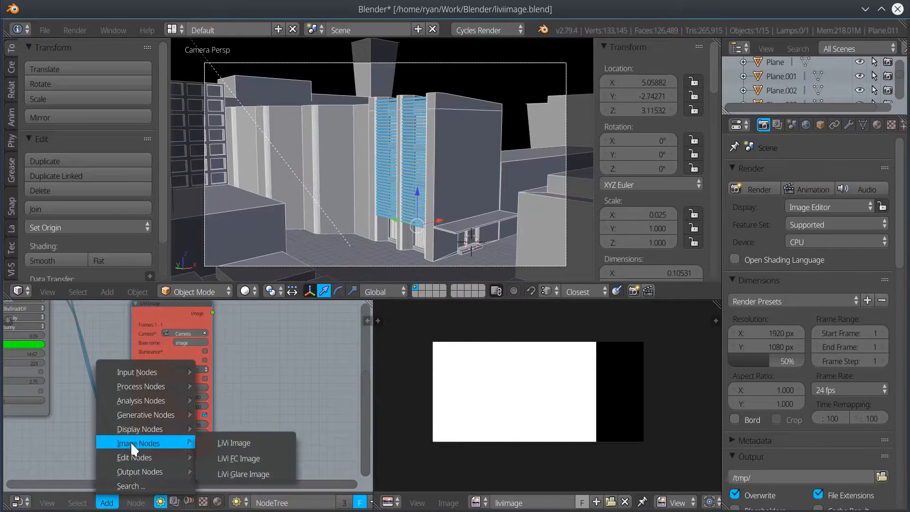
pyautogui.click(231, 457)
pyautogui.click(262, 317)
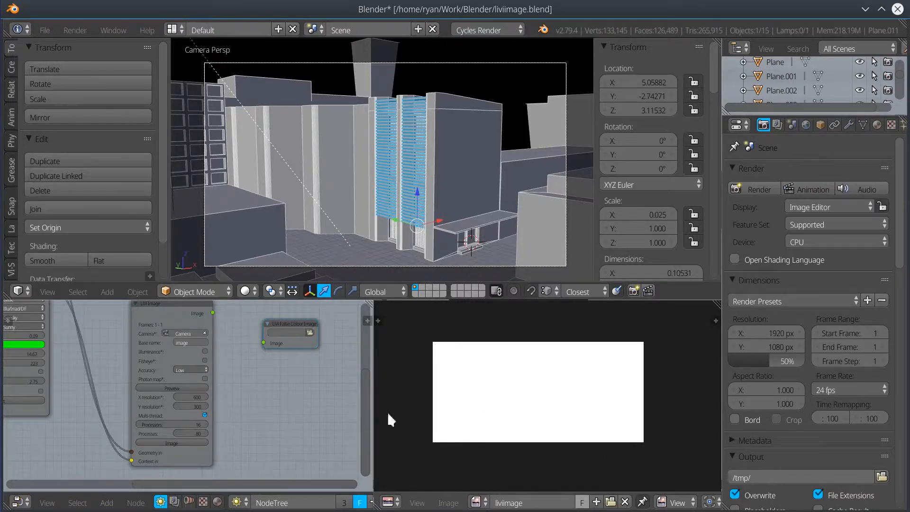
# Connect the LiVi Image node's Image output to the LiVi False Colour Image node and widen that node.
pyautogui.moveTo(213, 313); pyautogui.dragTo(262, 342)
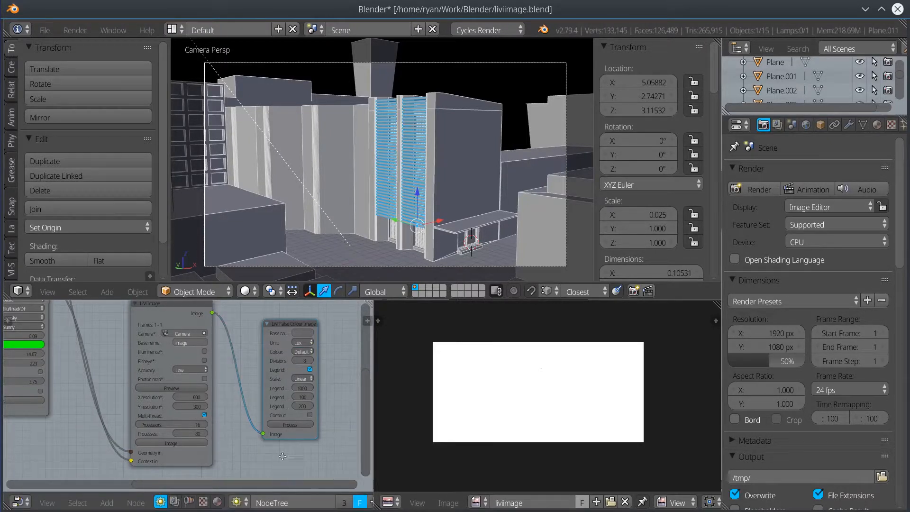
pyautogui.moveTo(309, 443); pyautogui.dragTo(270, 435, button='middle')
pyautogui.moveTo(279, 361); pyautogui.dragTo(324, 357)
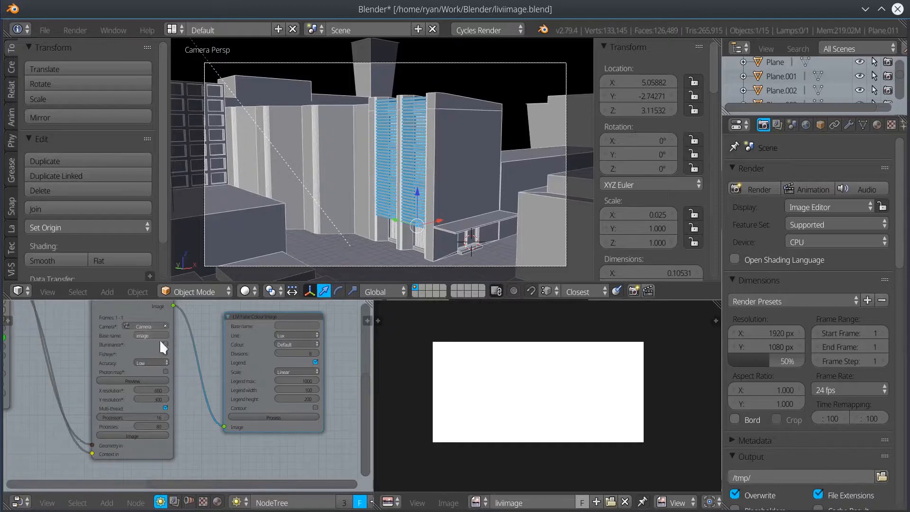
# Set the false colour node's base name to fc, unit to Candelas and colour to Thermal, and process the image.
pyautogui.click(292, 335)
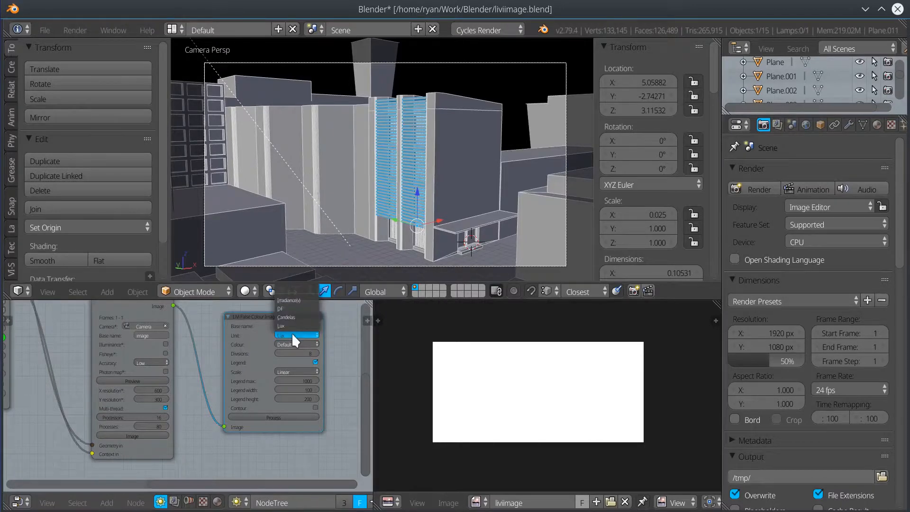
pyautogui.click(293, 317)
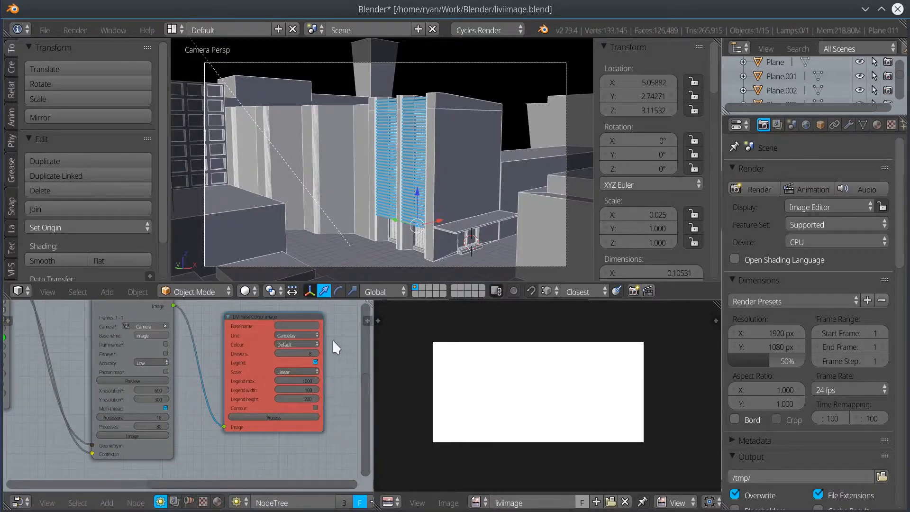
pyautogui.click(296, 343)
pyautogui.click(297, 318)
pyautogui.click(287, 415)
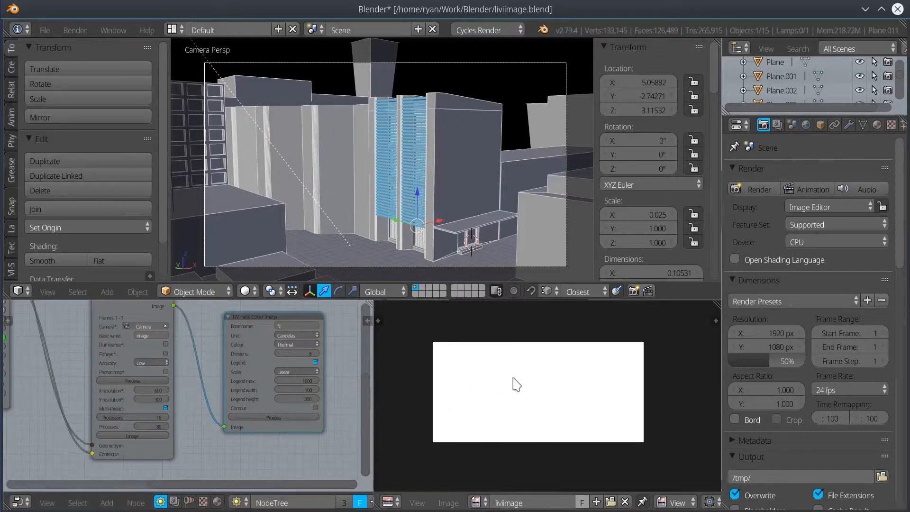
# Display fc-1.hdr in the image editor and inspect it at full-window size before restoring the layout.
pyautogui.click(476, 502)
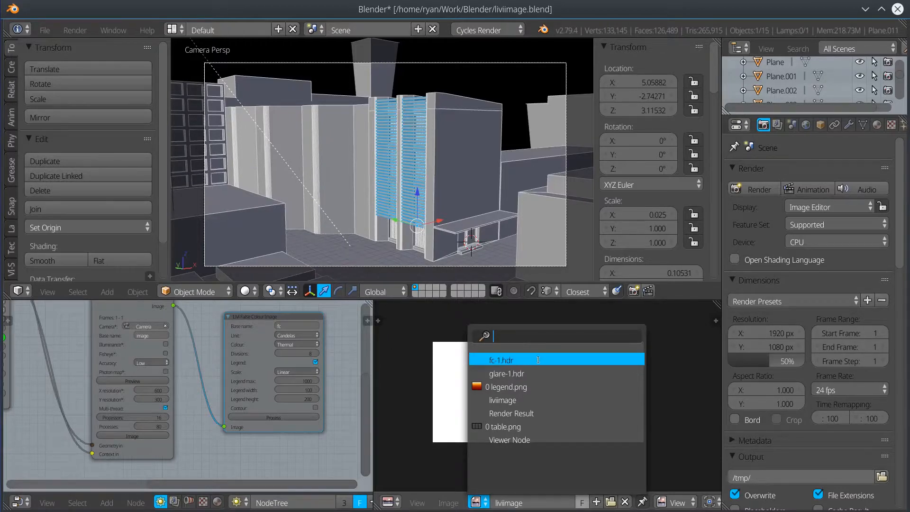
pyautogui.click(505, 360)
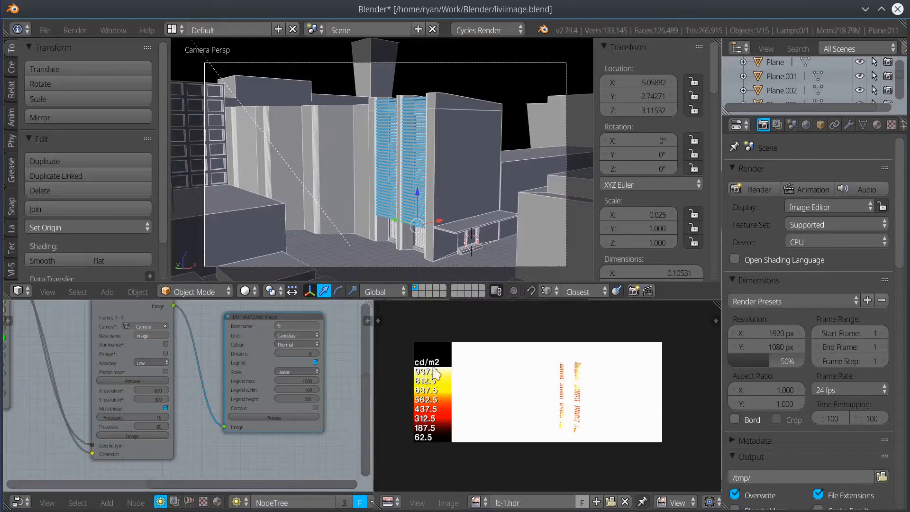
pyautogui.scroll(2, 446, 385)
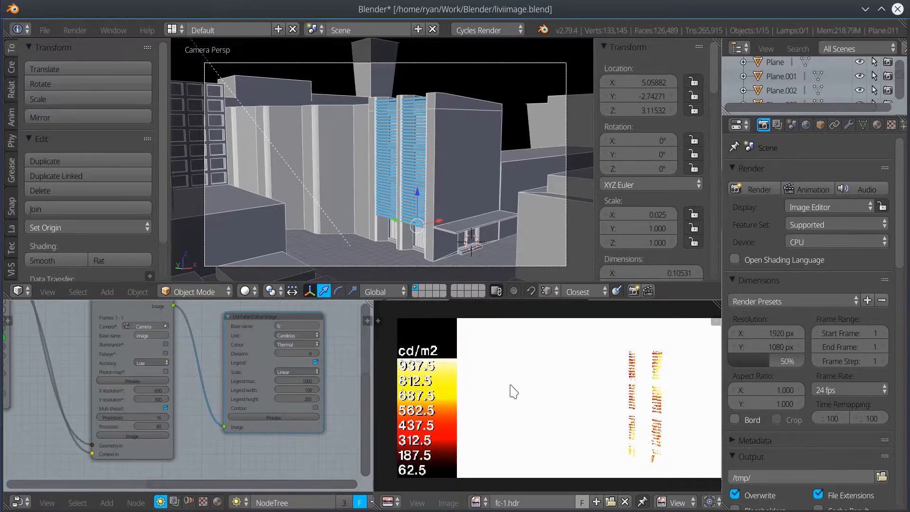
pyautogui.hotkey('ctrl', 'Up')
pyautogui.scroll(3, 419, 286)
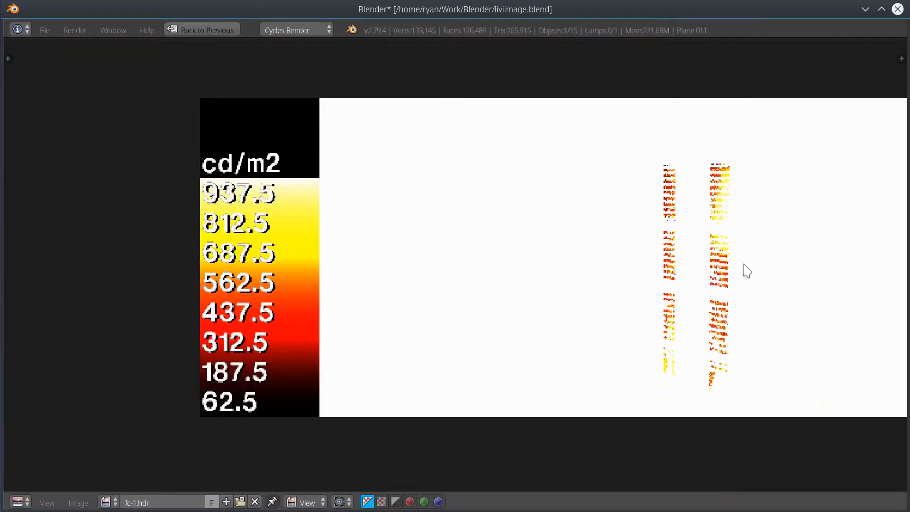
pyautogui.scroll(-2, 540, 280)
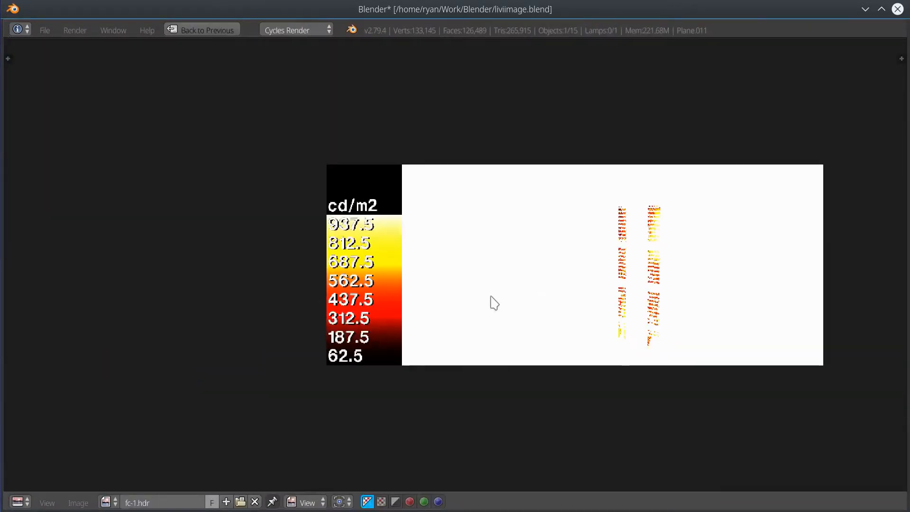
pyautogui.hotkey('ctrl', 'Up')
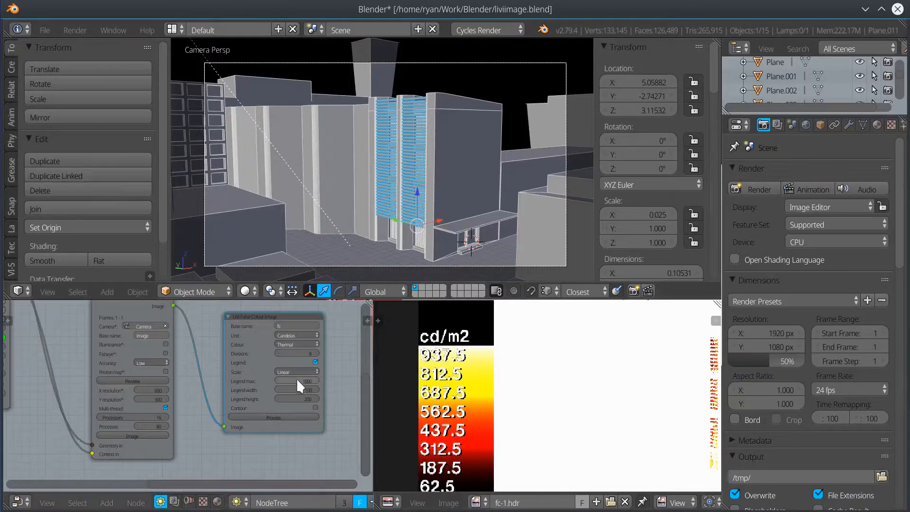
# Set the false colour node's legend maximum to 25000 and reprocess the image, bringing the result into view.
pyautogui.write('25')
pyautogui.press('Return')
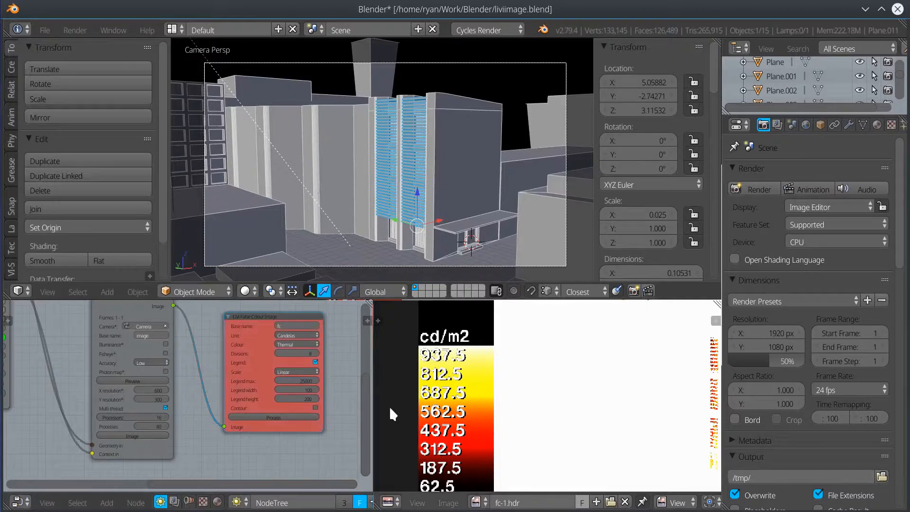
pyautogui.hotkey('ctrl', 'Up')
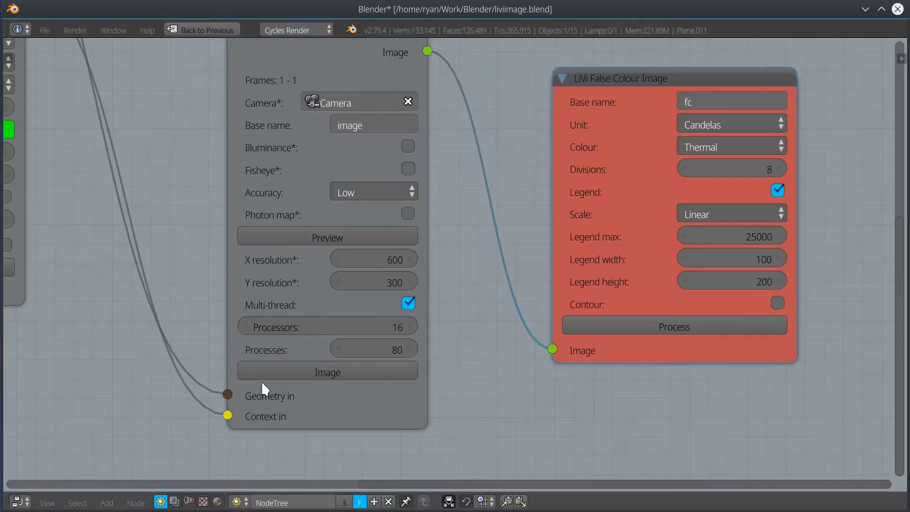
pyautogui.click(678, 325)
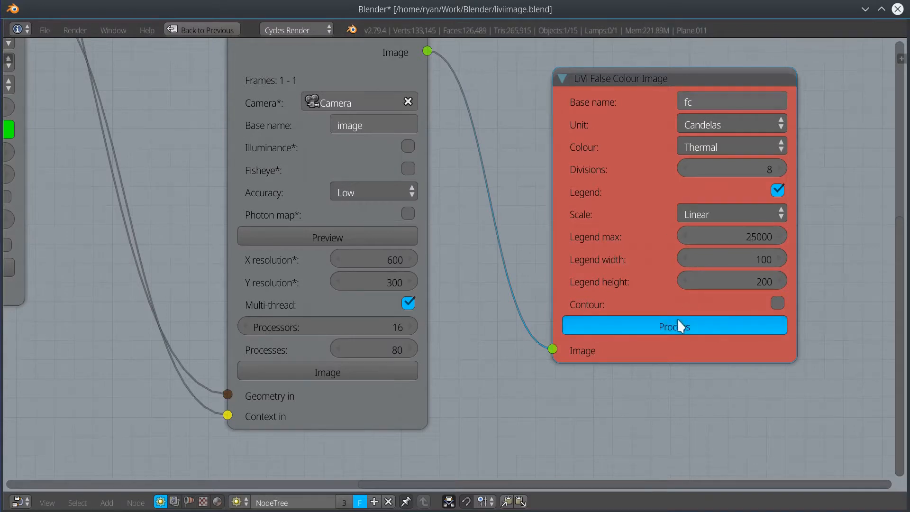
pyautogui.hotkey('ctrl', 'Up')
pyautogui.scroll(-1, 637, 424)
pyautogui.moveTo(630, 430); pyautogui.dragTo(527, 392, button='middle')
pyautogui.scroll(2, 547, 398)
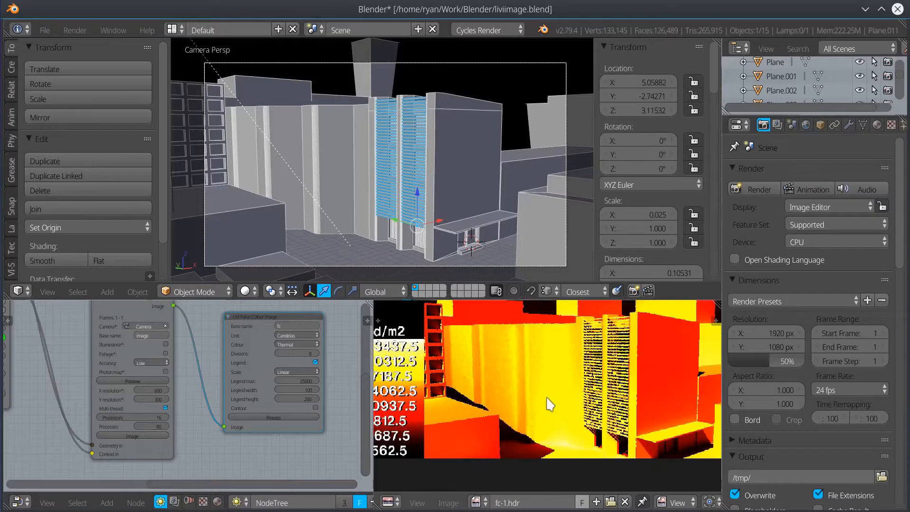
pyautogui.scroll(-1, 547, 398)
# Switch the false colour node's colour scheme to Spectral and reprocess the image.
pyautogui.click(297, 345)
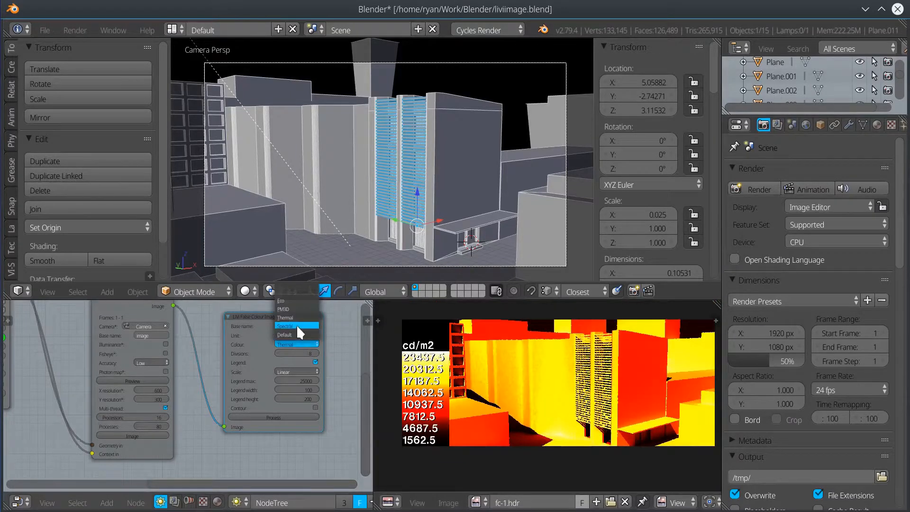
pyautogui.click(297, 326)
pyautogui.click(287, 415)
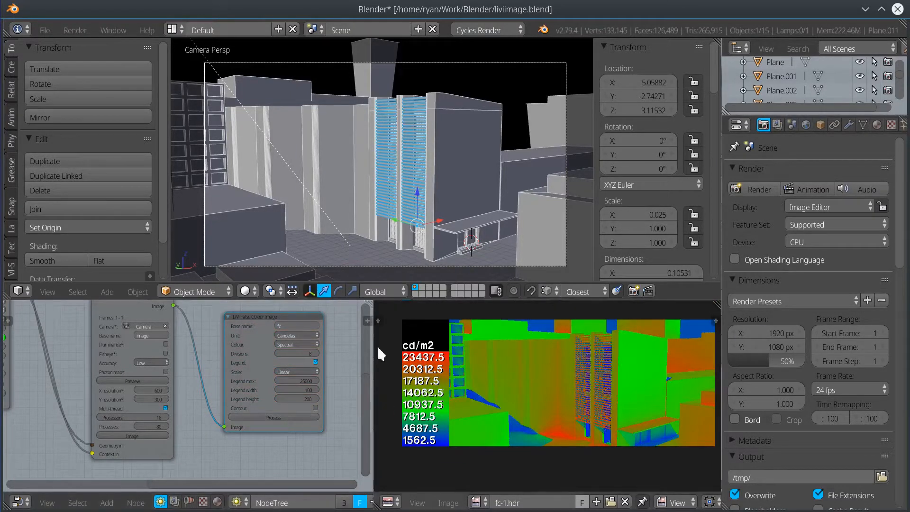
# Switch the false colour node's colour scheme to PM3D and reprocess the image.
pyautogui.click(296, 344)
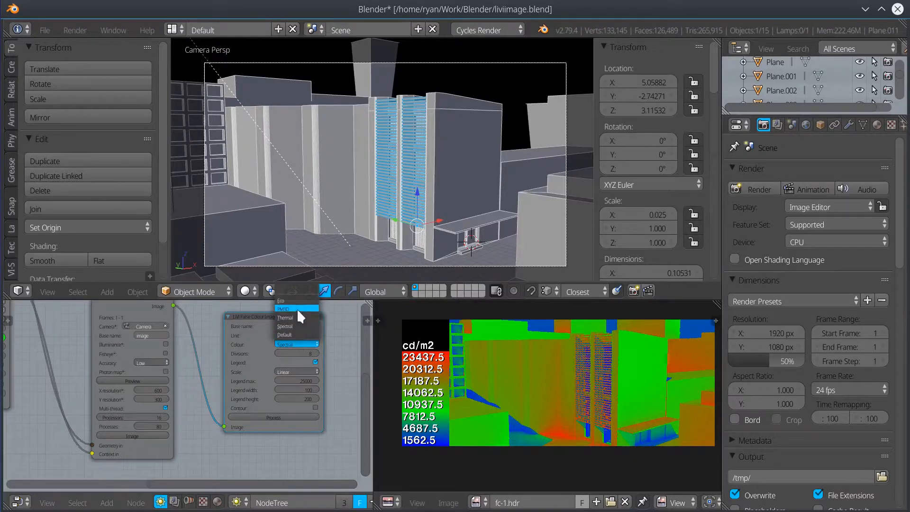
pyautogui.click(297, 308)
pyautogui.click(284, 414)
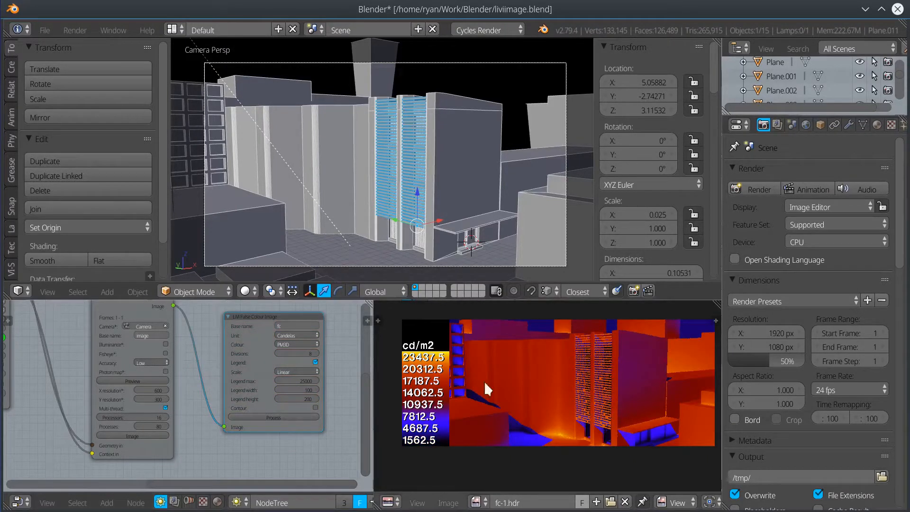
# Set the false colour node's colour scheme back to Thermal and reprocess the image.
pyautogui.click(295, 344)
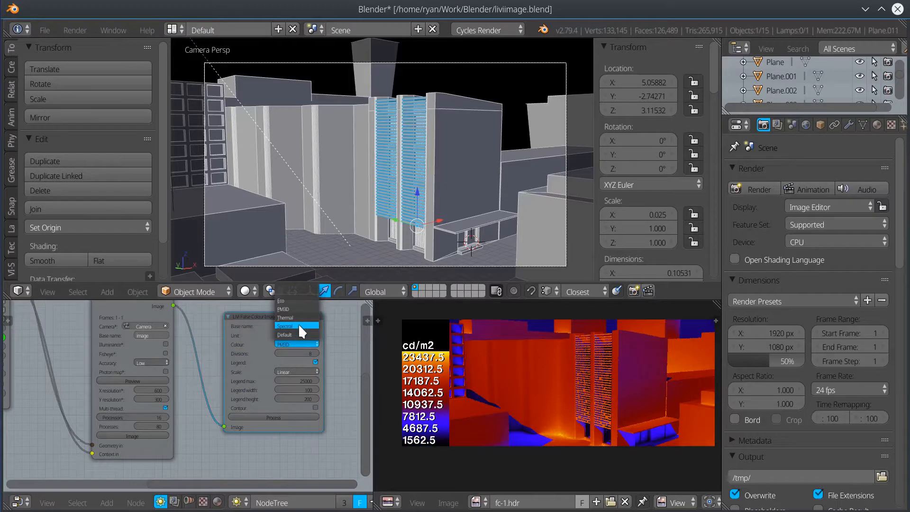
pyautogui.click(298, 318)
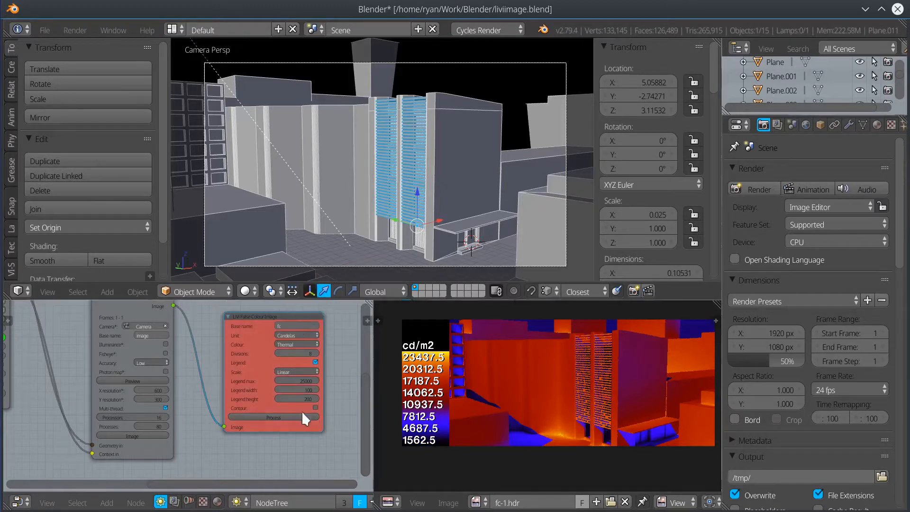
pyautogui.click(301, 413)
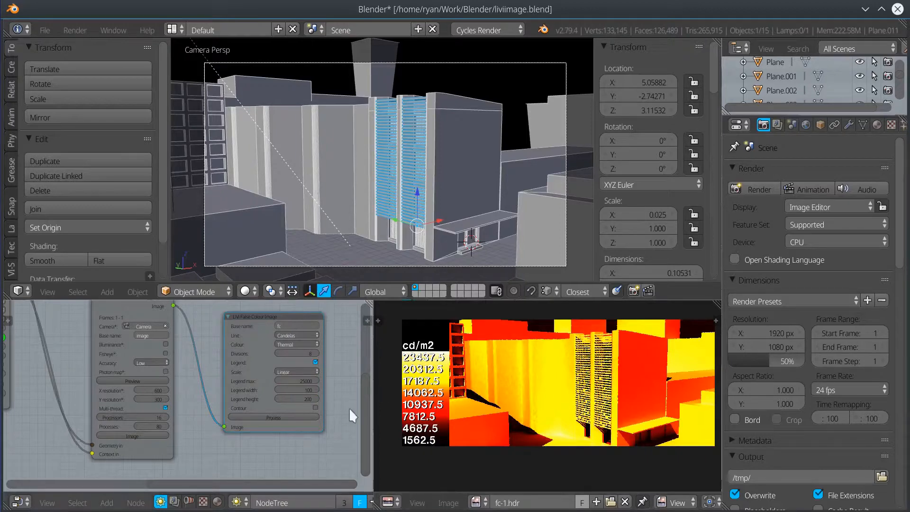
# Enlarge the node editor, set the false colour divisions to 10, reprocess the image and restore the layout.
pyautogui.hotkey('ctrl', 'Up')
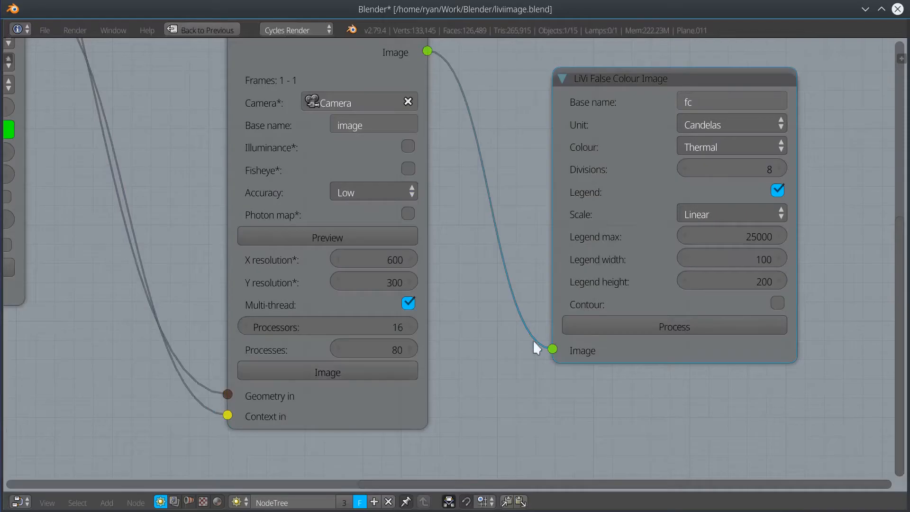
pyautogui.moveTo(479, 345); pyautogui.dragTo(345, 388, button='middle')
pyautogui.click(645, 201)
pyautogui.click(645, 201)
pyautogui.click(565, 363)
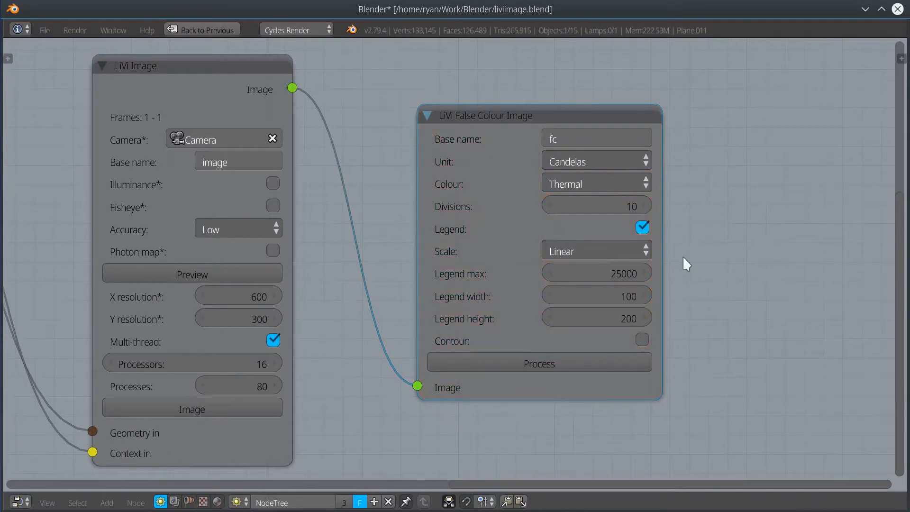
pyautogui.hotkey('ctrl', 'Up')
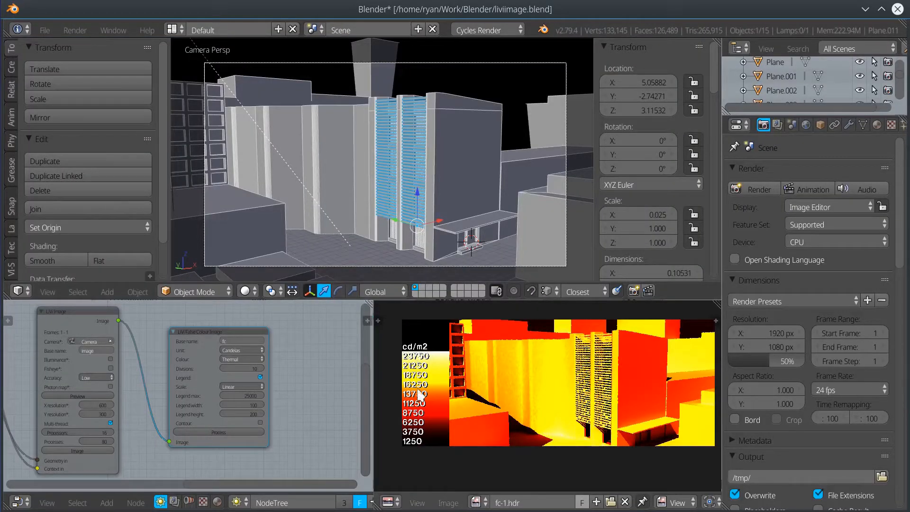
# Disable the legend on the false colour node and reprocess the image, returning to the multi-editor layout.
pyautogui.hotkey('ctrl', 'Up')
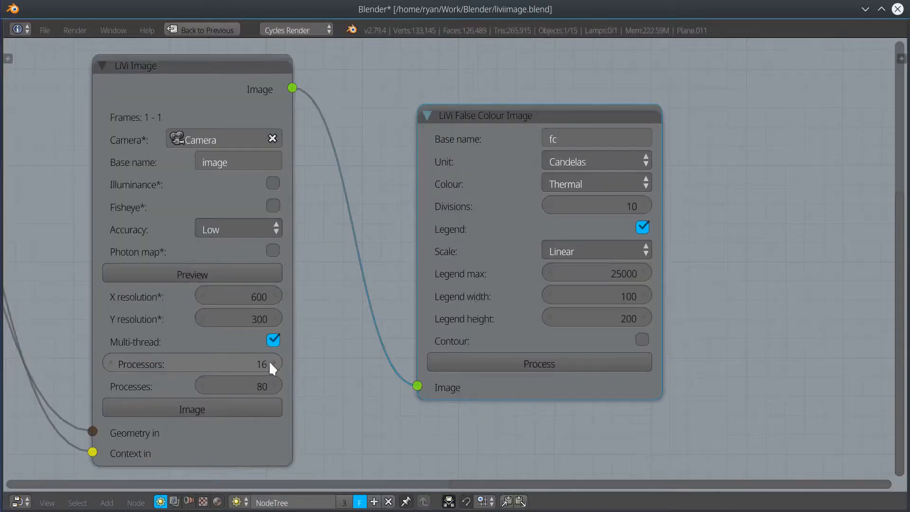
pyautogui.click(642, 226)
pyautogui.click(582, 270)
pyautogui.hotkey('ctrl', 'Up')
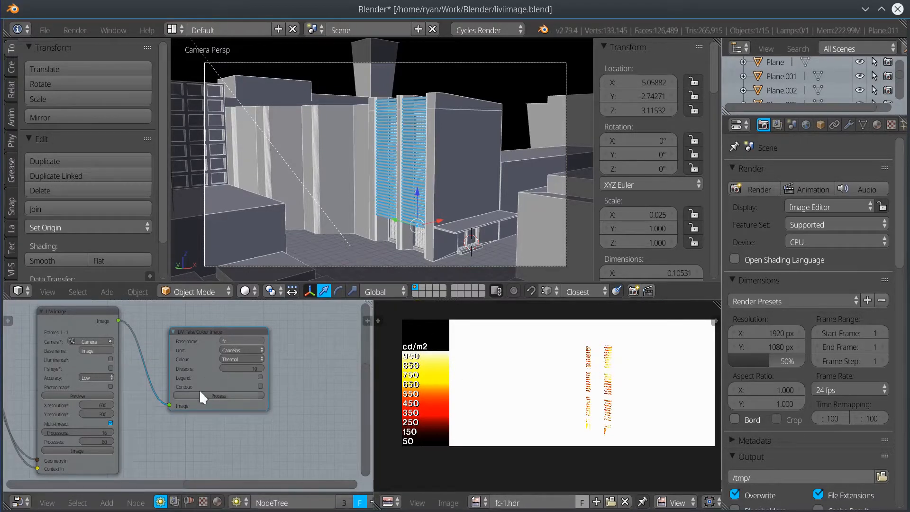
# Re-enable the legend on the LiVi False Colour Image node.
pyautogui.click(260, 378)
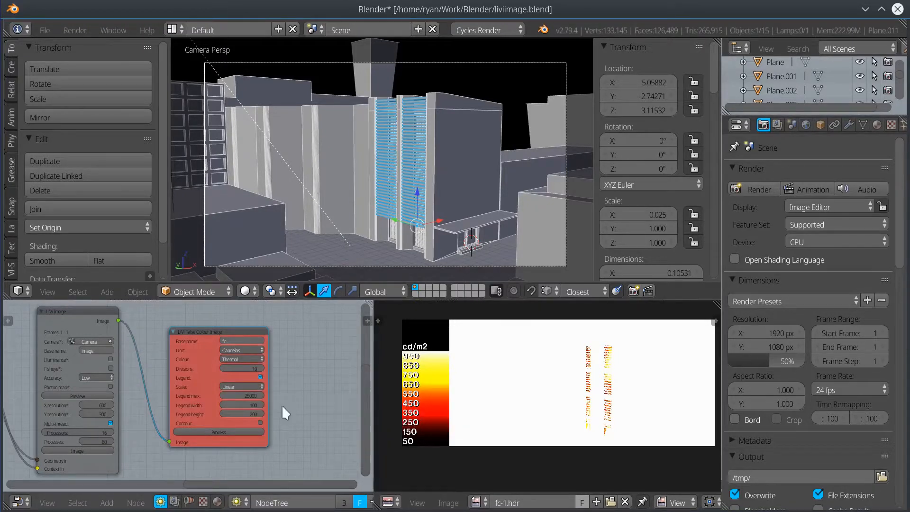
pyautogui.scroll(3, 281, 405)
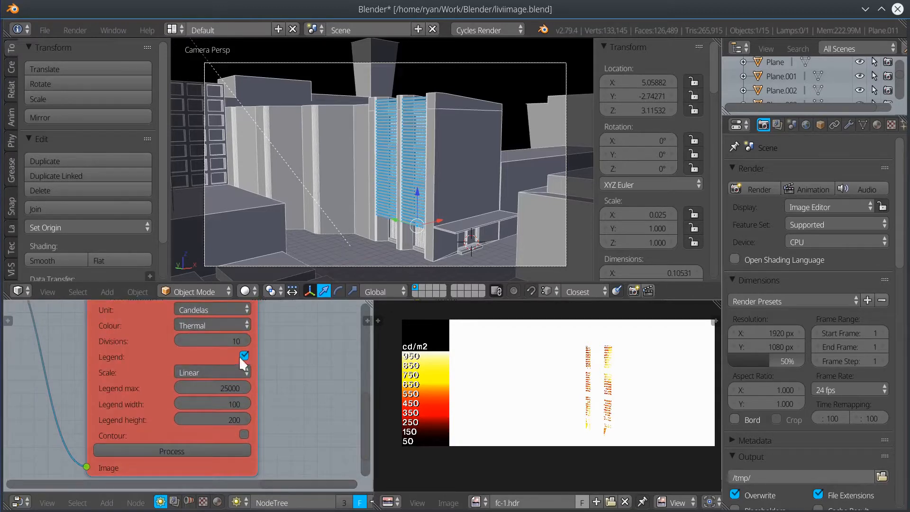
pyautogui.scroll(-2, 301, 385)
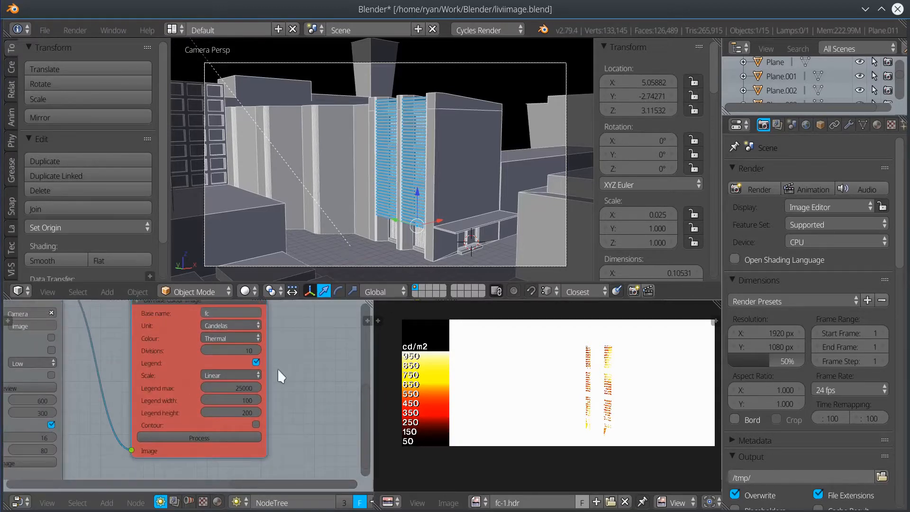
# Set the LiVi False Colour Image node's scale to Log and reprocess the image.
pyautogui.click(239, 372)
pyautogui.click(232, 351)
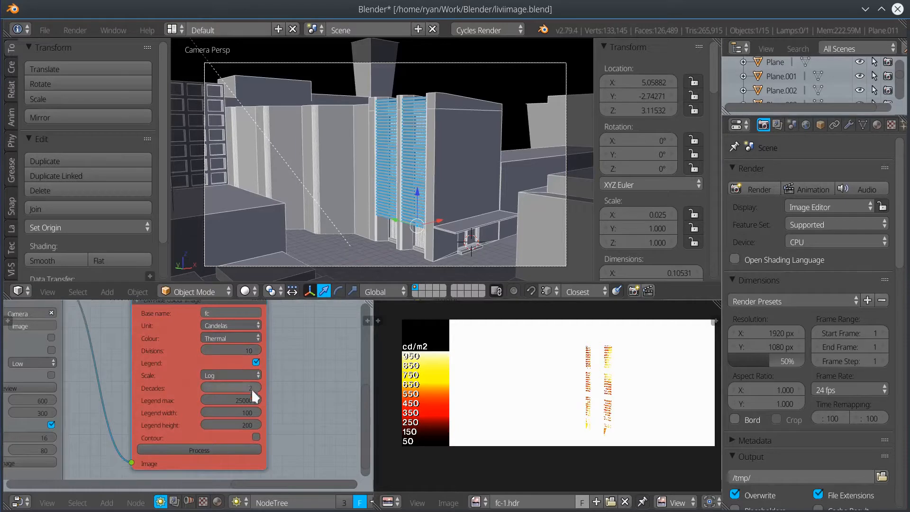
pyautogui.click(214, 448)
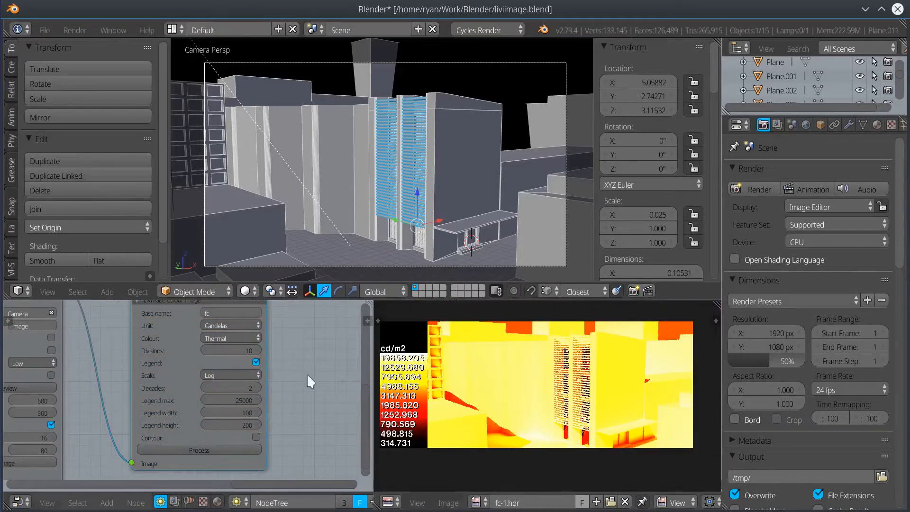
# Increase the logarithmic scale's decades to 3 on the false colour node and reprocess the image.
pyautogui.click(219, 372)
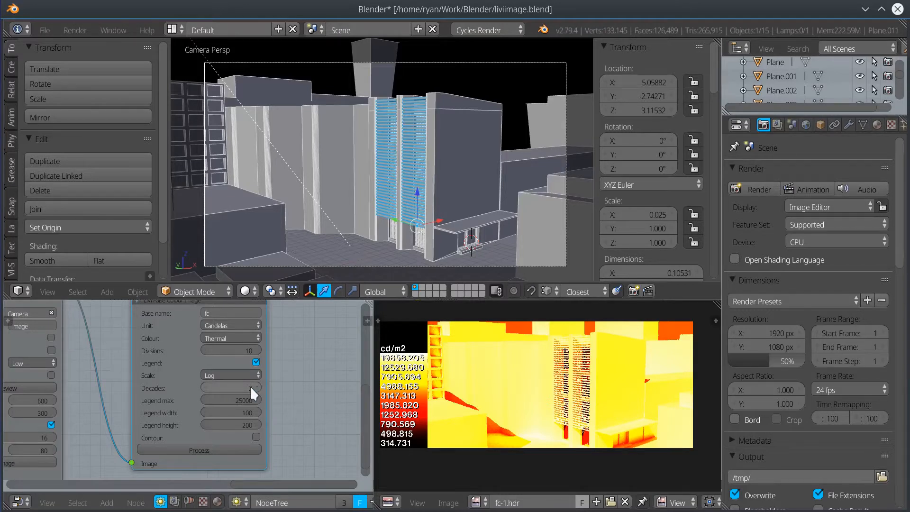
pyautogui.scroll(1, 250, 387)
pyautogui.scroll(1, 251, 386)
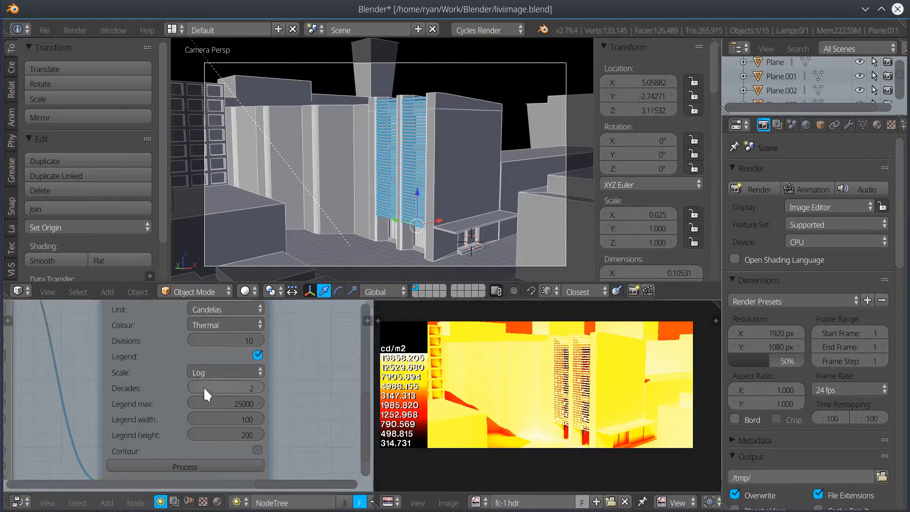
pyautogui.click(257, 387)
pyautogui.click(199, 465)
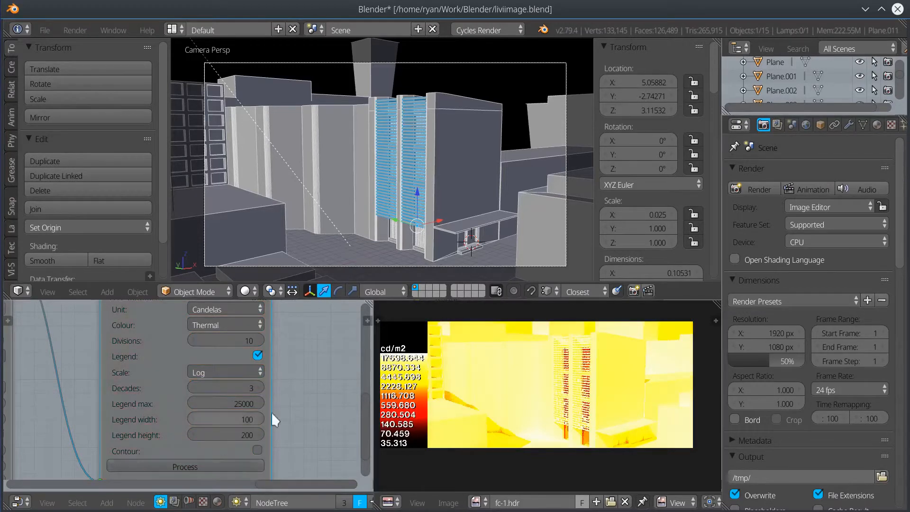
# Return the false colour scale to Linear, enable Contour and reprocess the image.
pyautogui.click(232, 372)
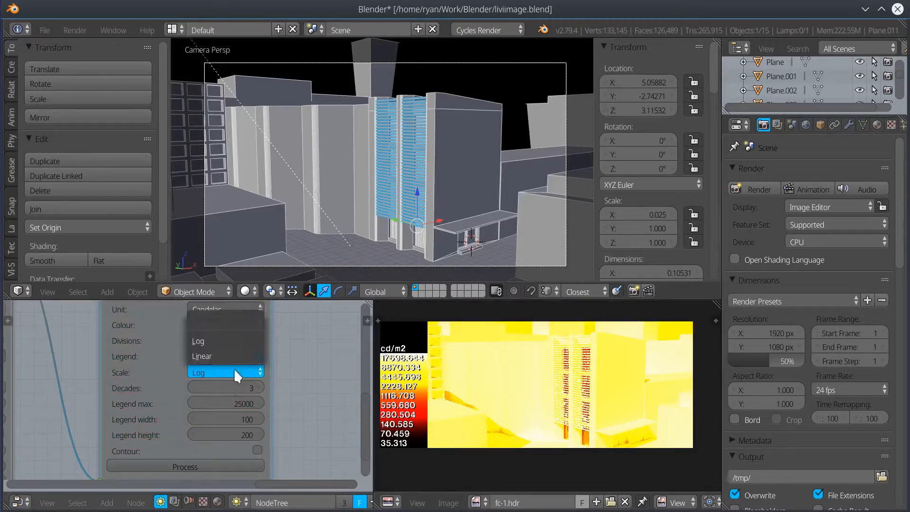
pyautogui.click(229, 356)
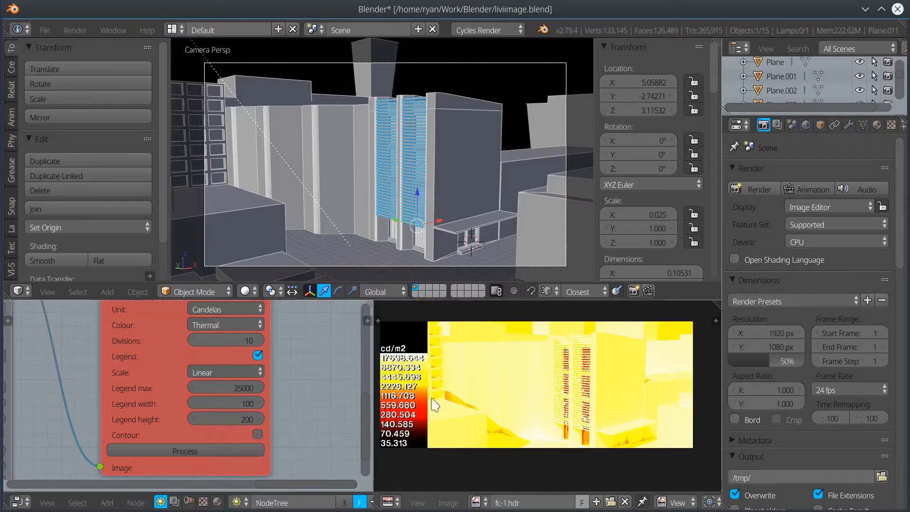
pyautogui.scroll(-1, 322, 421)
pyautogui.moveTo(305, 407); pyautogui.dragTo(302, 380, button='middle')
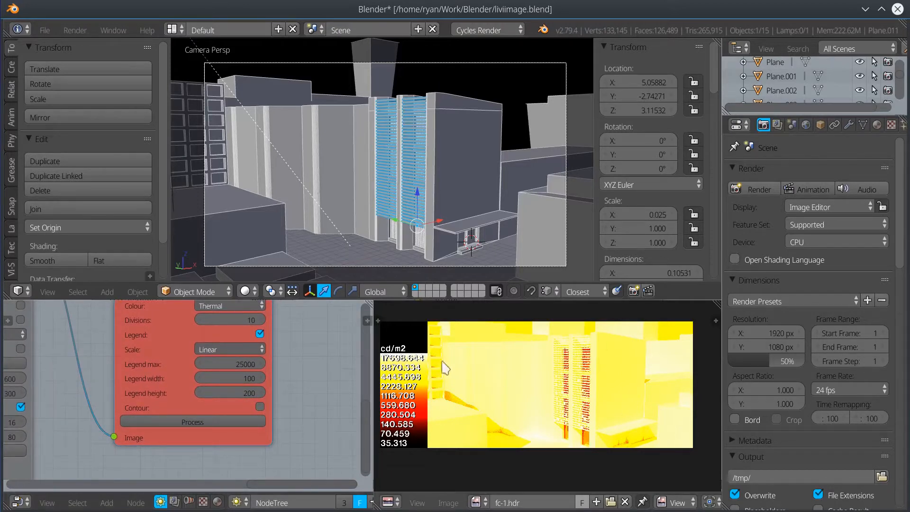
pyautogui.click(266, 409)
pyautogui.moveTo(314, 433); pyautogui.dragTo(313, 402, button='middle')
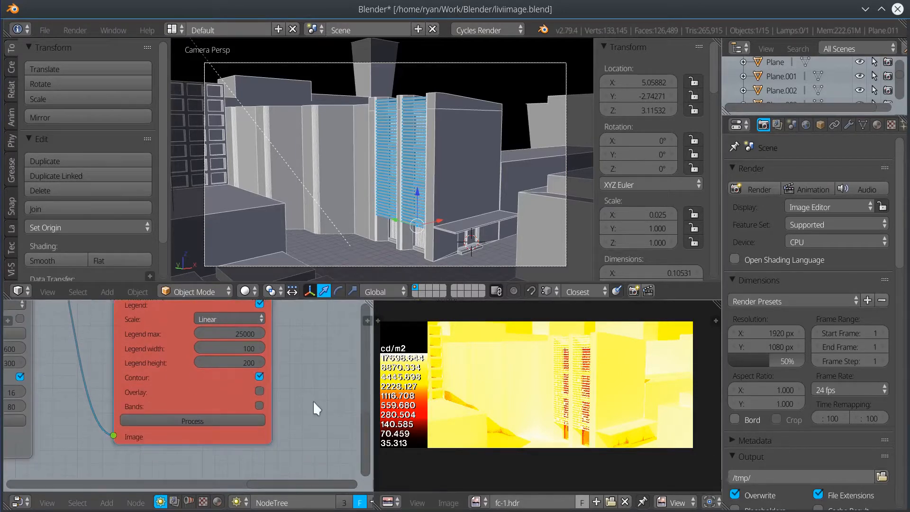
pyautogui.click(217, 420)
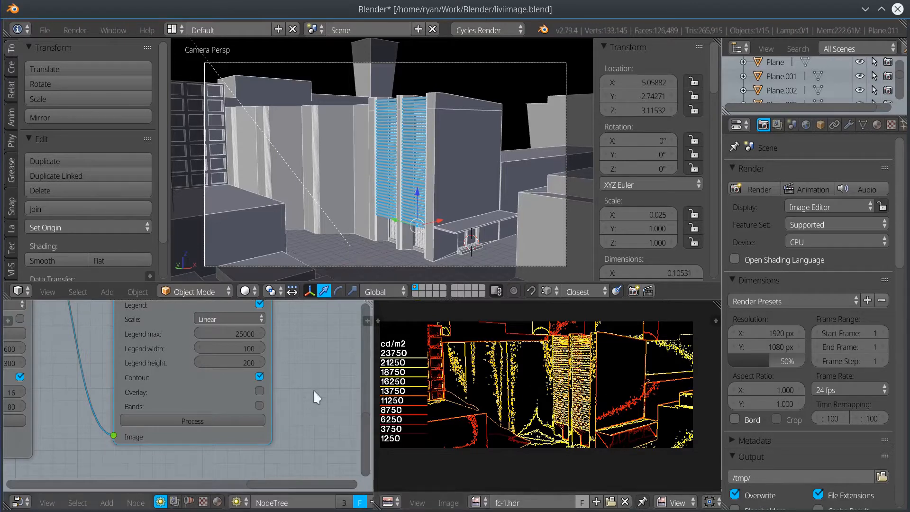
# Enable Overlay for the contours on the false colour node and reprocess the image.
pyautogui.click(258, 391)
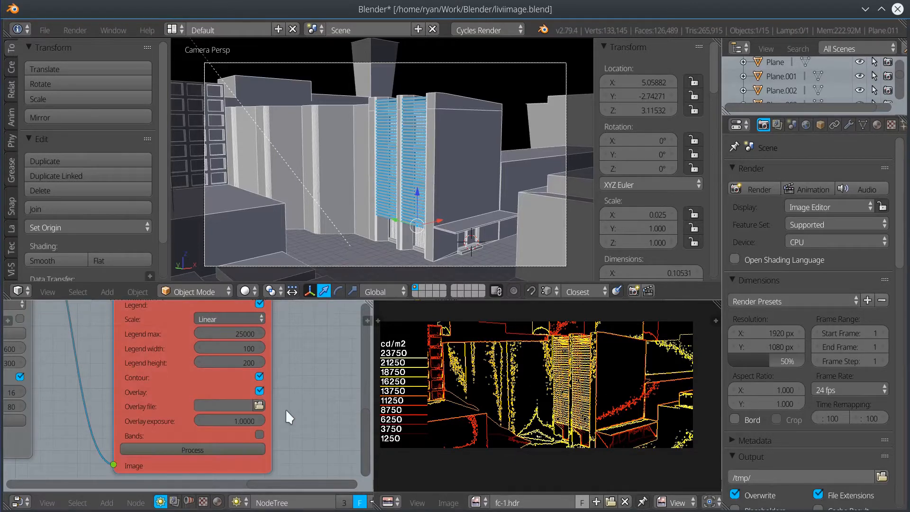
pyautogui.scroll(-2, 286, 409)
pyautogui.scroll(-2, 286, 408)
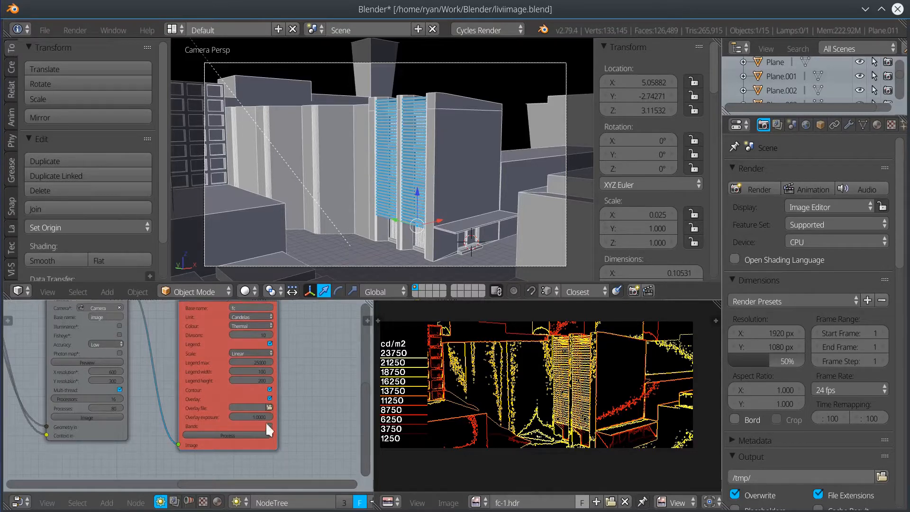
pyautogui.scroll(2, 266, 422)
pyautogui.click(228, 440)
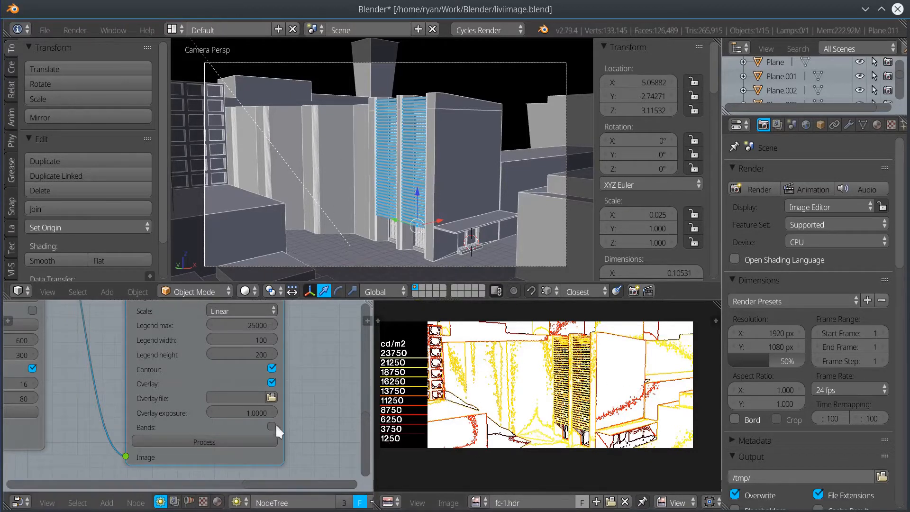
# Set the overlay exposure to 0.01 on the false colour node and reprocess the image.
pyautogui.click(235, 413)
pyautogui.write('0.01')
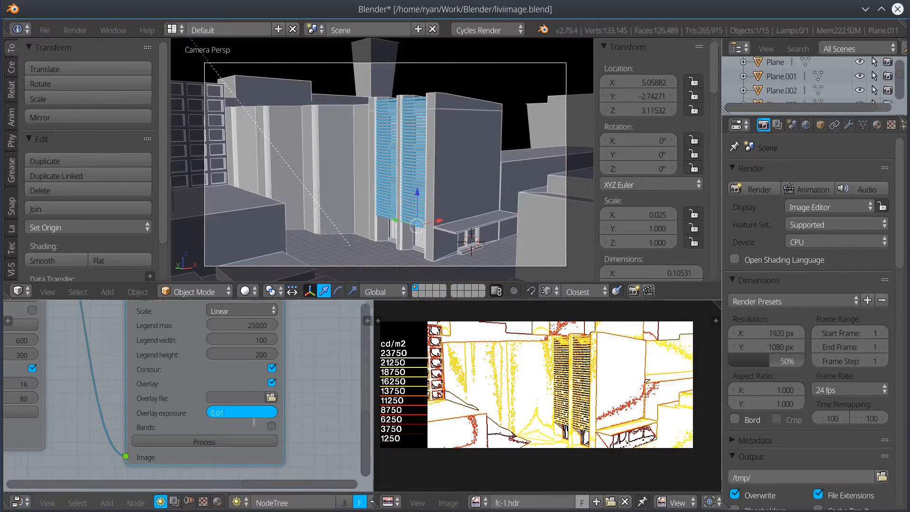
pyautogui.press('Return')
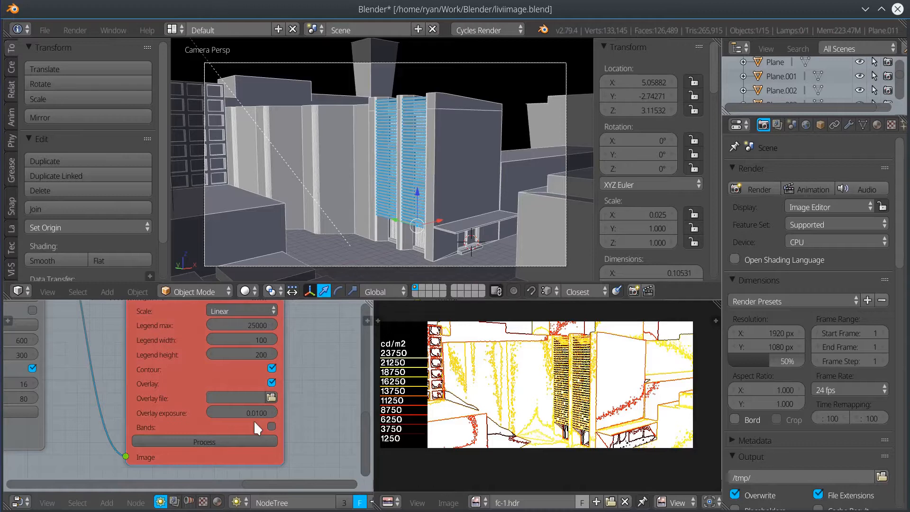
pyautogui.click(236, 436)
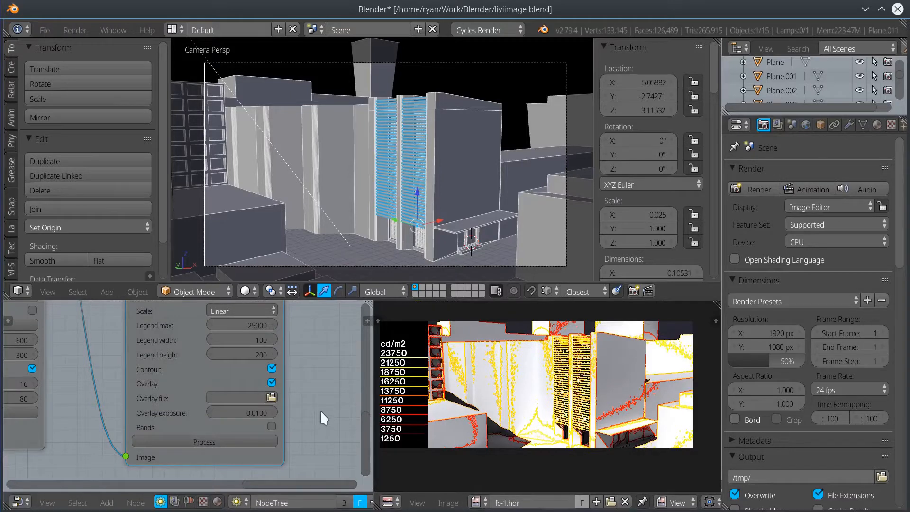
# Reprocess the contour overlay with Bands enabled, and turn Bands off again on the false colour node.
pyautogui.scroll(-1, 324, 418)
pyautogui.click(260, 436)
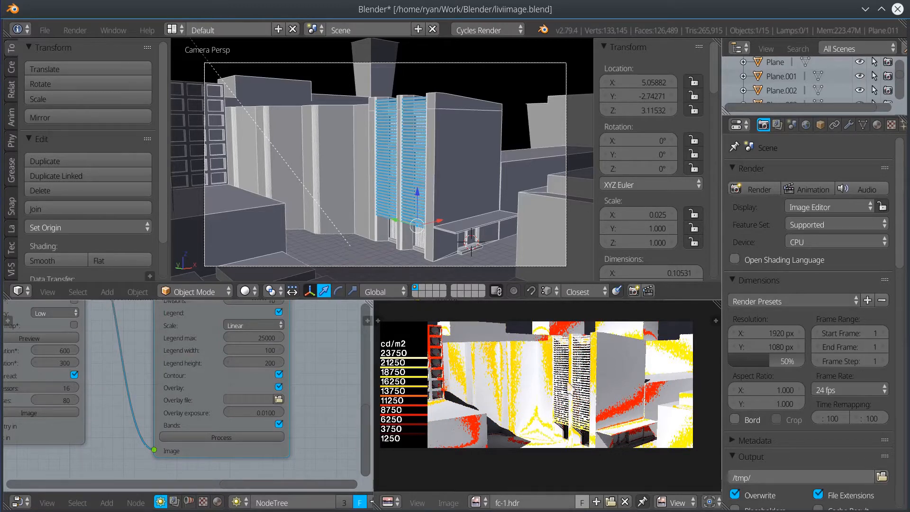
pyautogui.click(278, 424)
# Add a LiVi Glare analysis node in the maximized node editor and link the LiVi Image node's image output to it.
pyautogui.scroll(-2, 313, 405)
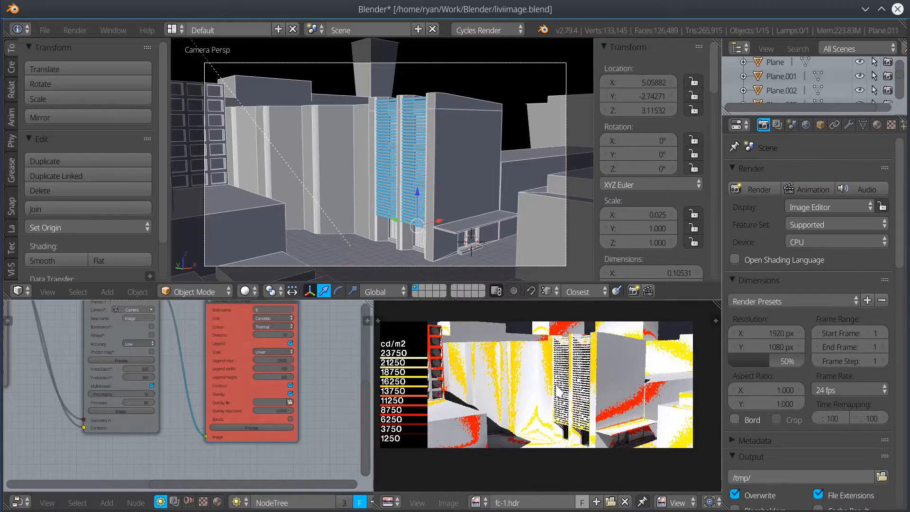
pyautogui.scroll(-3, 345, 404)
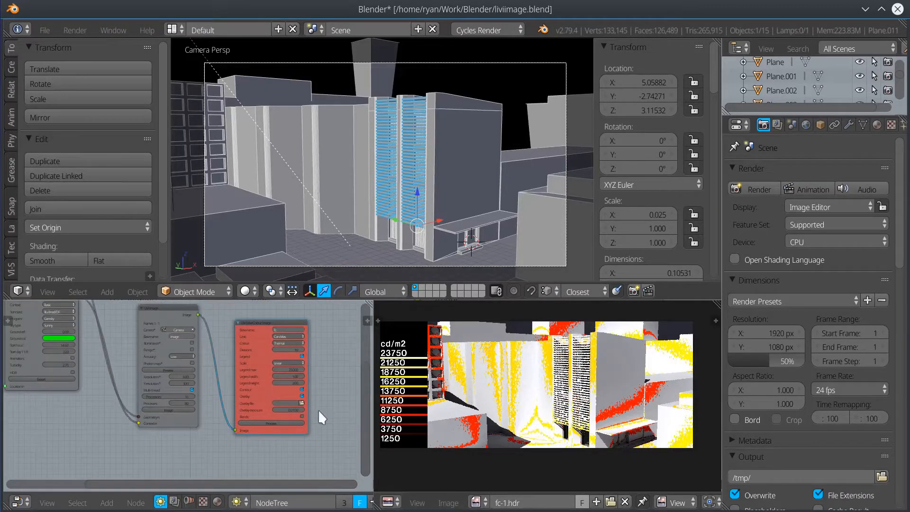
pyautogui.hotkey('ctrl', 'Up')
pyautogui.moveTo(538, 186); pyautogui.dragTo(535, 208, button='middle')
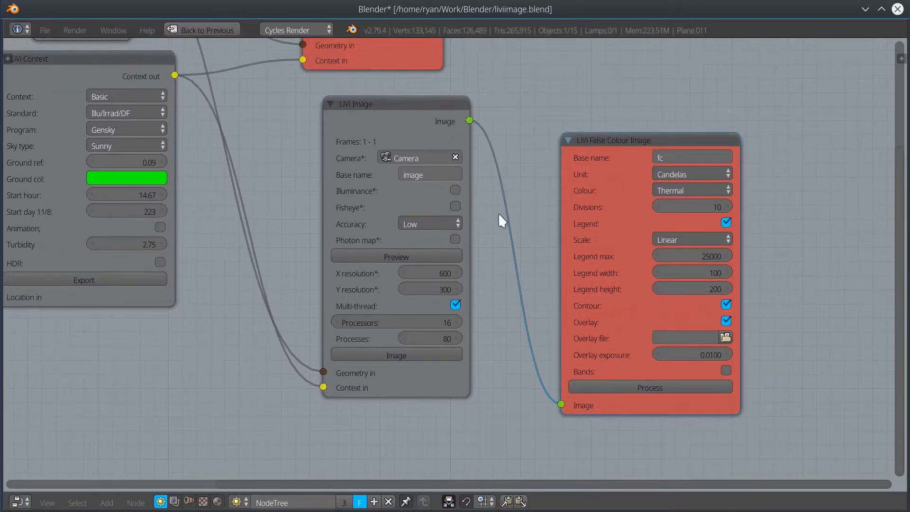
pyautogui.scroll(-2, 513, 242)
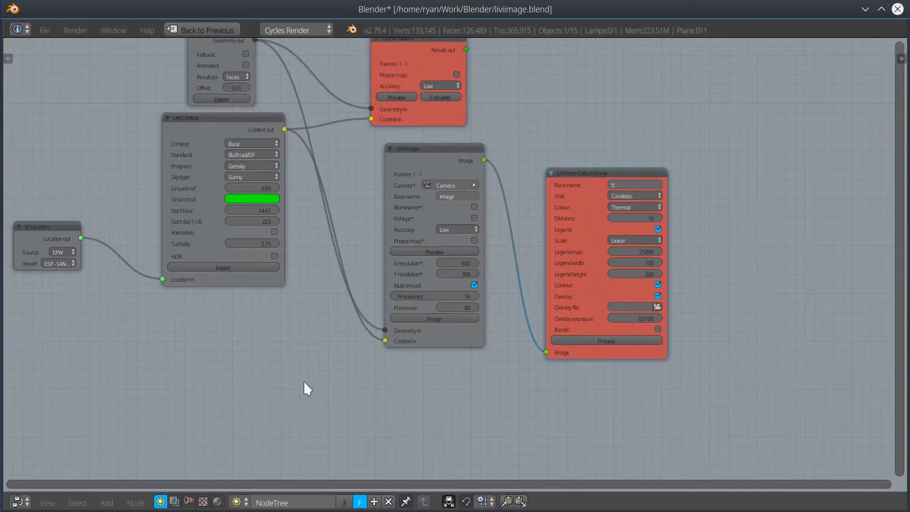
pyautogui.click(107, 502)
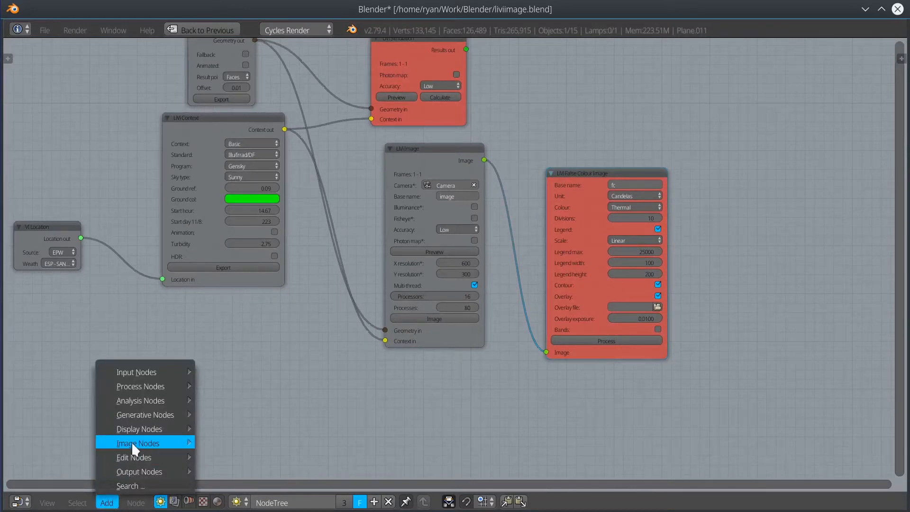
pyautogui.moveTo(132, 442)
pyautogui.click(237, 474)
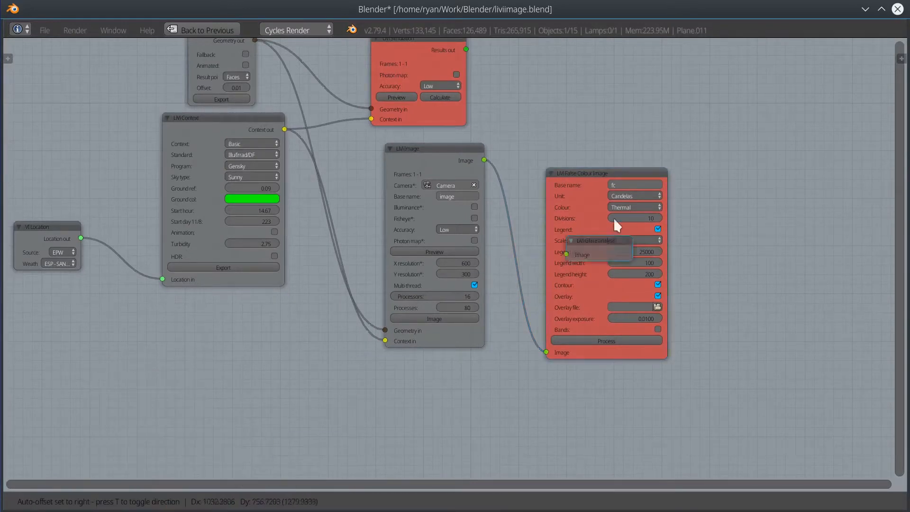
pyautogui.click(735, 93)
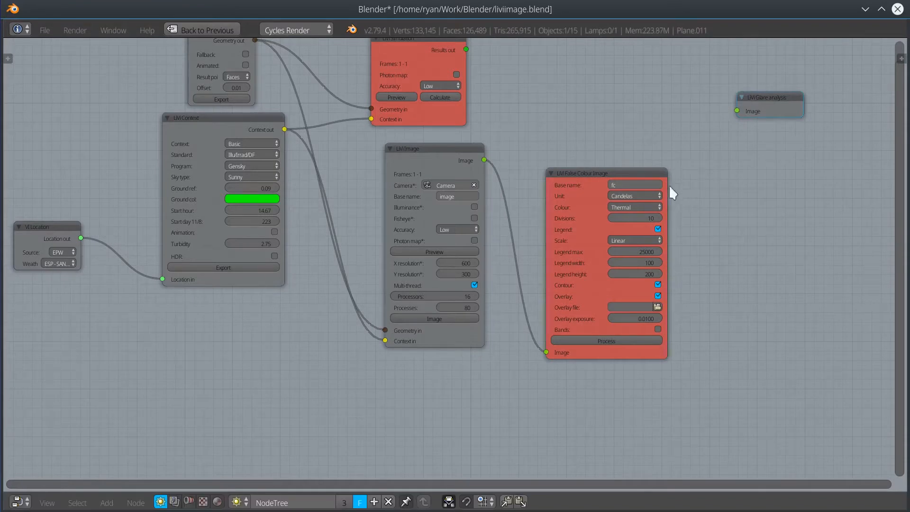
pyautogui.moveTo(484, 160); pyautogui.dragTo(738, 112)
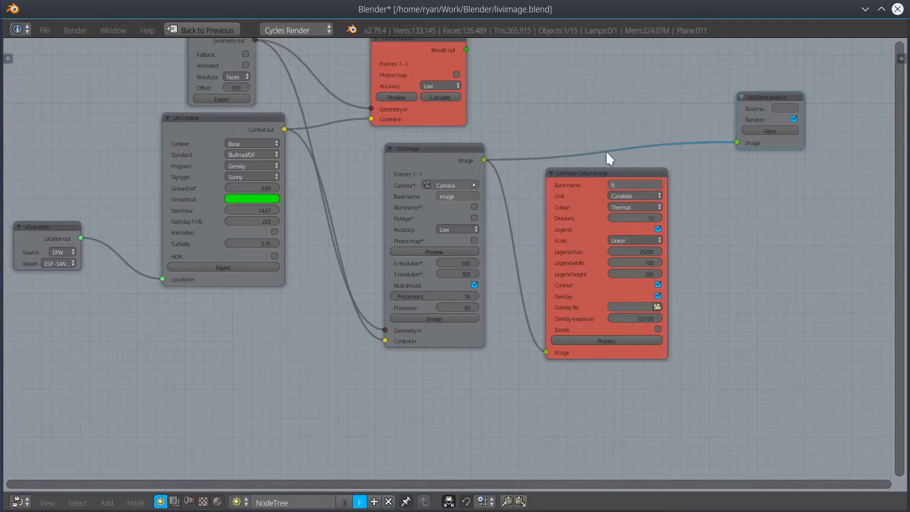
pyautogui.moveTo(804, 115); pyautogui.dragTo(840, 112)
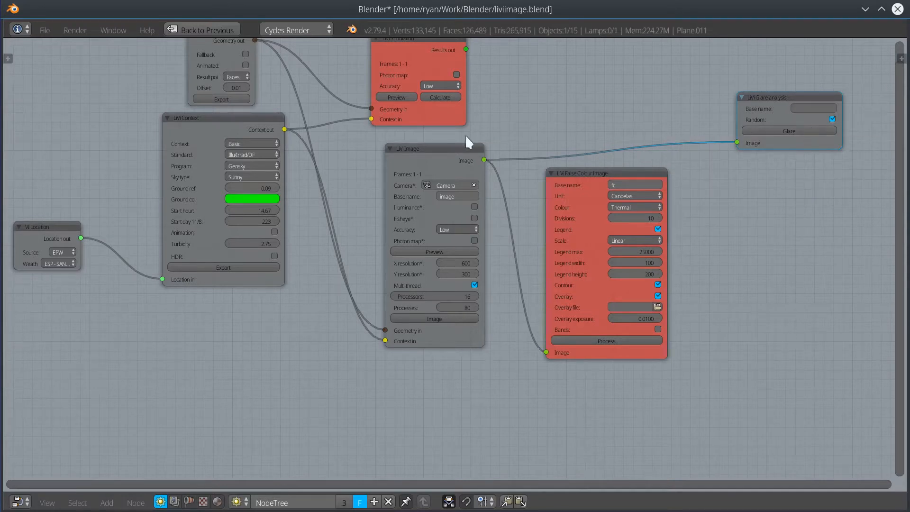
# Enable Fisheye on the LiVi Image node and set both the X and Y resolution to 400.
pyautogui.click(474, 218)
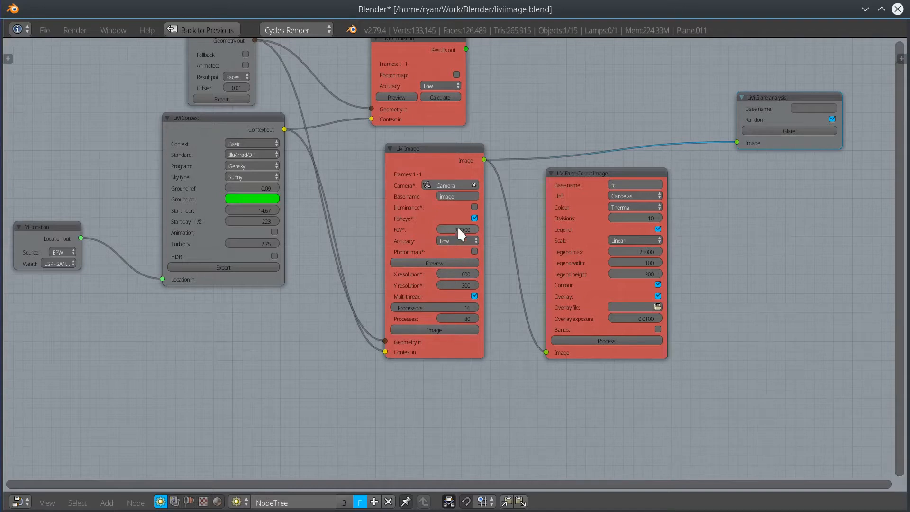
pyautogui.scroll(4, 435, 227)
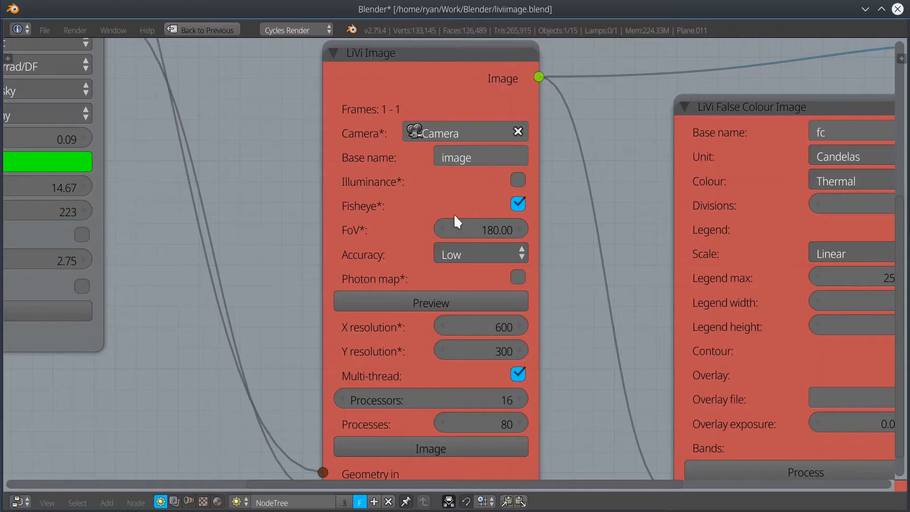
pyautogui.scroll(-2, 454, 214)
pyautogui.click(471, 297)
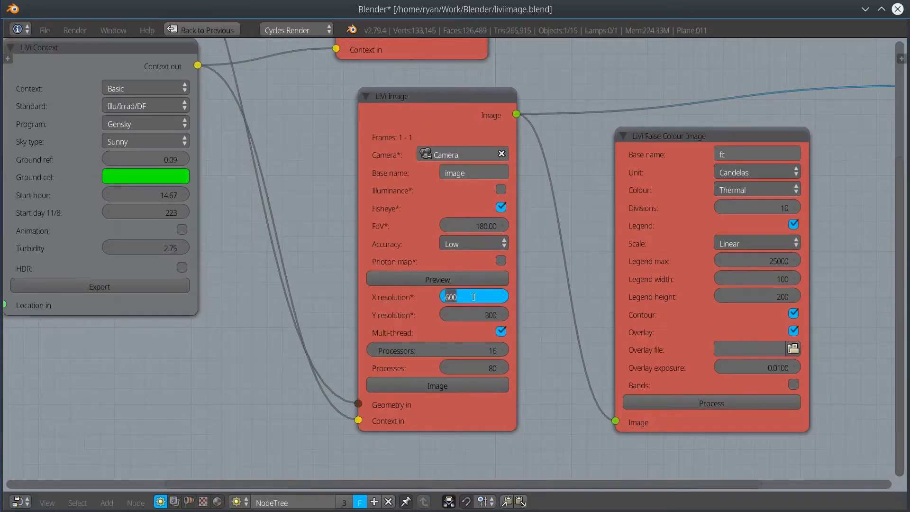
pyautogui.write('400')
pyautogui.press('Tab')
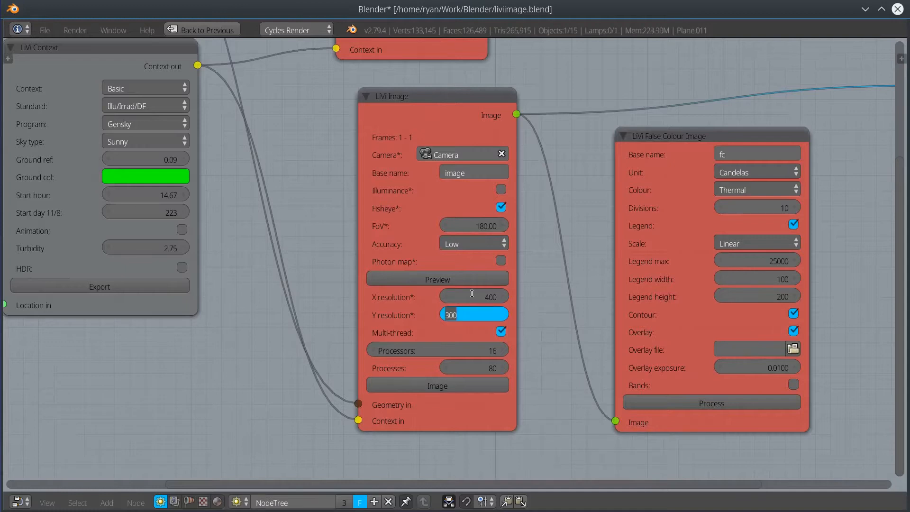
pyautogui.write('400')
pyautogui.press('Return')
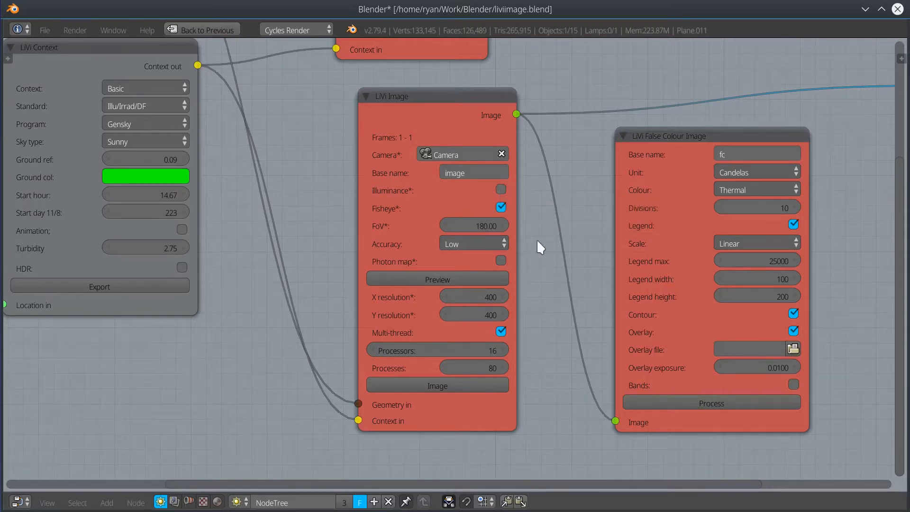
# Render the fisheye Radiance image from the LiVi Image node and view its progress in the compositing node tree's backdrop.
pyautogui.scroll(-3, 542, 244)
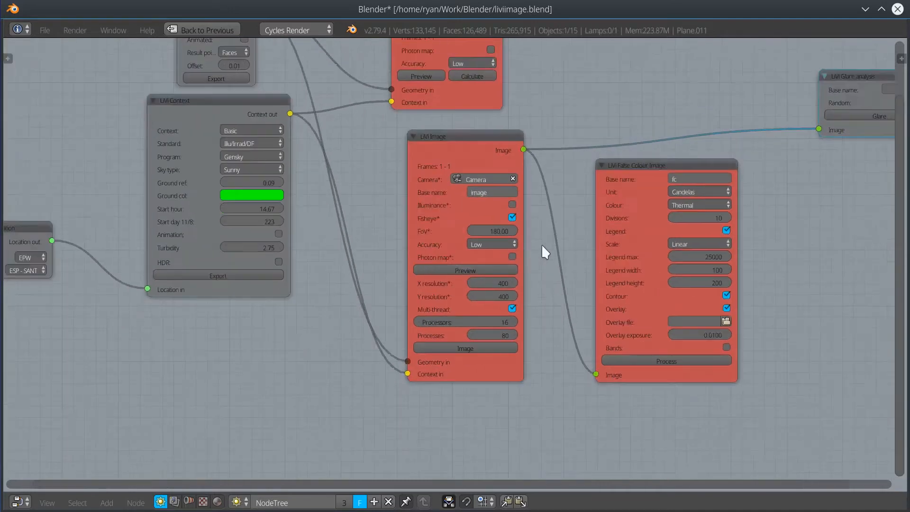
pyautogui.click(494, 334)
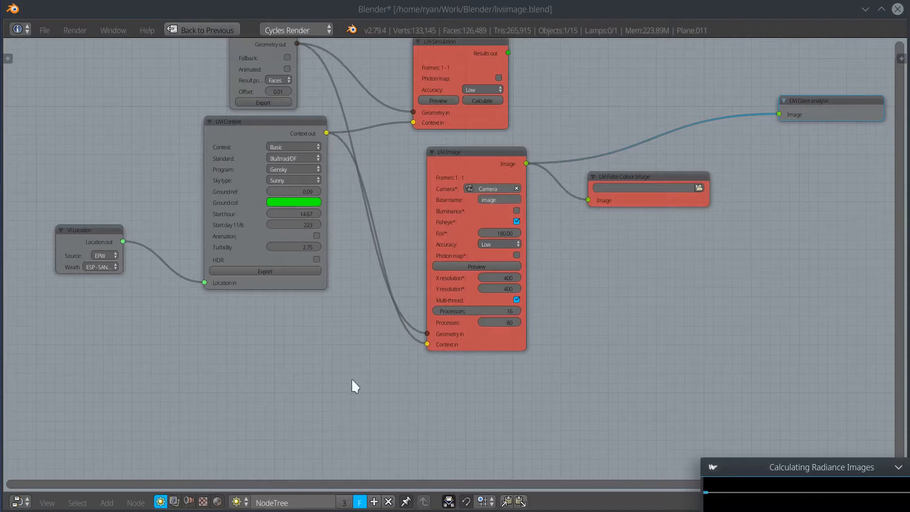
pyautogui.click(174, 502)
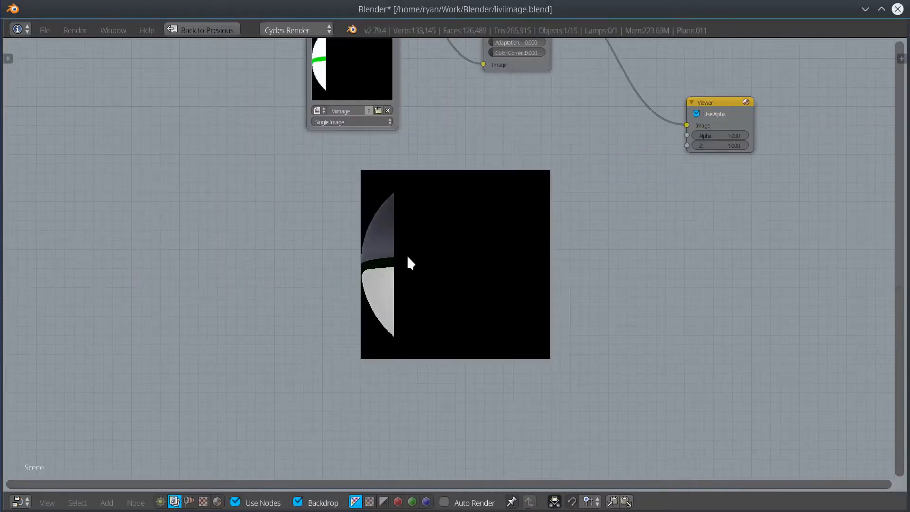
pyautogui.scroll(-1, 429, 264)
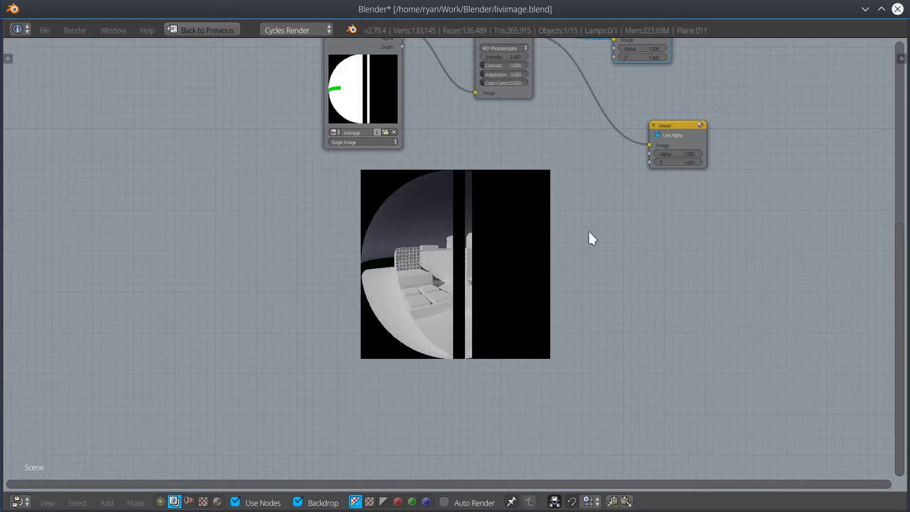
# Restore the multi-editor layout and switch the node editor from the compositing tree back to the VI-Suite node tree.
pyautogui.moveTo(803, 466); pyautogui.dragTo(683, 238)
pyautogui.hotkey('ctrl', 'Up')
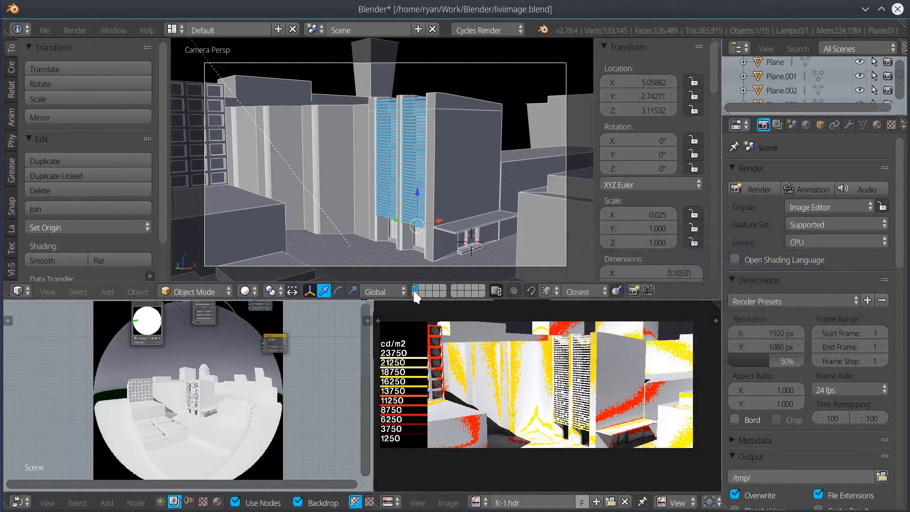
pyautogui.click(161, 502)
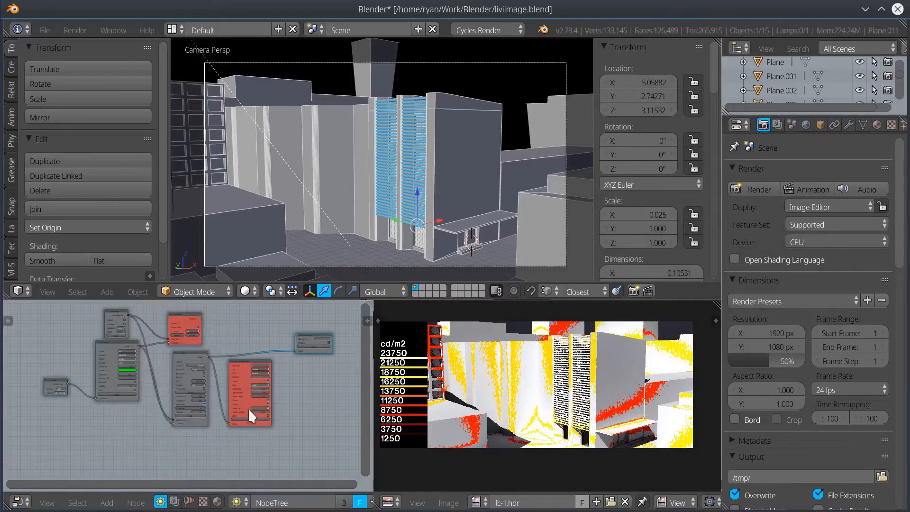
# Run the glare calculation from the LiVi Glare analysis node in the maximized node editor, and restore the normal layout.
pyautogui.hotkey('ctrl', 'Up')
pyautogui.moveTo(777, 120); pyautogui.dragTo(686, 90)
pyautogui.scroll(3, 698, 122)
pyautogui.scroll(2, 699, 121)
pyautogui.moveTo(743, 195); pyautogui.dragTo(619, 305, button='middle')
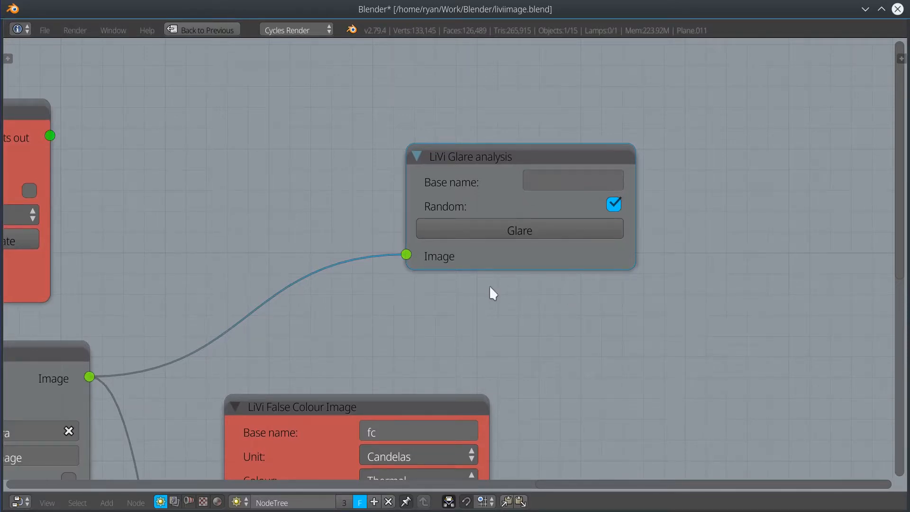
pyautogui.click(542, 231)
pyautogui.hotkey('ctrl', 'space')
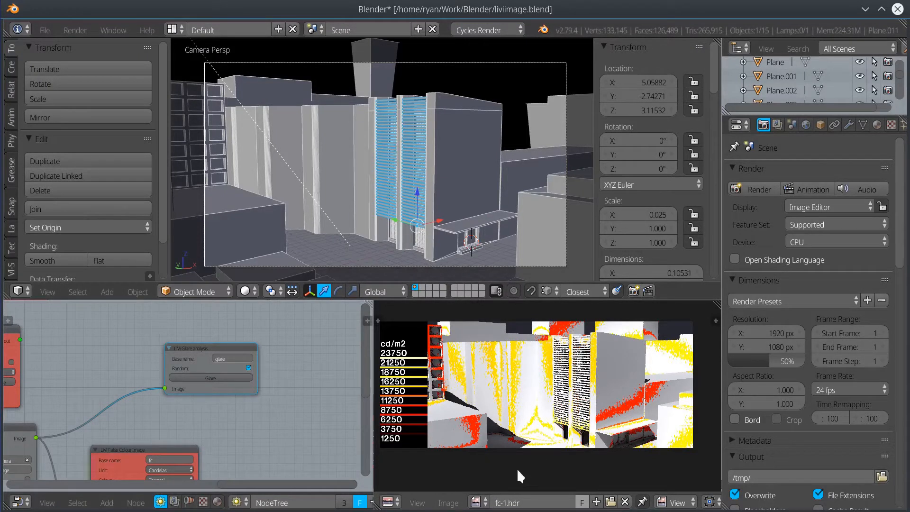
# Examine the output files in the liviimage project's images folder using the Dolphin file manager, and close it.
pyautogui.click(476, 503)
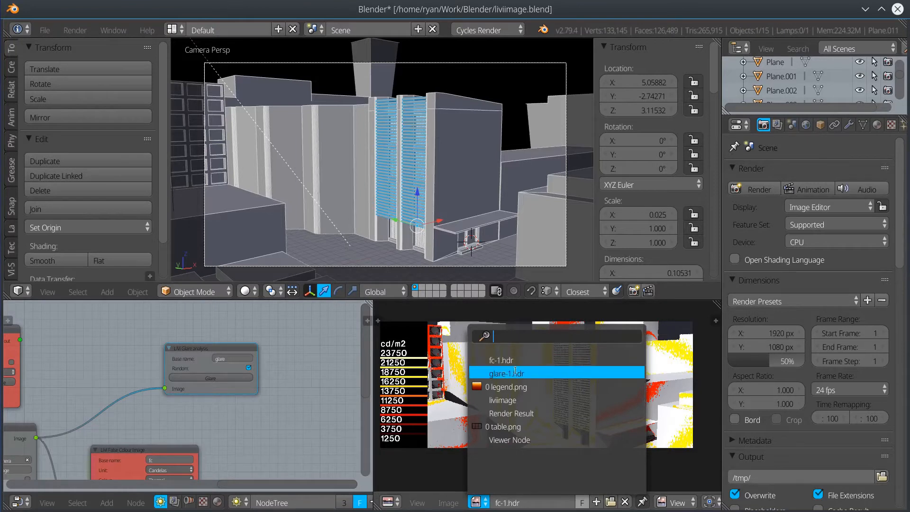
pyautogui.moveTo(499, 3)
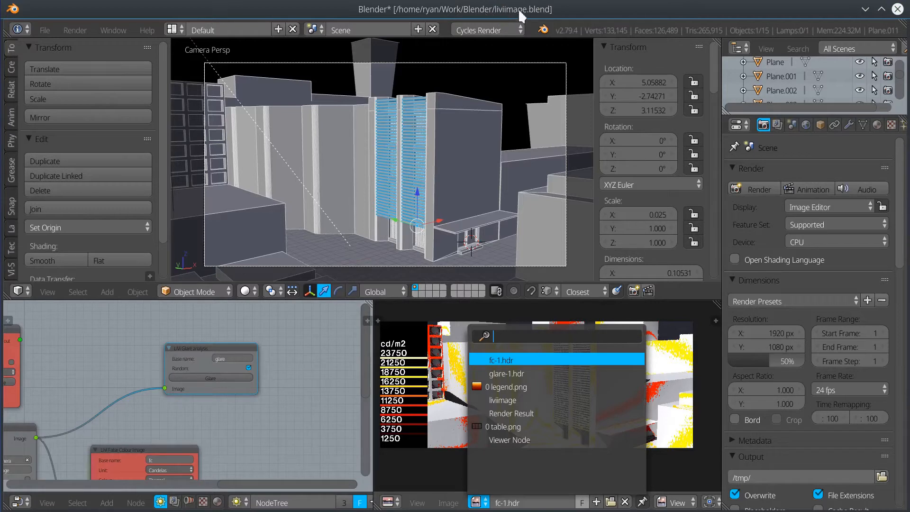
pyautogui.moveTo(541, 5)
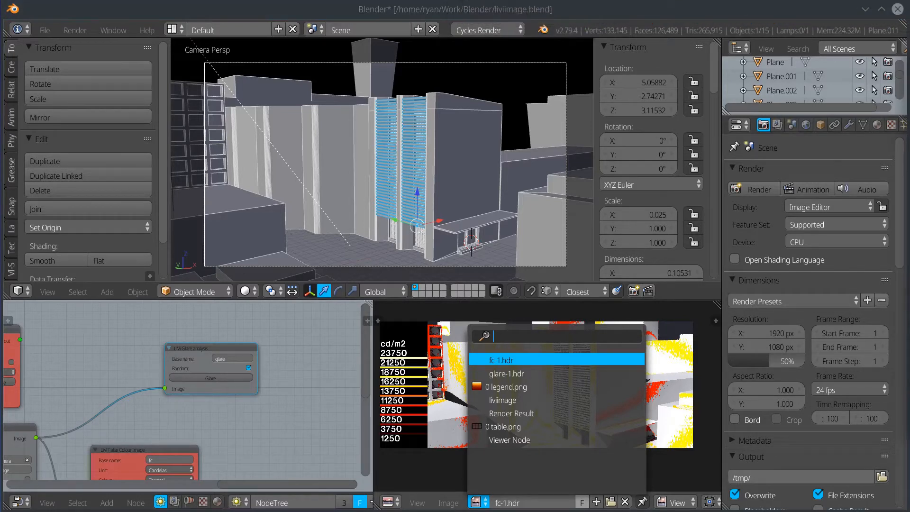
pyautogui.click(514, 12)
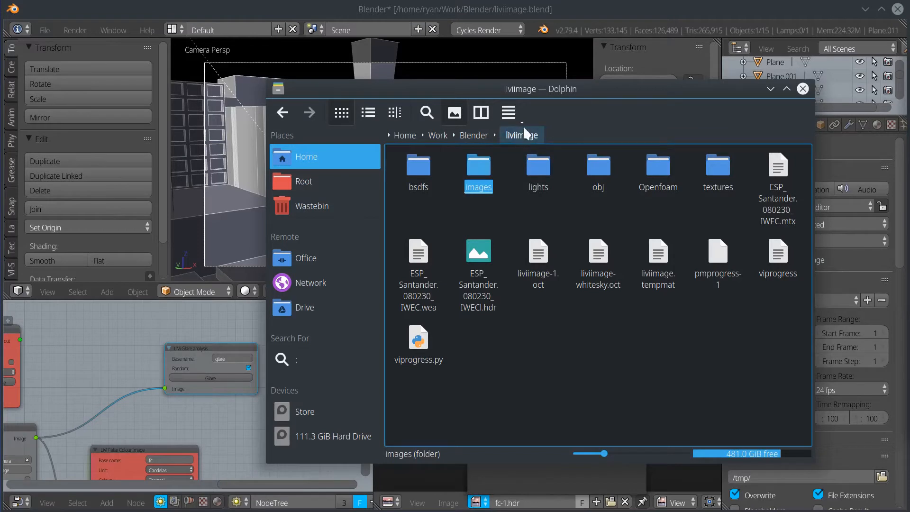
pyautogui.click(478, 135)
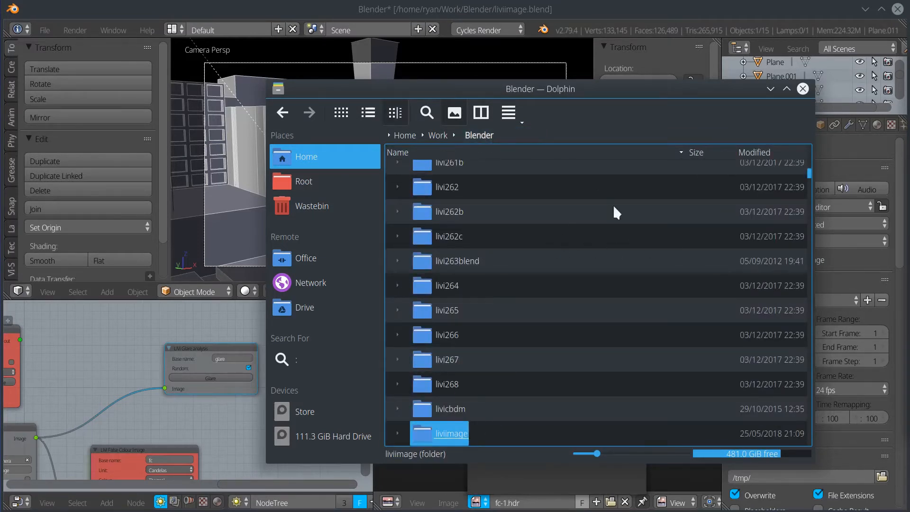
pyautogui.click(453, 434)
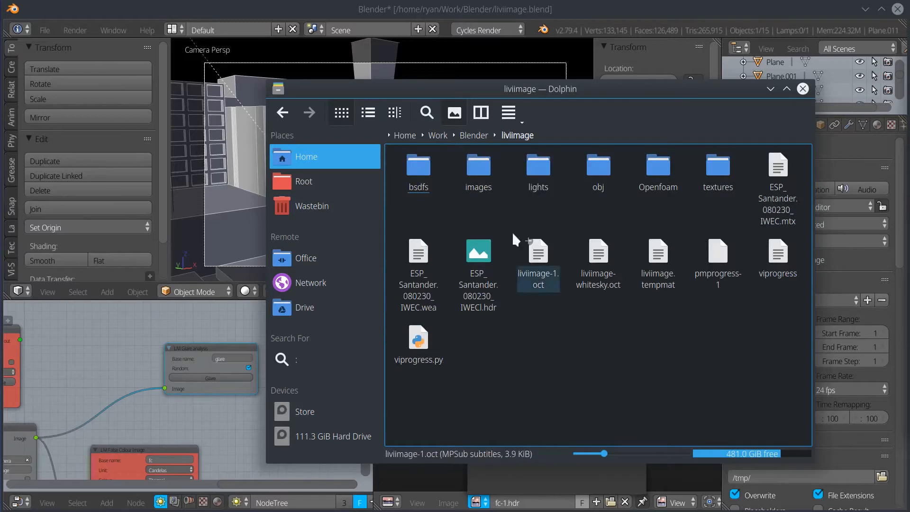
pyautogui.click(486, 172)
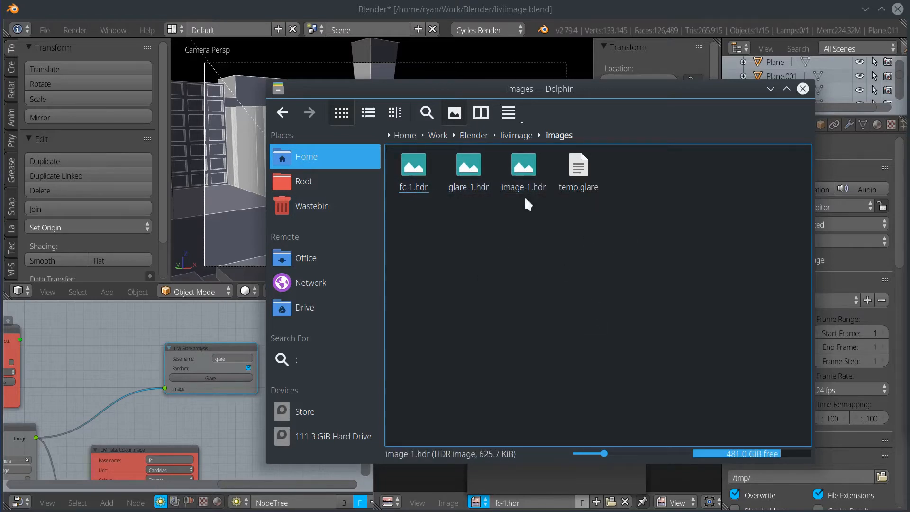
pyautogui.click(803, 89)
# Display glare-1.hdr in the image editor, reload it from disk, and inspect the glare metrics overlaid on the fisheye image.
pyautogui.click(476, 503)
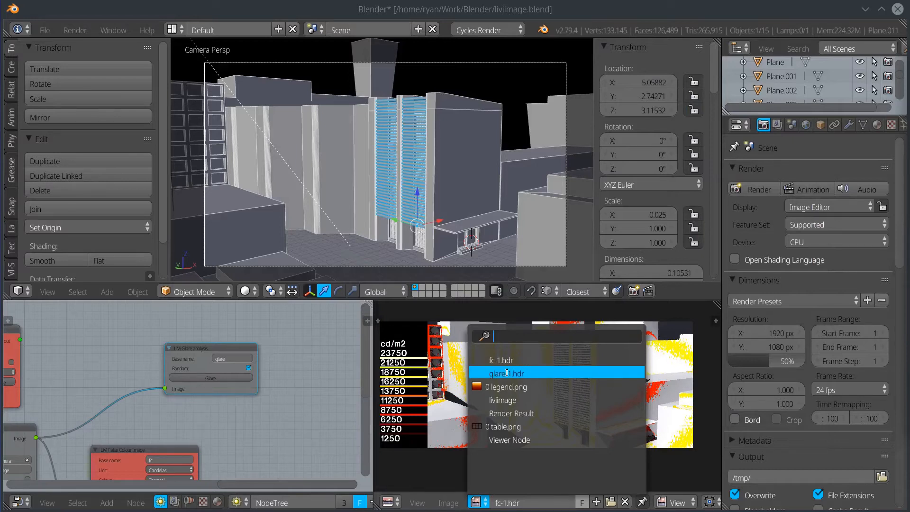
pyautogui.click(449, 502)
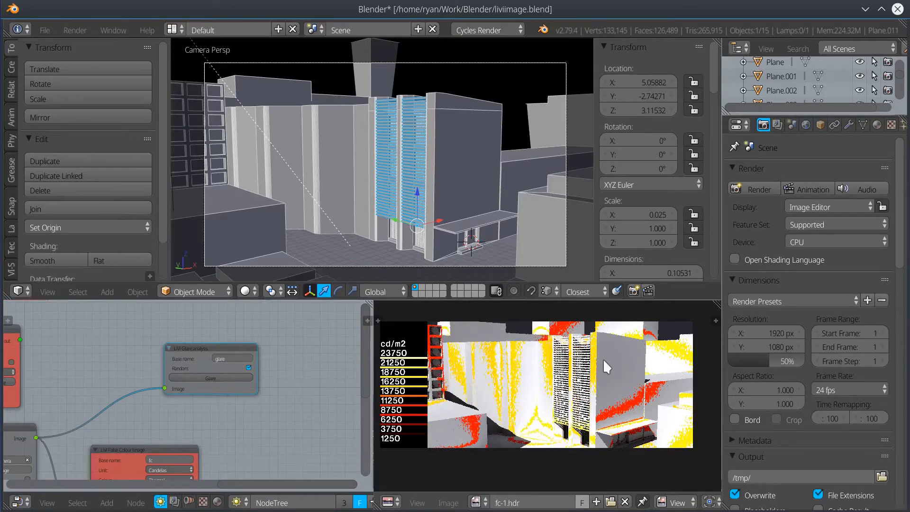
pyautogui.click(476, 502)
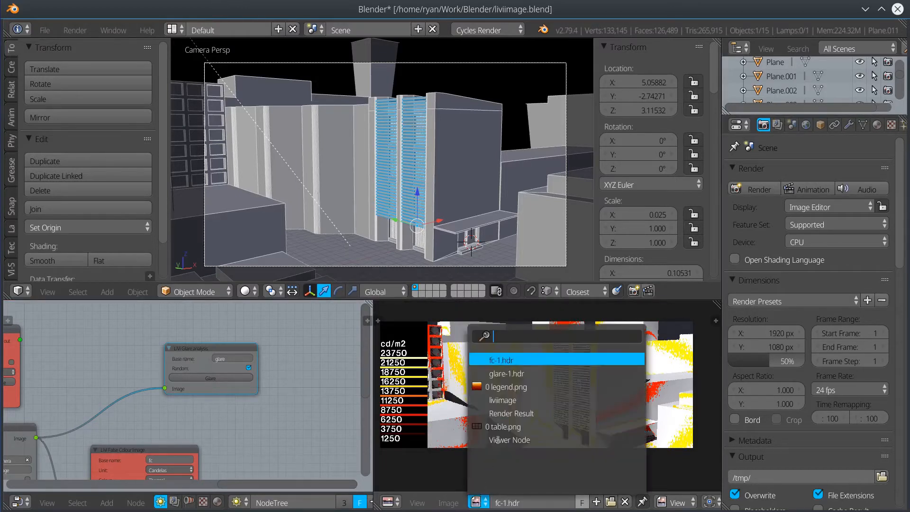
pyautogui.click(505, 373)
pyautogui.click(448, 503)
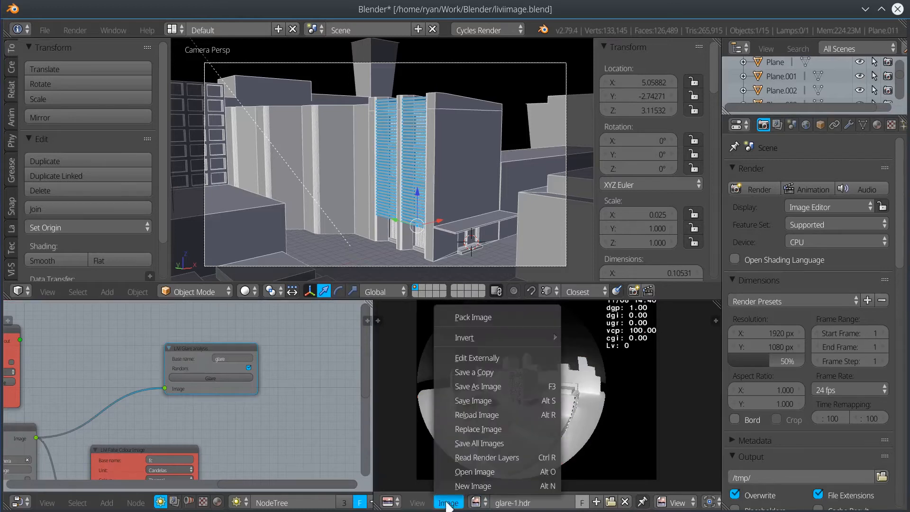
pyautogui.click(483, 410)
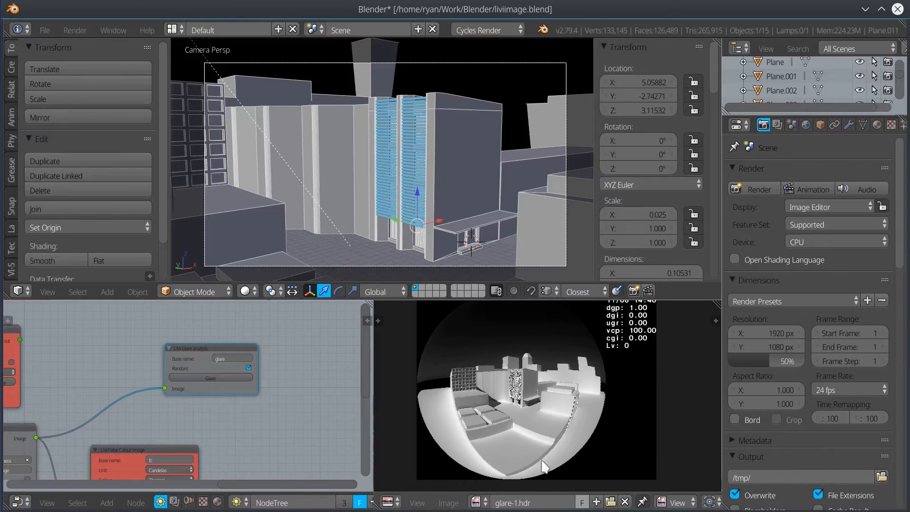
pyautogui.scroll(-1, 554, 369)
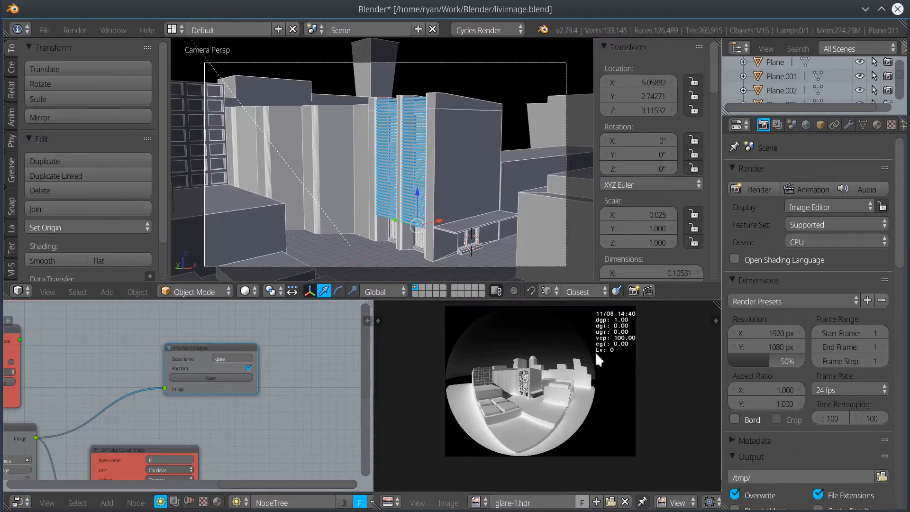
pyautogui.scroll(2, 522, 381)
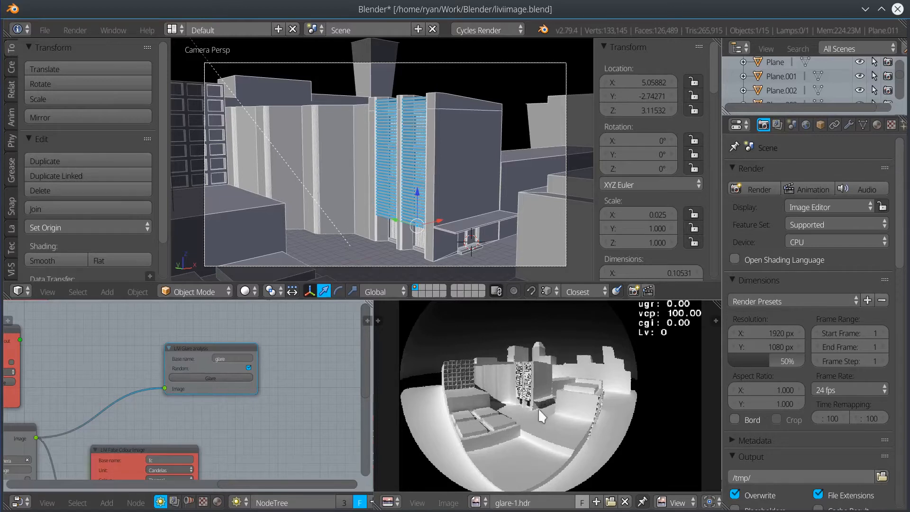
pyautogui.scroll(-2, 532, 406)
# Align the camera to a new street-level view looking along the louvred facade, refine it with fly navigation, and check its position.
pyautogui.moveTo(379, 215); pyautogui.dragTo(448, 185, button='middle')
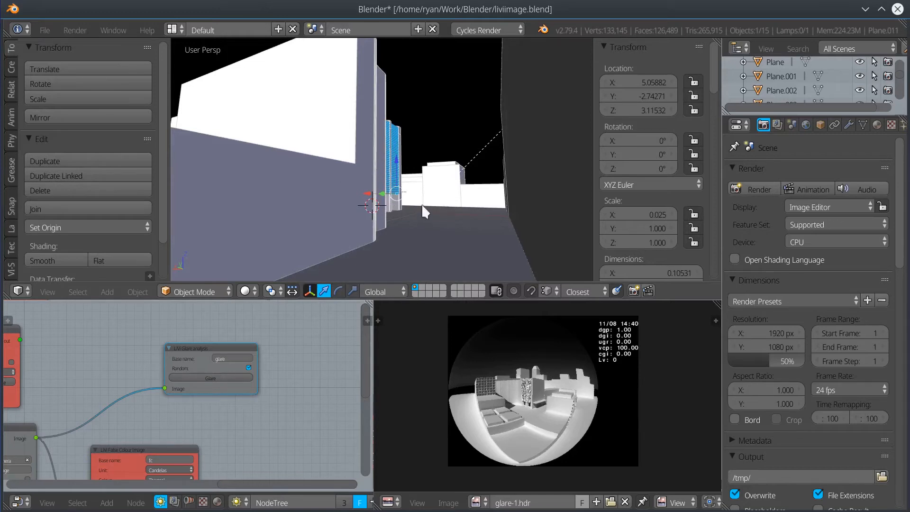
pyautogui.press('ctrl+alt+KP_0')
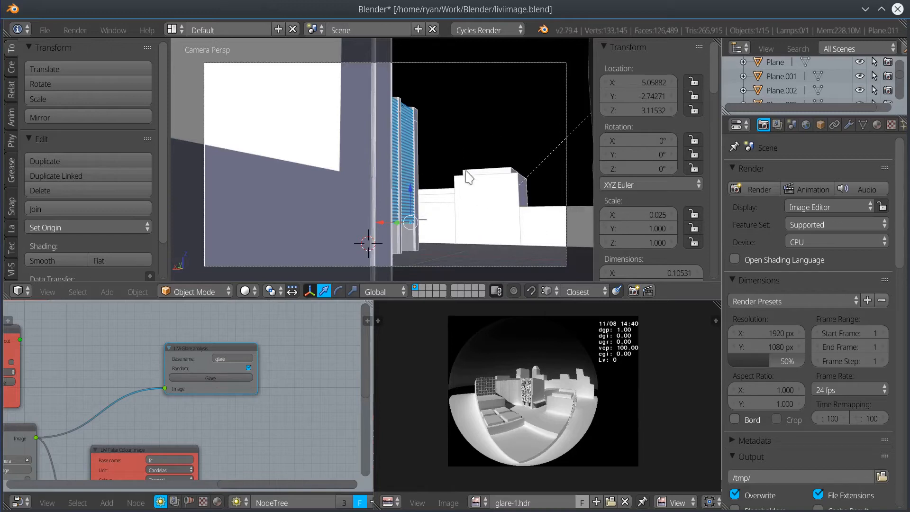
pyautogui.hotkey('shift', 'f')
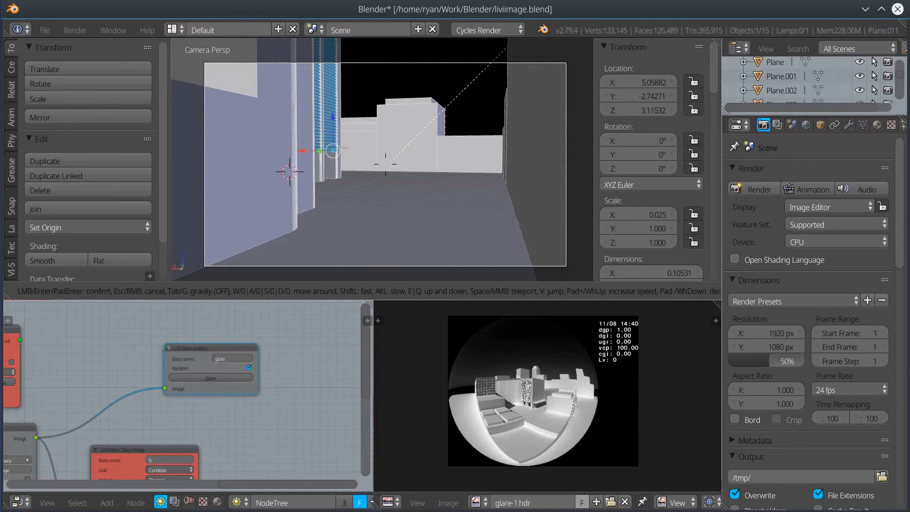
pyautogui.click(385, 164)
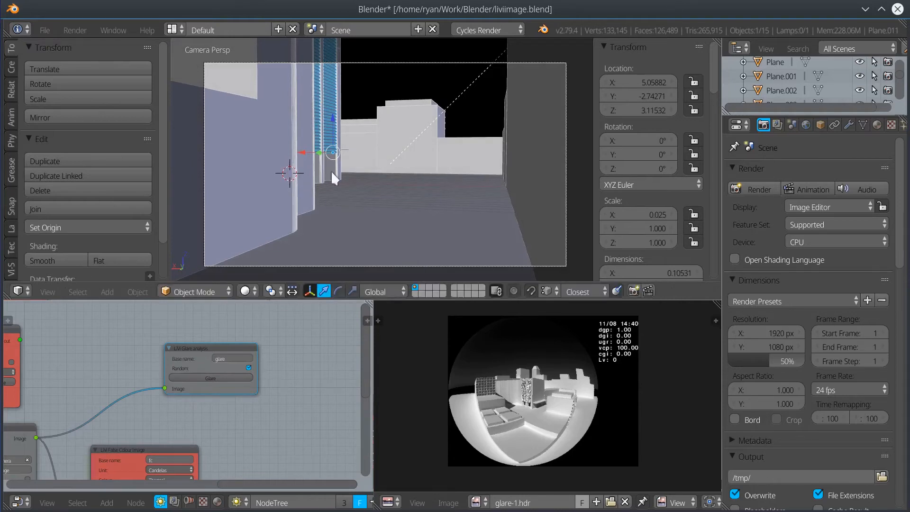
pyautogui.moveTo(458, 157); pyautogui.dragTo(450, 220, button='middle')
pyautogui.scroll(-10, 439, 175)
pyautogui.scroll(10, 450, 219)
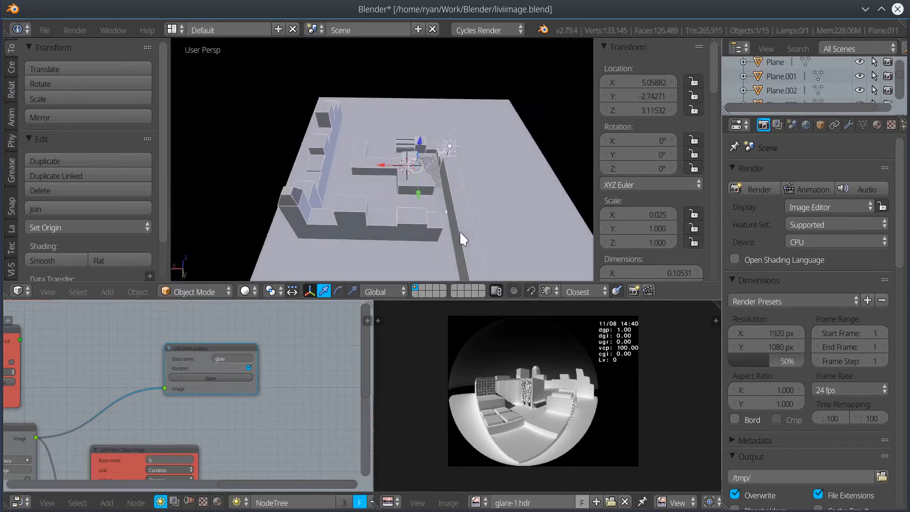
pyautogui.scroll(-6, 450, 198)
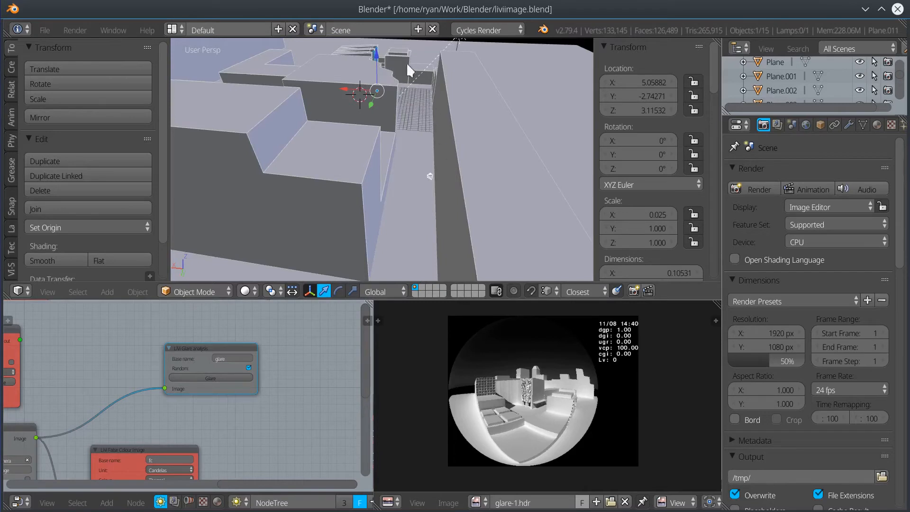
pyautogui.scroll(-2, 446, 184)
# Render a new fisheye Radiance image from the LiVi Image node for the repositioned camera, and move the progress window aside.
pyautogui.moveTo(117, 358); pyautogui.dragTo(264, 331, button='middle')
pyautogui.moveTo(190, 369); pyautogui.dragTo(221, 303, button='middle')
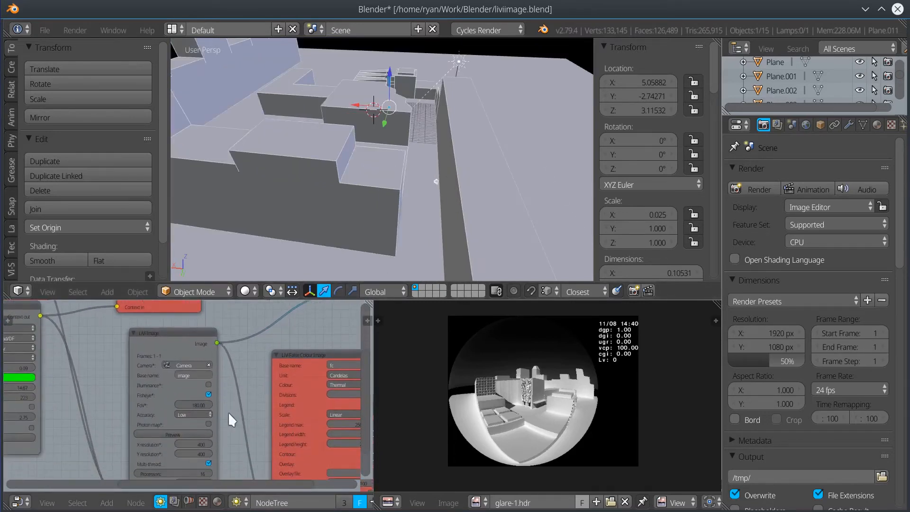
pyautogui.moveTo(228, 413); pyautogui.dragTo(227, 365, button='middle')
pyautogui.click(188, 448)
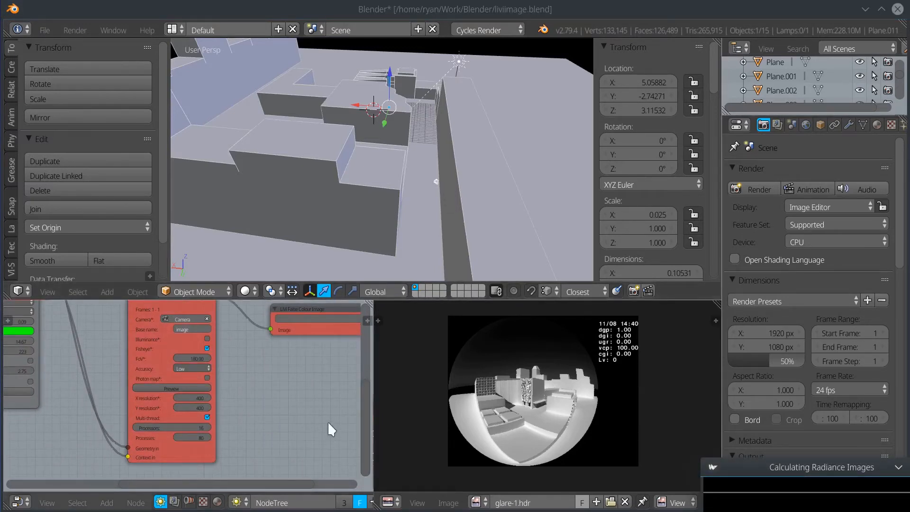
pyautogui.click(712, 468)
pyautogui.moveTo(668, 132); pyautogui.dragTo(666, 107)
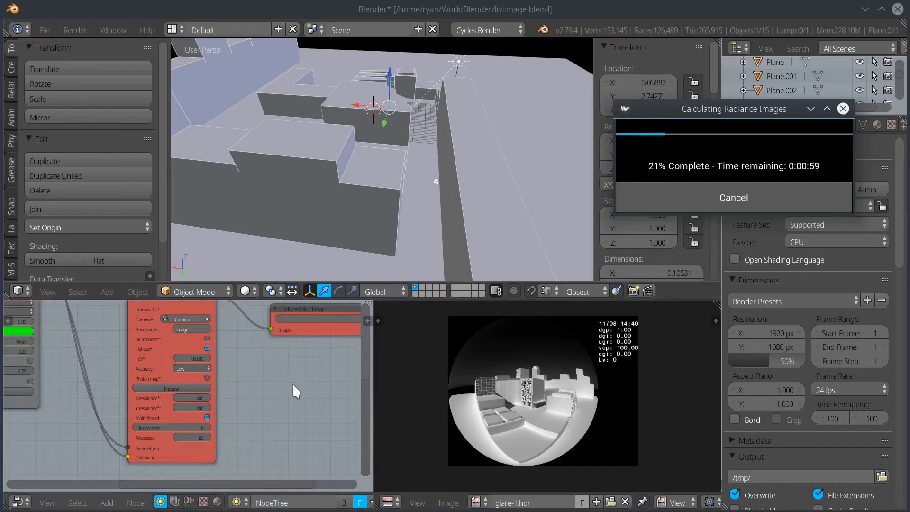
# Examine the LiVi Context node's context, standard, program and sky type options while the Radiance image calculates.
pyautogui.moveTo(282, 400); pyautogui.dragTo(306, 400, button='middle')
pyautogui.scroll(-3, 305, 401)
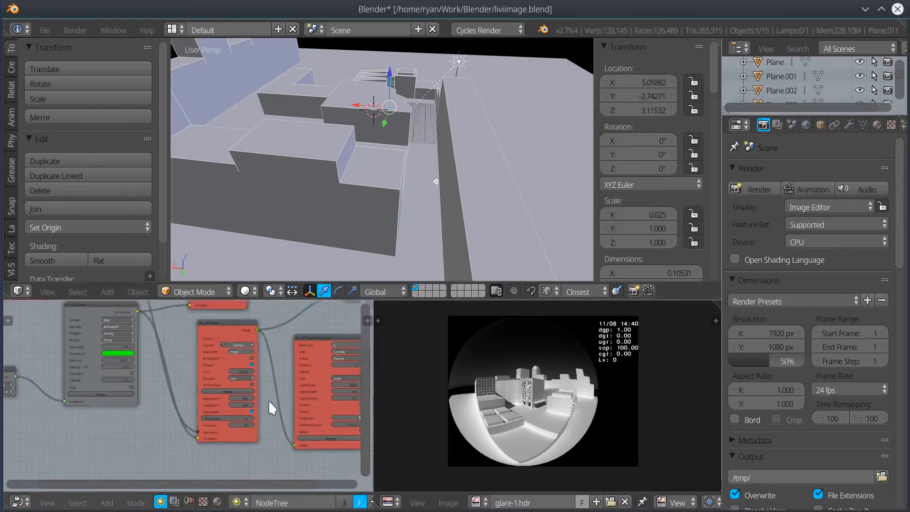
pyautogui.scroll(4, 190, 348)
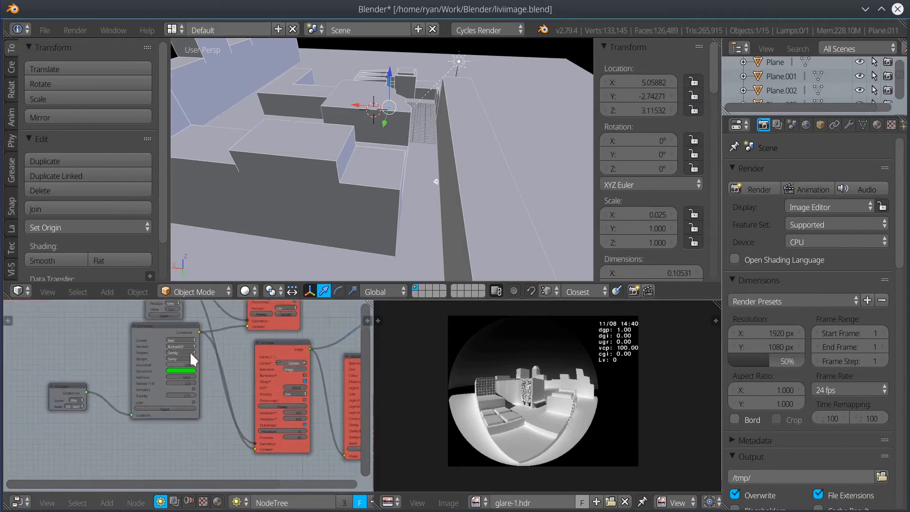
pyautogui.click(175, 343)
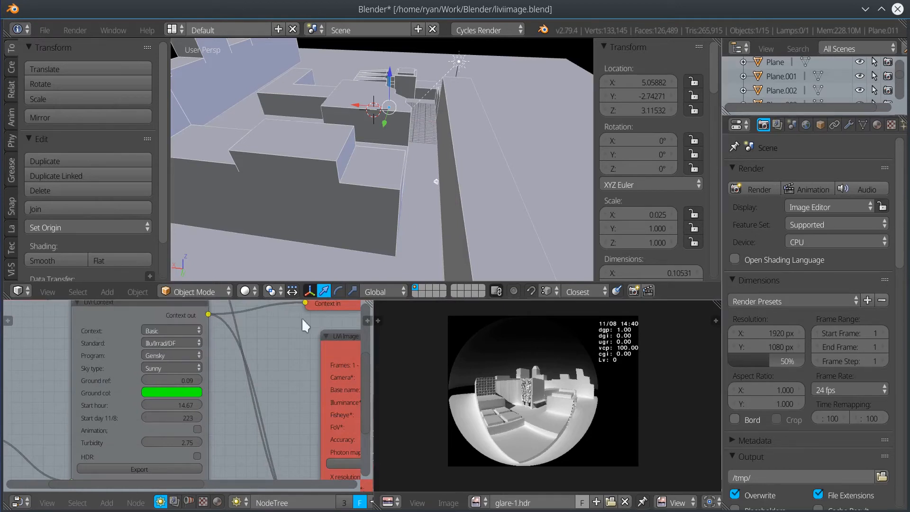
pyautogui.scroll(-1, 274, 365)
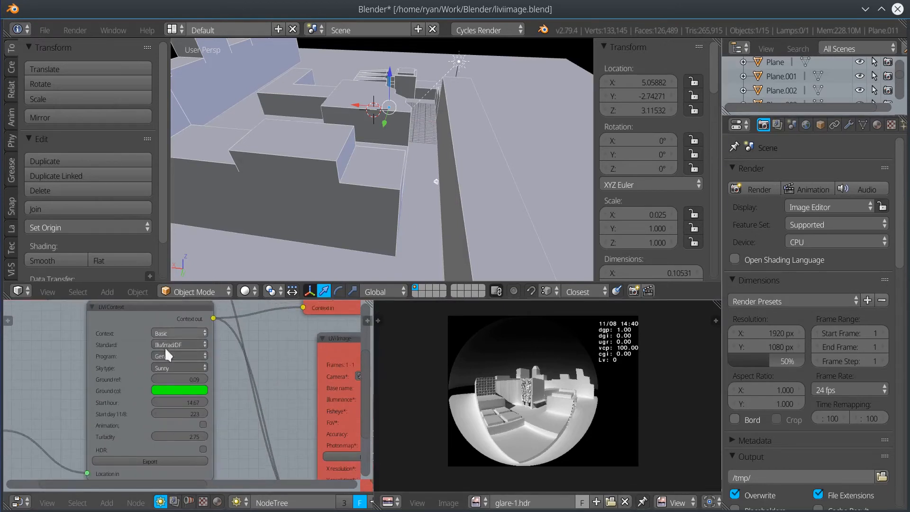
pyautogui.scroll(-2, 163, 349)
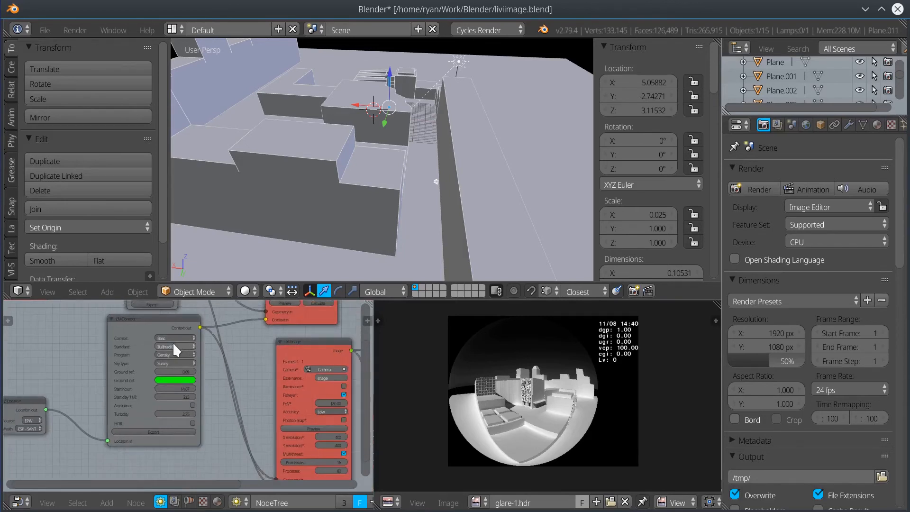
pyautogui.click(173, 337)
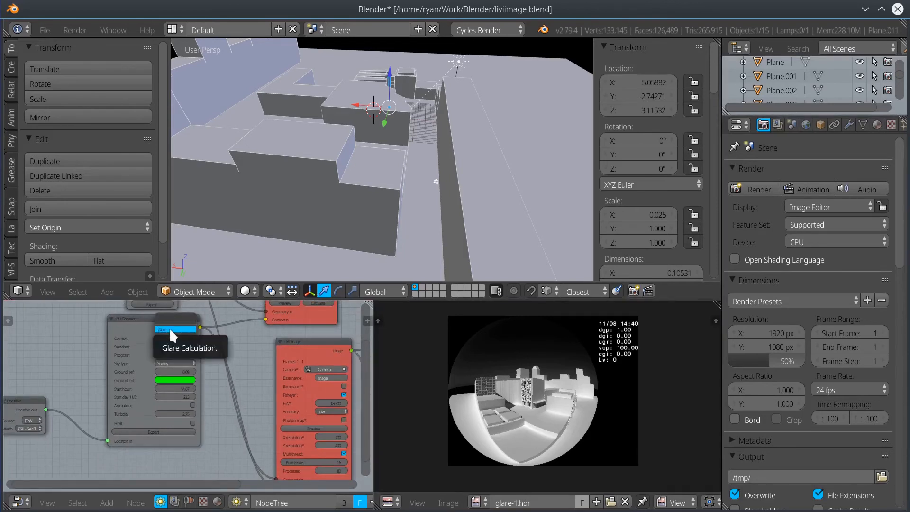
pyautogui.moveTo(245, 371); pyautogui.dragTo(55, 355, button='middle')
pyautogui.scroll(-3, 185, 361)
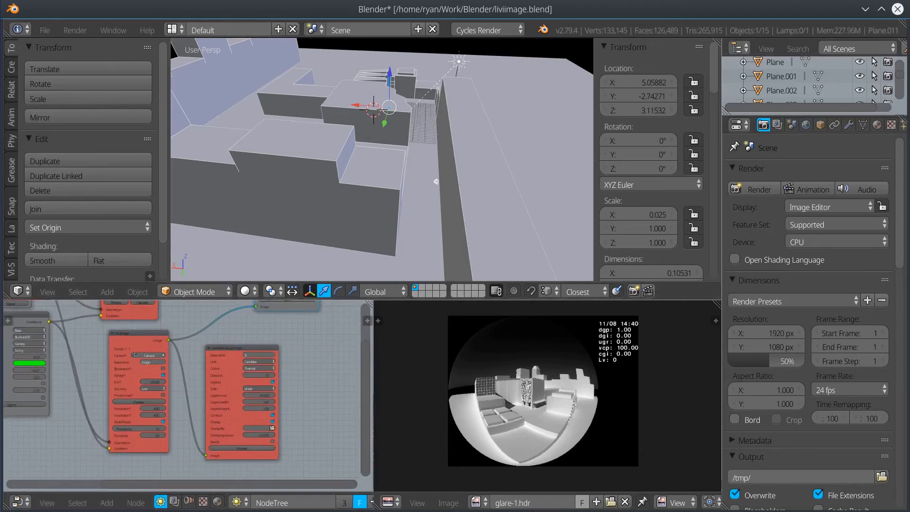
pyautogui.click(902, 6)
pyautogui.moveTo(757, 109); pyautogui.dragTo(504, 125)
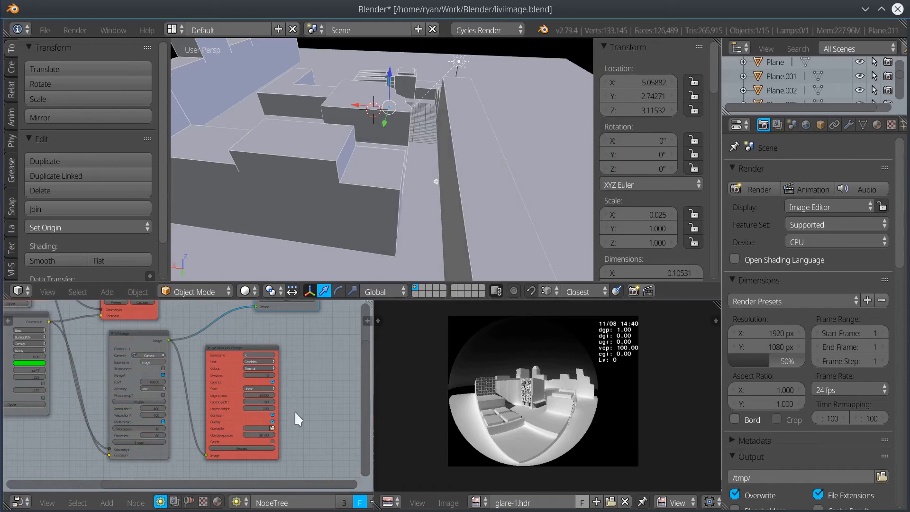
# Run the glare analysis from the LiVi Glare analysis node on the fisheye image of the repositioned camera.
pyautogui.hotkey('shift', 'space')
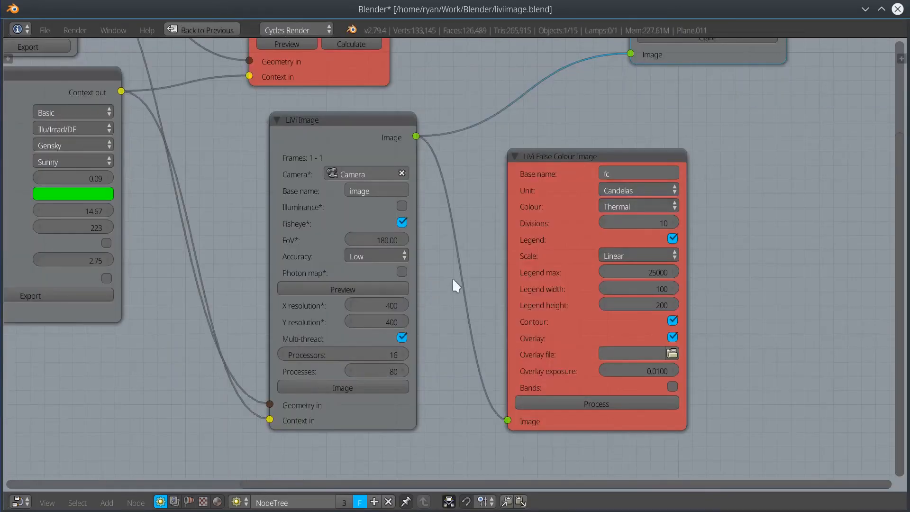
pyautogui.moveTo(590, 114); pyautogui.dragTo(289, 318, button='middle')
pyautogui.click(406, 241)
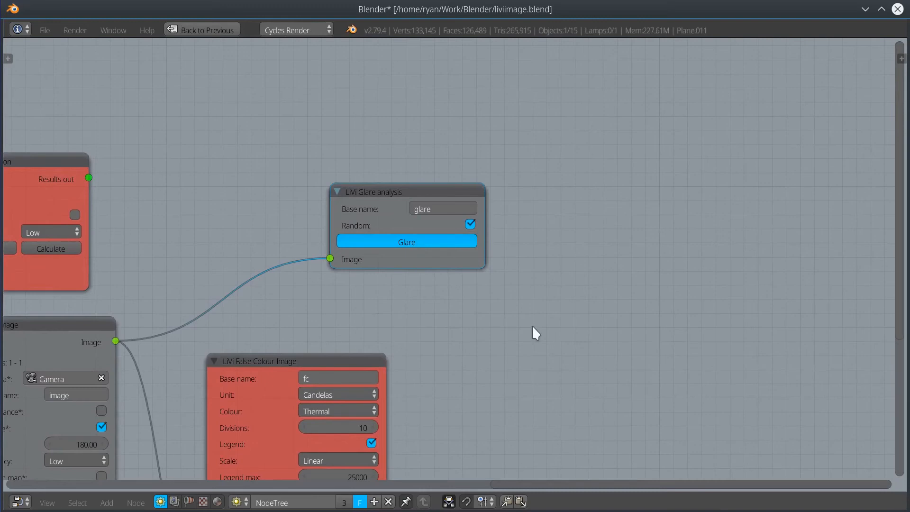
pyautogui.hotkey('shift', 'space')
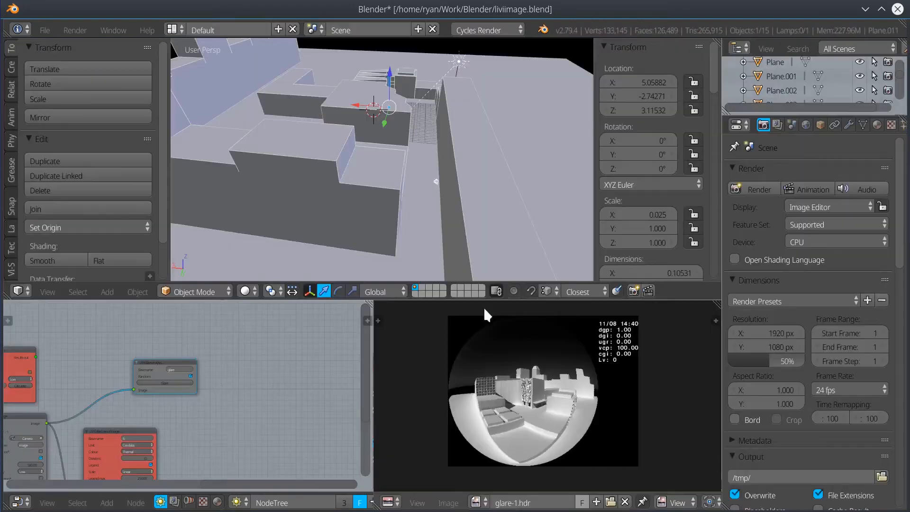
# Reload glare-1.hdr from disk in the image editor and inspect the highlighted glare sources and metrics in an enlarged view.
pyautogui.click(448, 502)
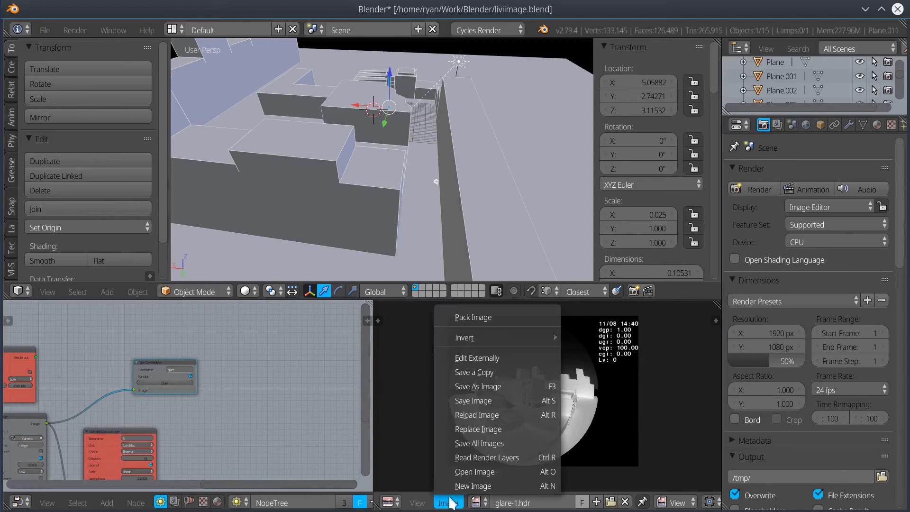
pyautogui.click(481, 416)
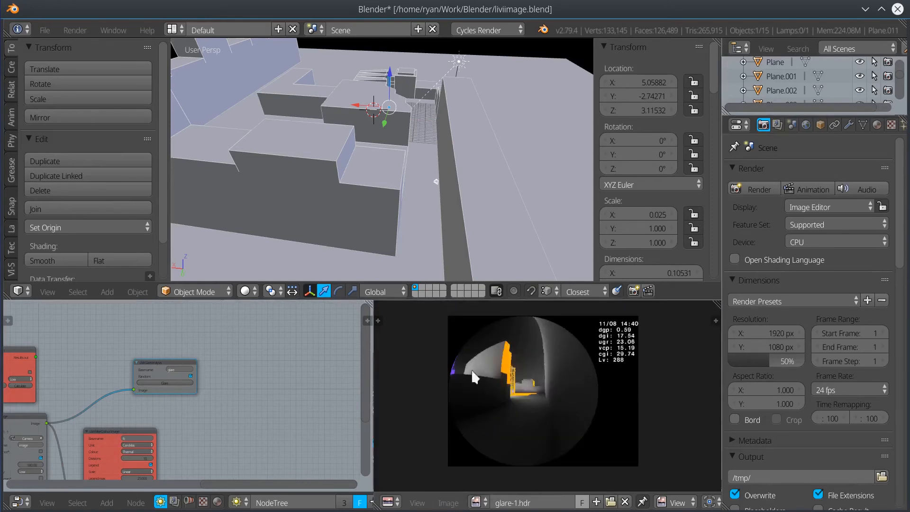
pyautogui.scroll(1, 536, 388)
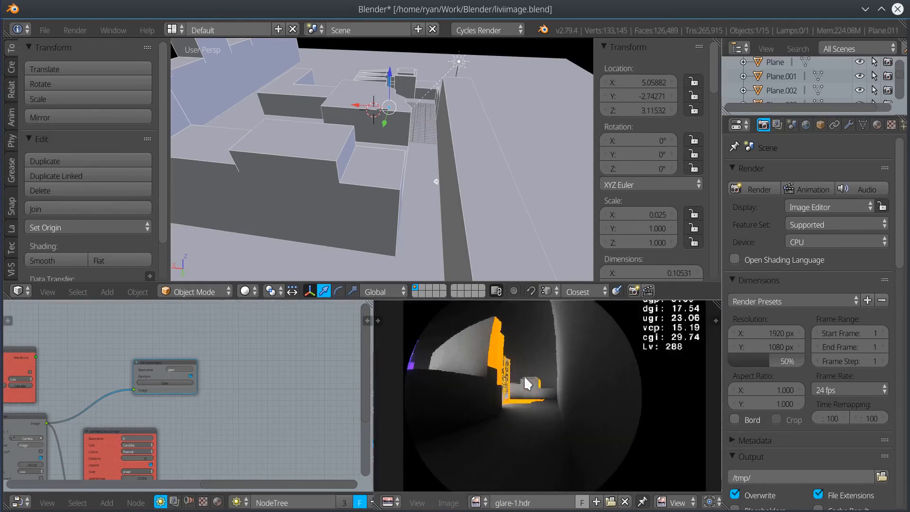
pyautogui.hotkey('shift', 'space')
pyautogui.scroll(3, 473, 276)
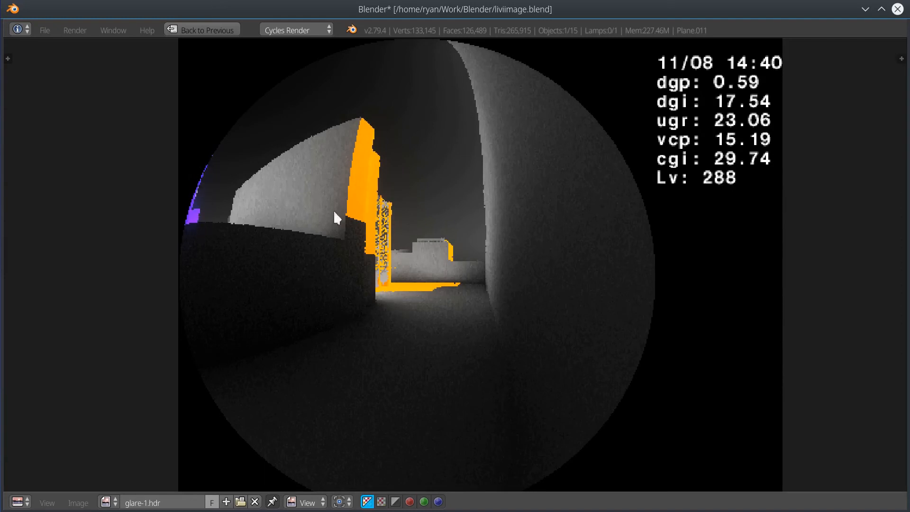
pyautogui.hotkey('ctrl', 'Up')
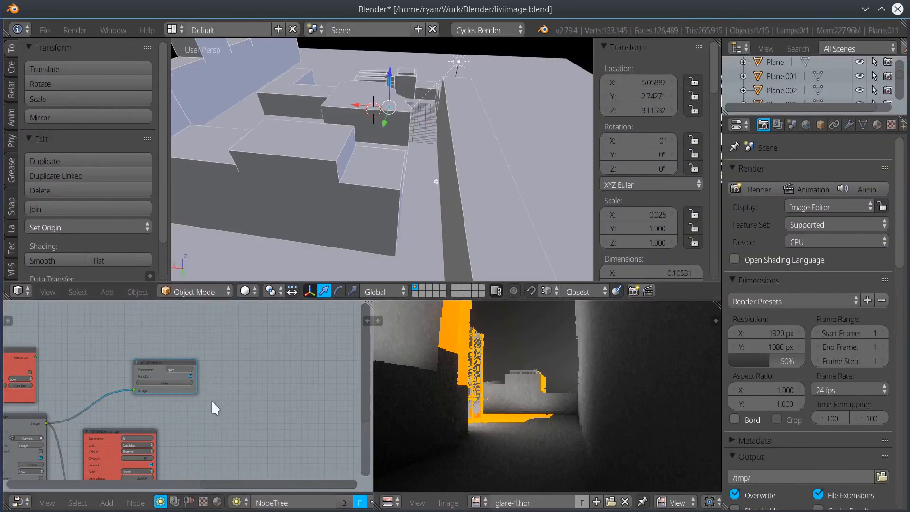
# Turn off Random in the LiVi Glare analysis node, set the glare source colour to blue, and rerun the analysis.
pyautogui.scroll(5, 169, 368)
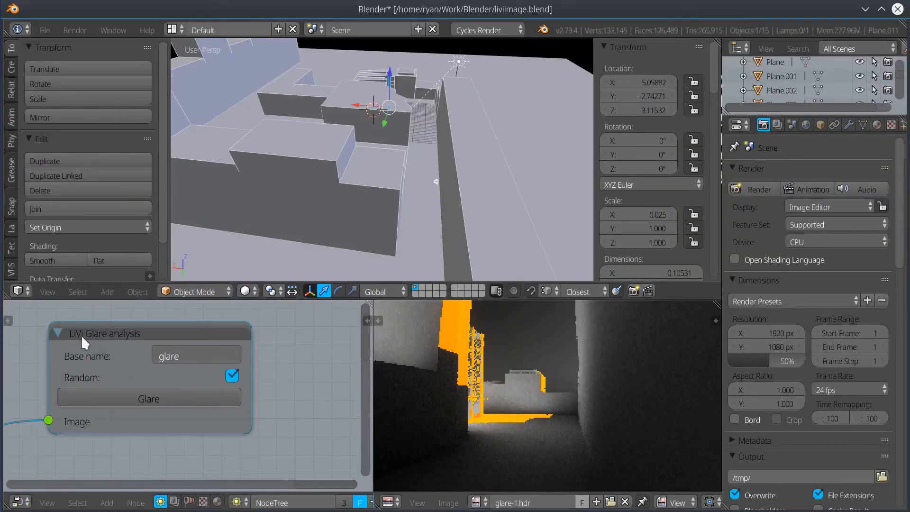
pyautogui.click(232, 377)
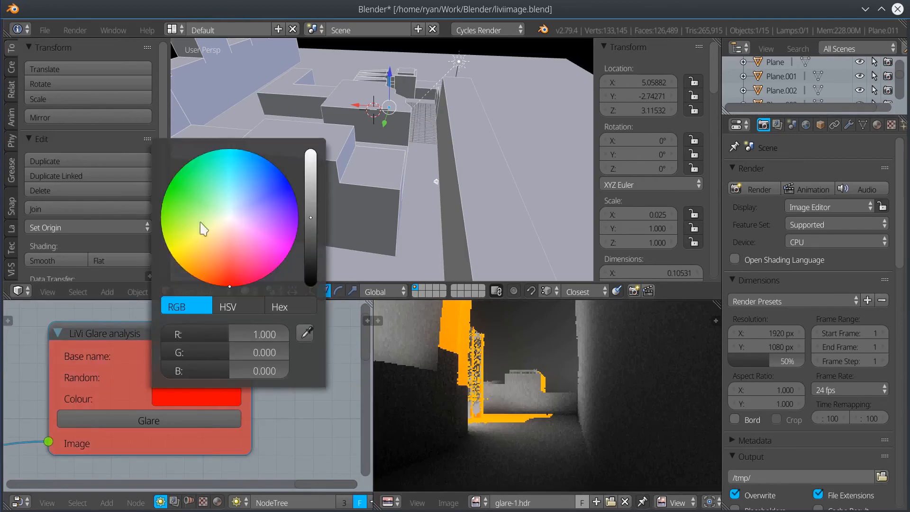
pyautogui.click(280, 197)
pyautogui.click(191, 422)
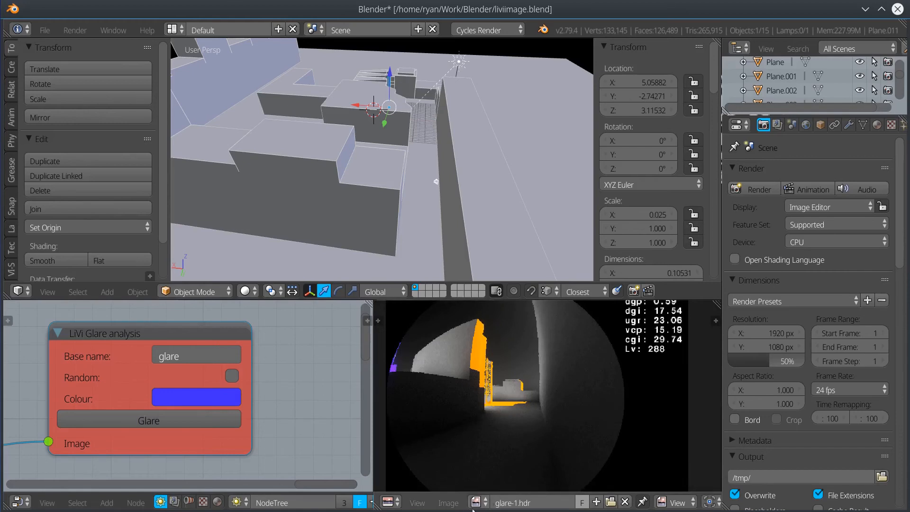
# Reload the regenerated glare-1.hdr from disk and inspect the single-colour glare sources in the fisheye image.
pyautogui.click(448, 503)
pyautogui.click(482, 413)
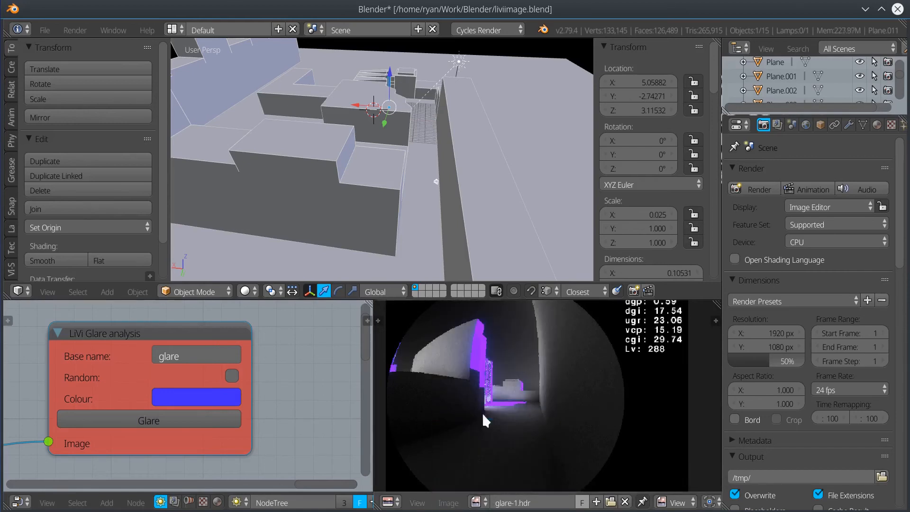
pyautogui.scroll(2, 477, 355)
pyautogui.moveTo(477, 356); pyautogui.dragTo(564, 369, button='middle')
pyautogui.scroll(-3, 574, 403)
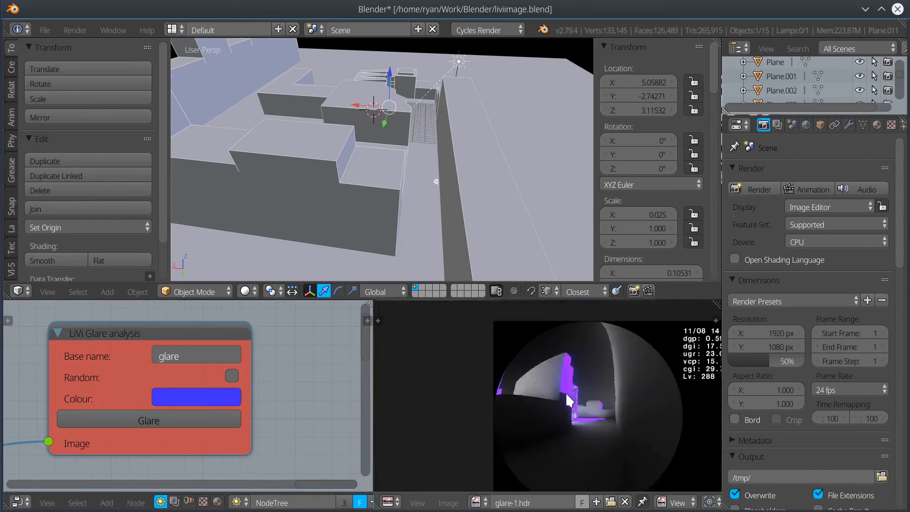
pyautogui.moveTo(579, 418); pyautogui.dragTo(513, 400, button='middle')
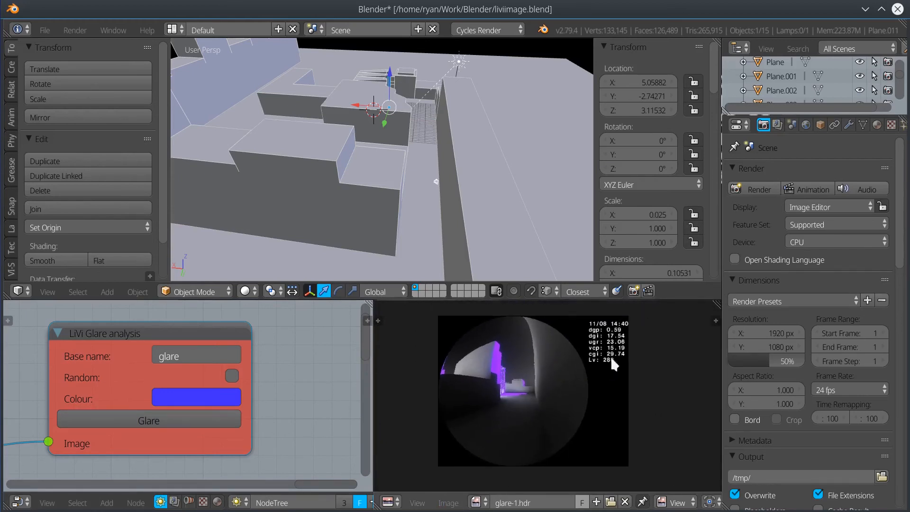
# Examine the dgp, dgi, ugr, vcp, cgi and Lv glare metrics overlaid on glare-1.hdr against the whole fisheye image.
pyautogui.scroll(5, 612, 341)
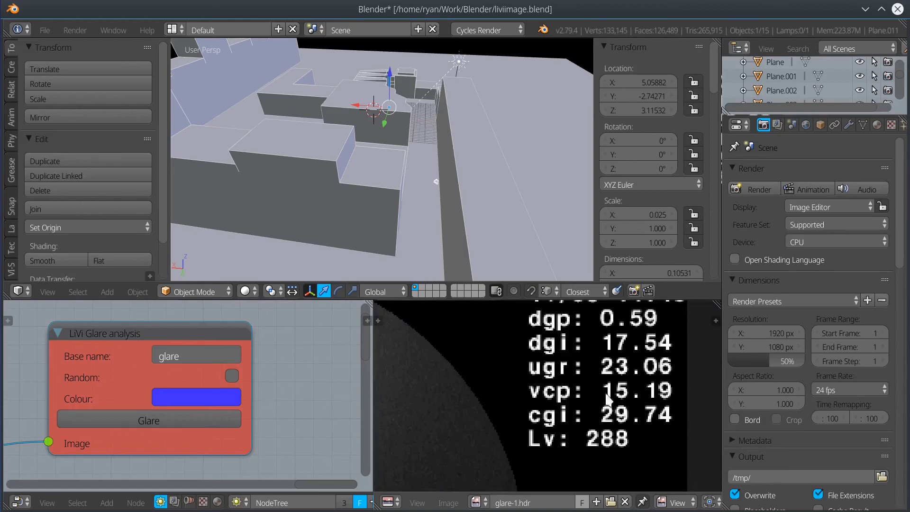
pyautogui.scroll(-3, 582, 431)
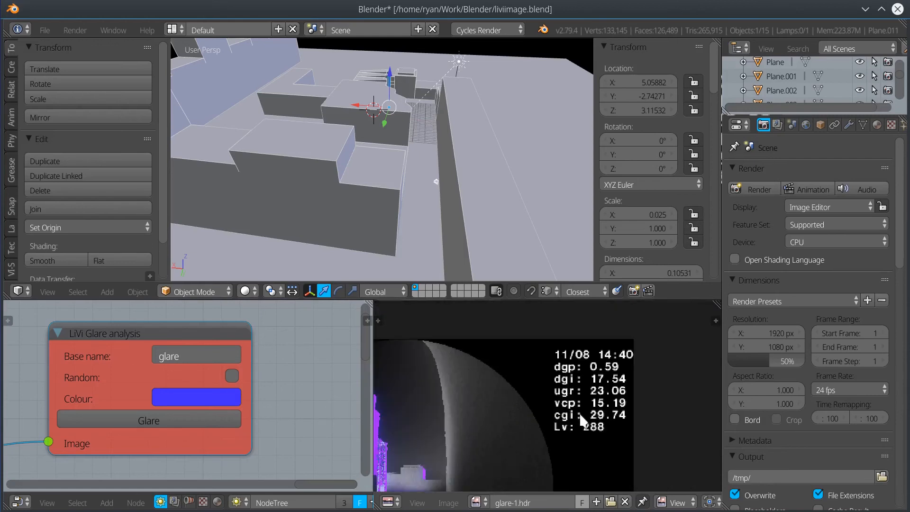
pyautogui.scroll(-3, 590, 403)
pyautogui.scroll(6, 591, 401)
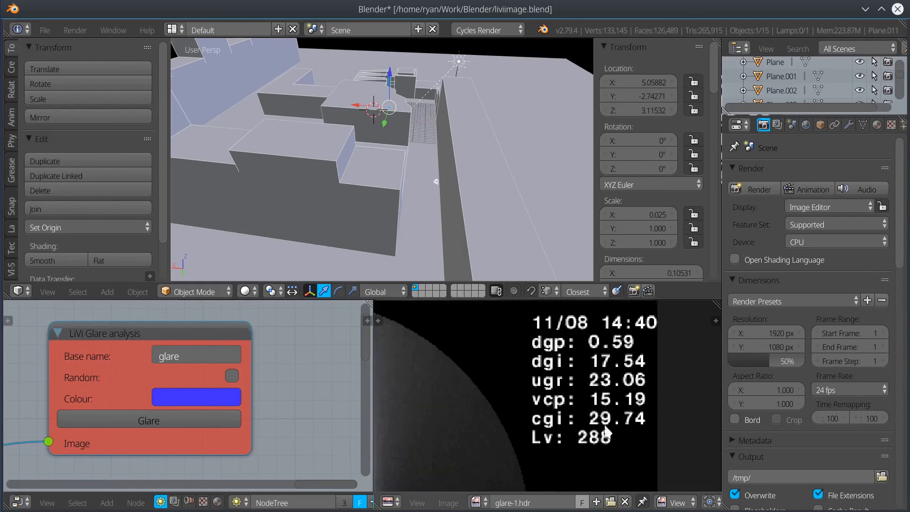
pyautogui.scroll(-1, 475, 400)
pyautogui.scroll(-5, 474, 396)
pyautogui.moveTo(465, 425); pyautogui.dragTo(565, 383, button='middle')
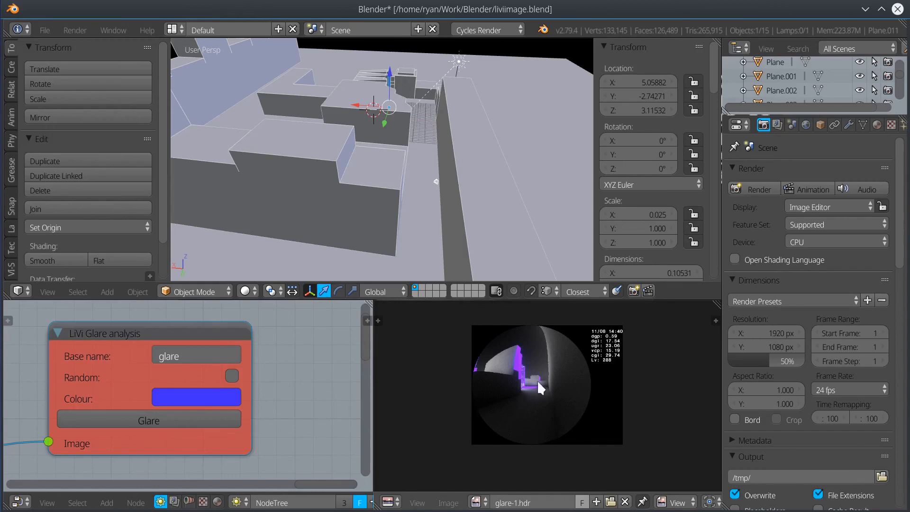
pyautogui.scroll(-2, 439, 399)
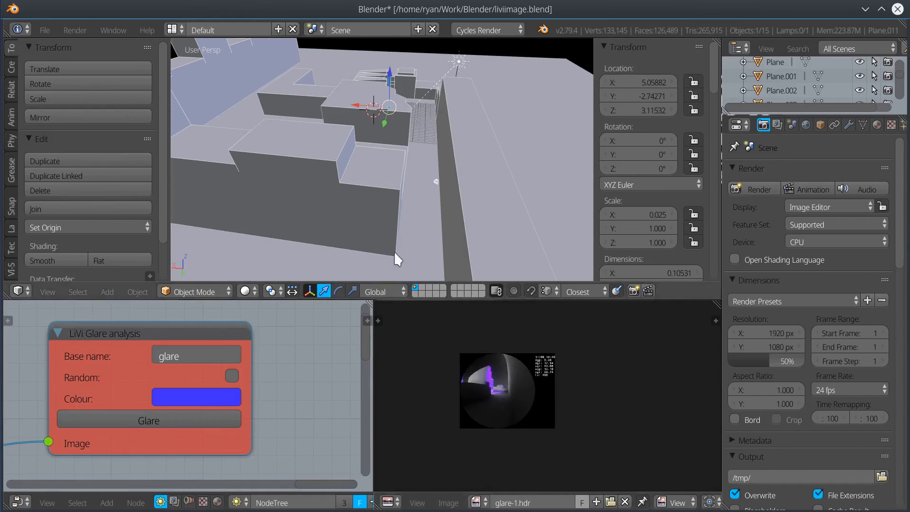
# Review the complete LiVi node network, from the location and context nodes through to the image, false colour and glare nodes.
pyautogui.hotkey('ctrl', 'Up')
pyautogui.scroll(-2, 408, 374)
pyautogui.scroll(-8, 408, 374)
pyautogui.moveTo(408, 374); pyautogui.dragTo(556, 254, button='middle')
pyautogui.scroll(-6, 557, 254)
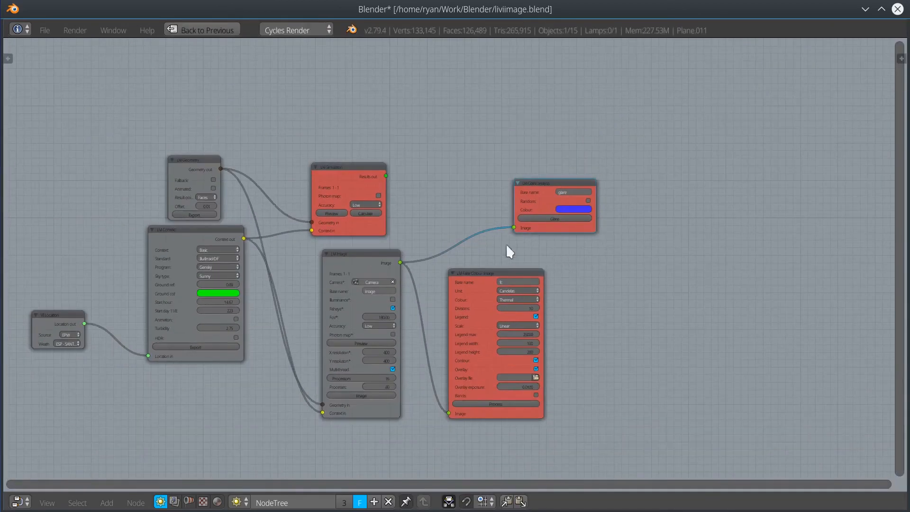
pyautogui.scroll(4, 412, 302)
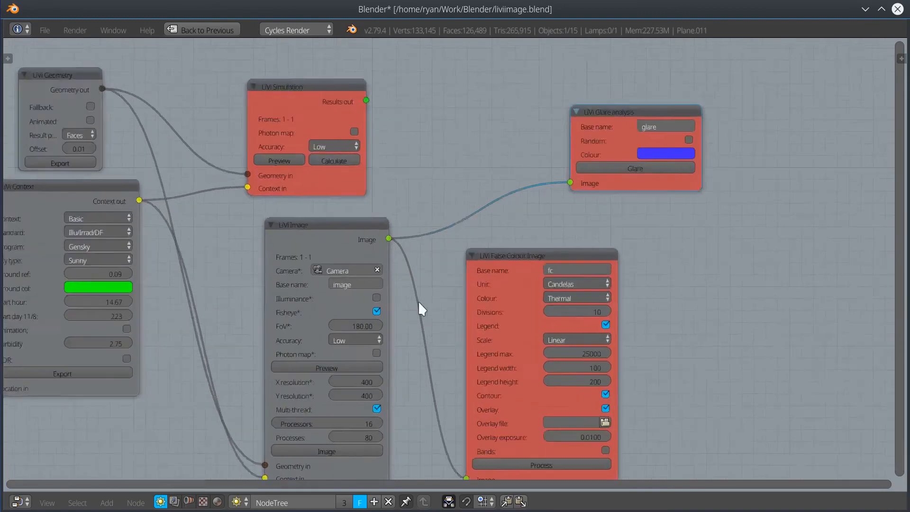
pyautogui.moveTo(680, 211); pyautogui.dragTo(578, 244, button='middle')
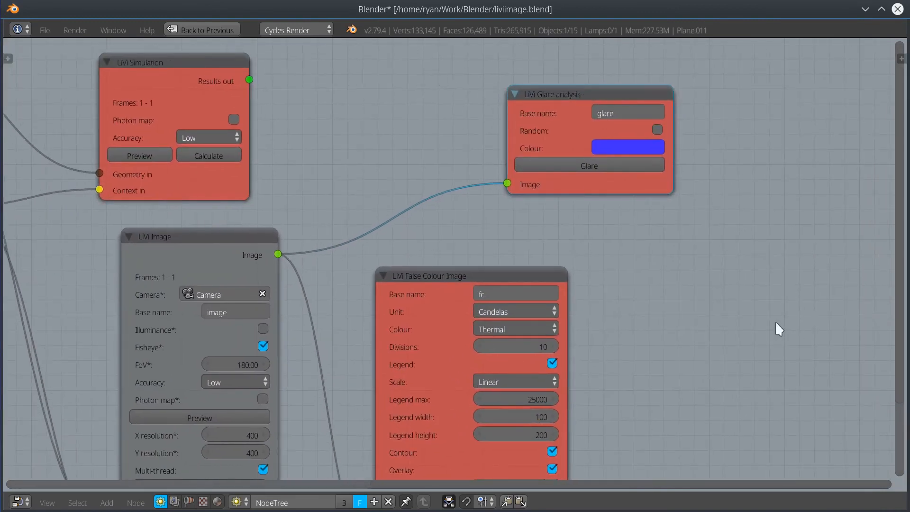
pyautogui.scroll(-3, 775, 321)
pyautogui.moveTo(765, 352); pyautogui.dragTo(711, 287, button='middle')
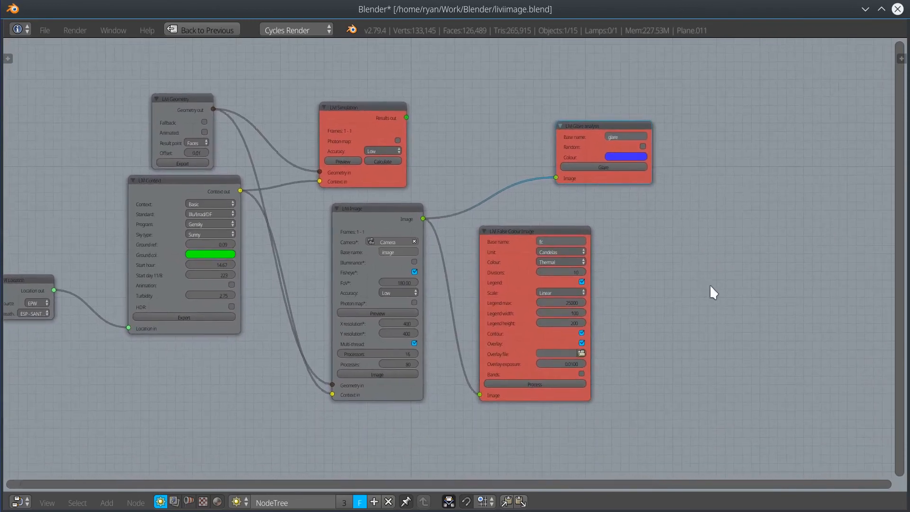